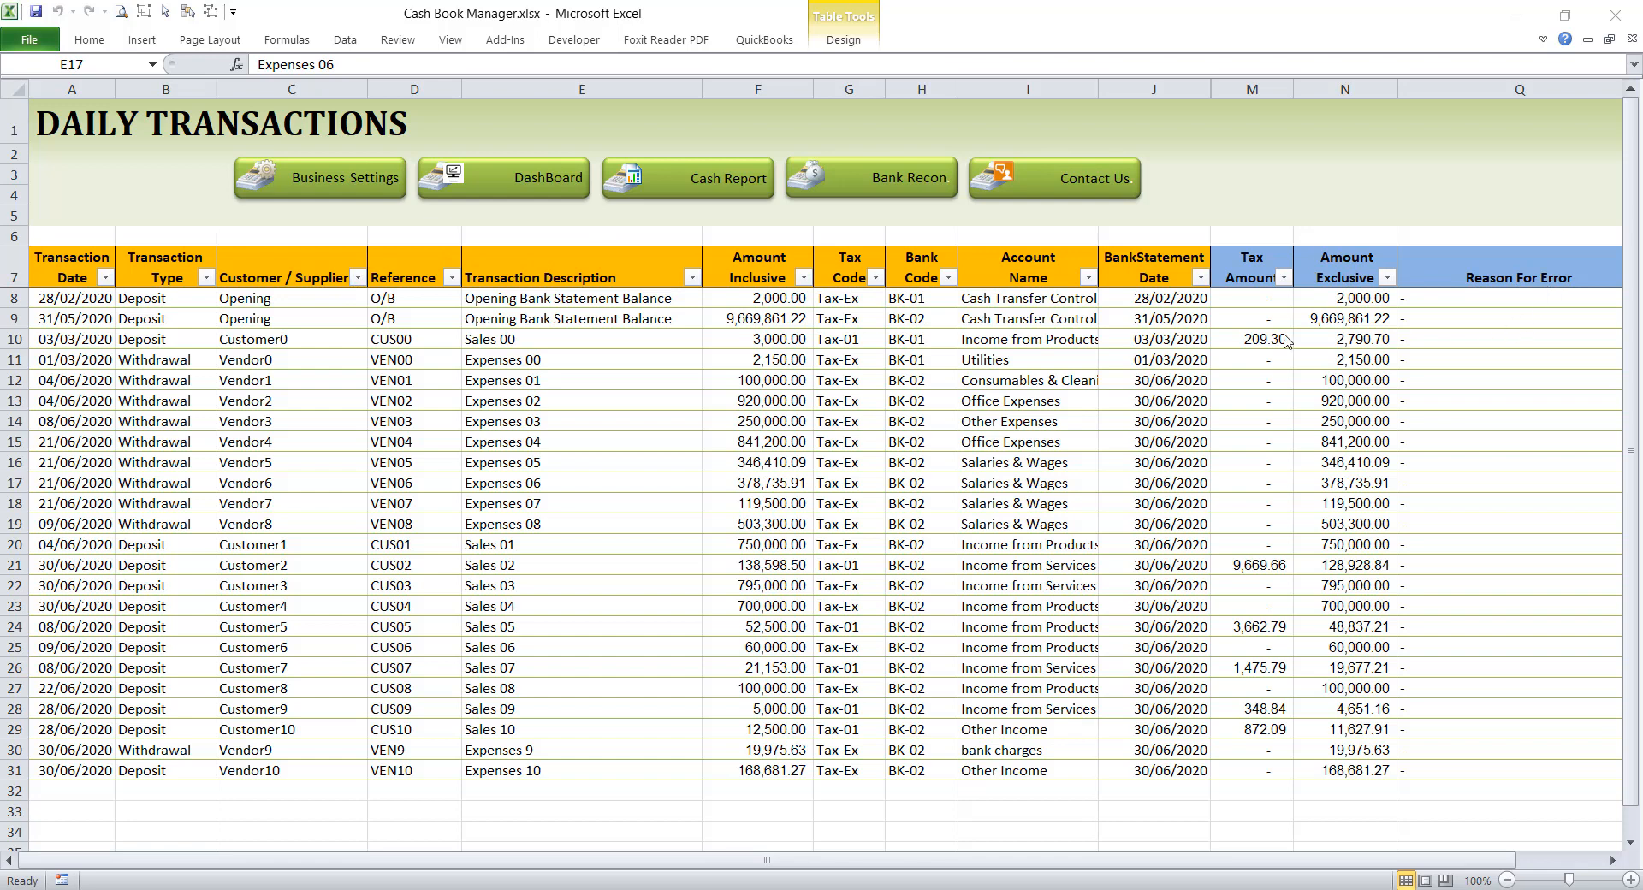
# Step: Examine the Daily Transactions input columns, the calculated tax and exclusive amounts, and the fields of the opening balance entries
pyautogui.click(153, 357)
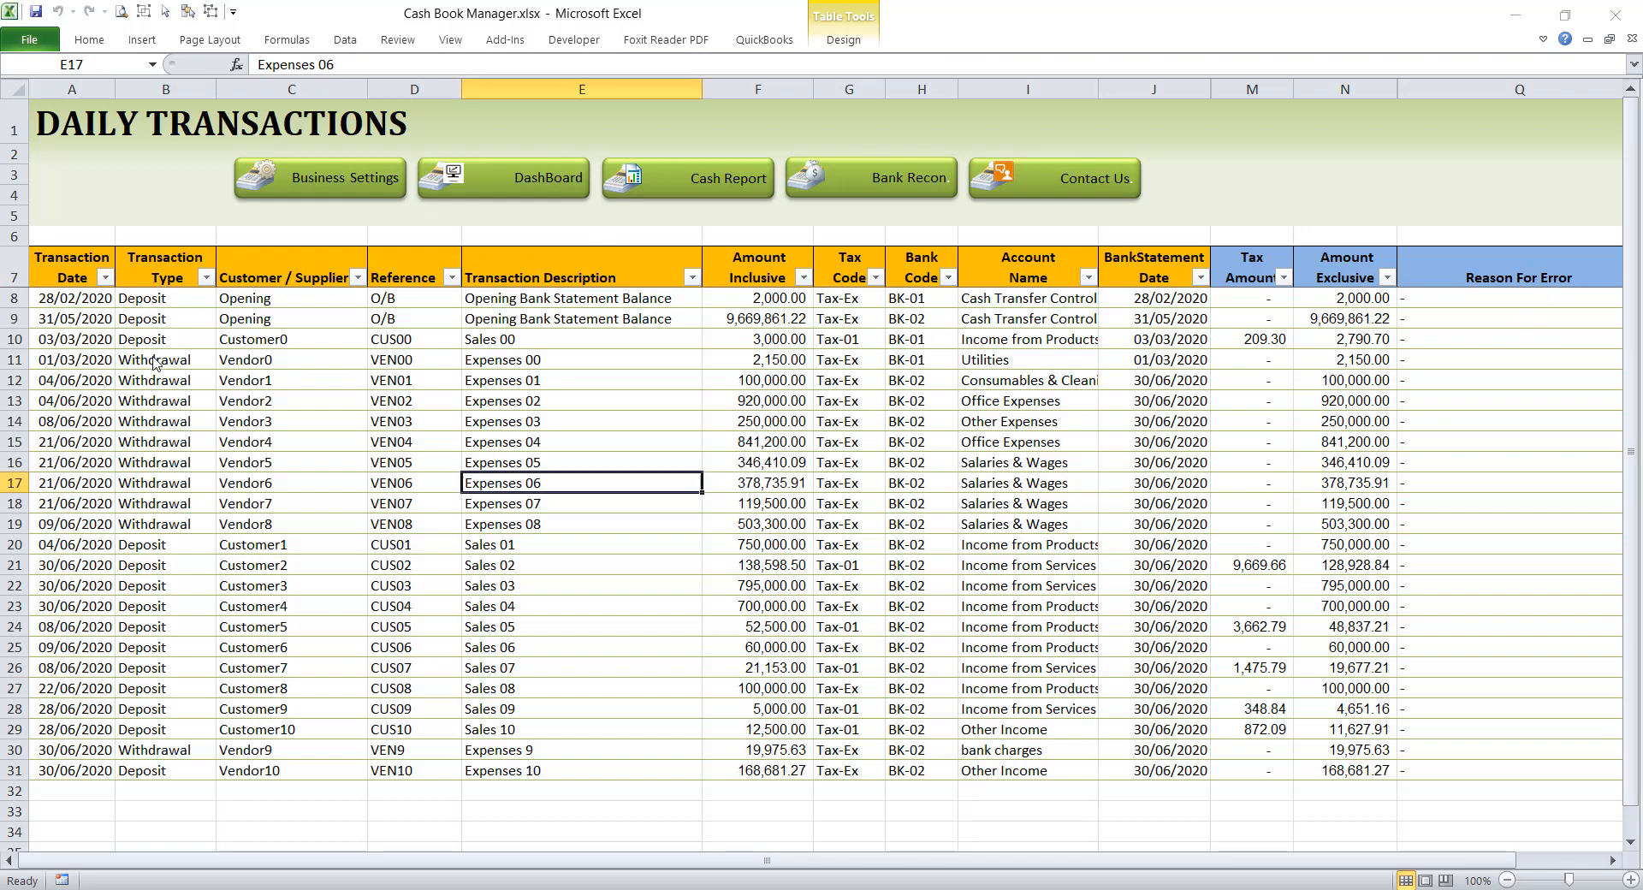
pyautogui.moveTo(54, 299); pyautogui.dragTo(1156, 376)
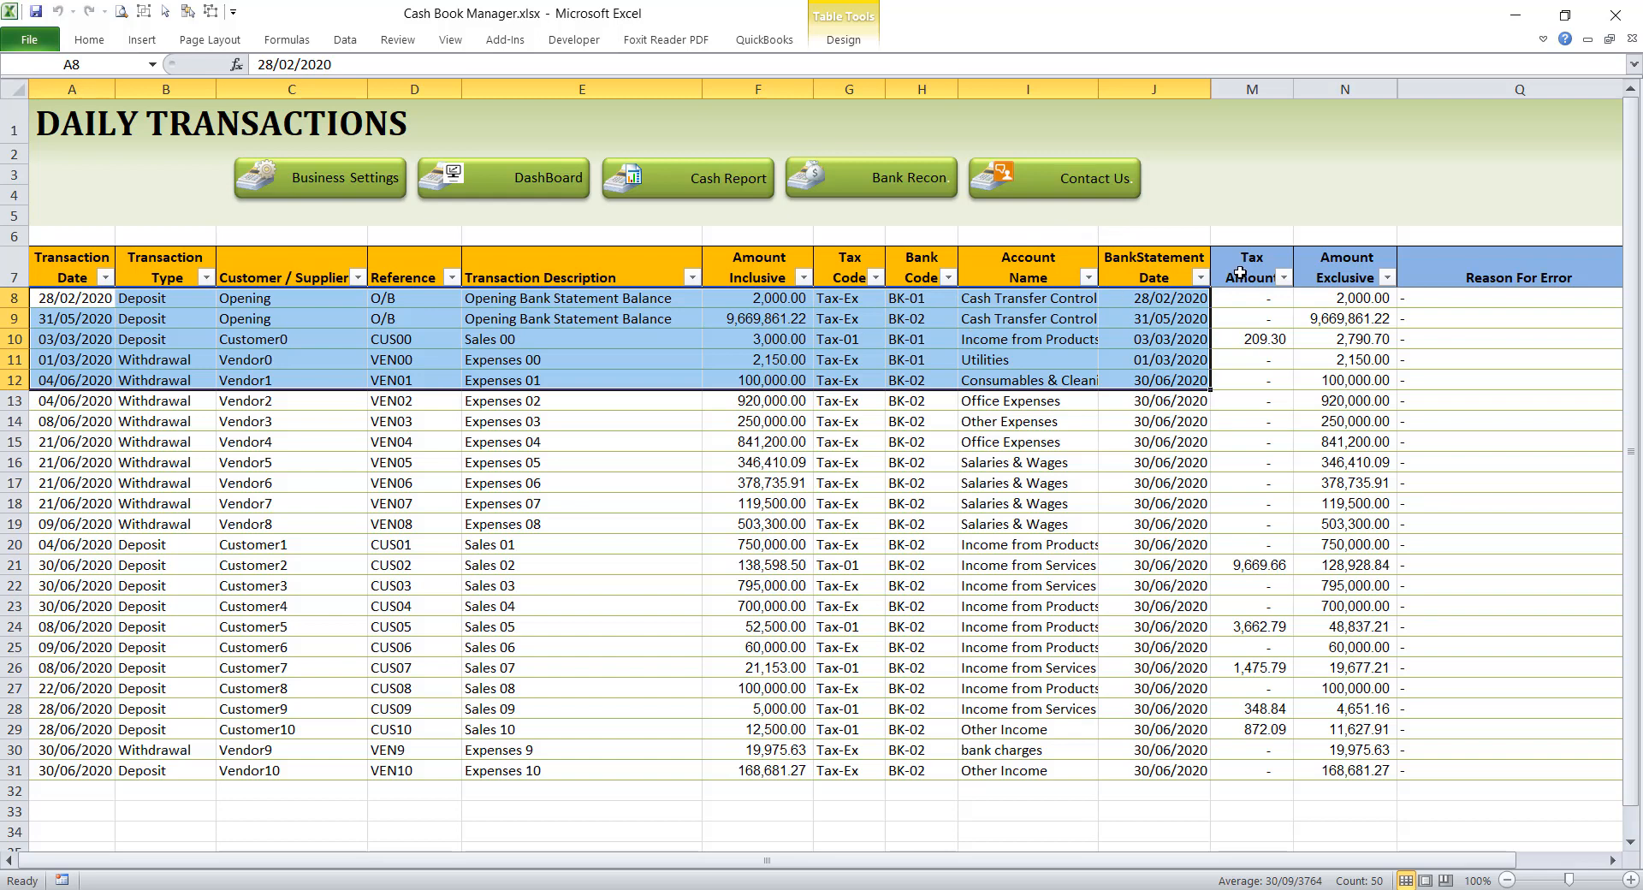
pyautogui.moveTo(1237, 292); pyautogui.dragTo(1395, 324)
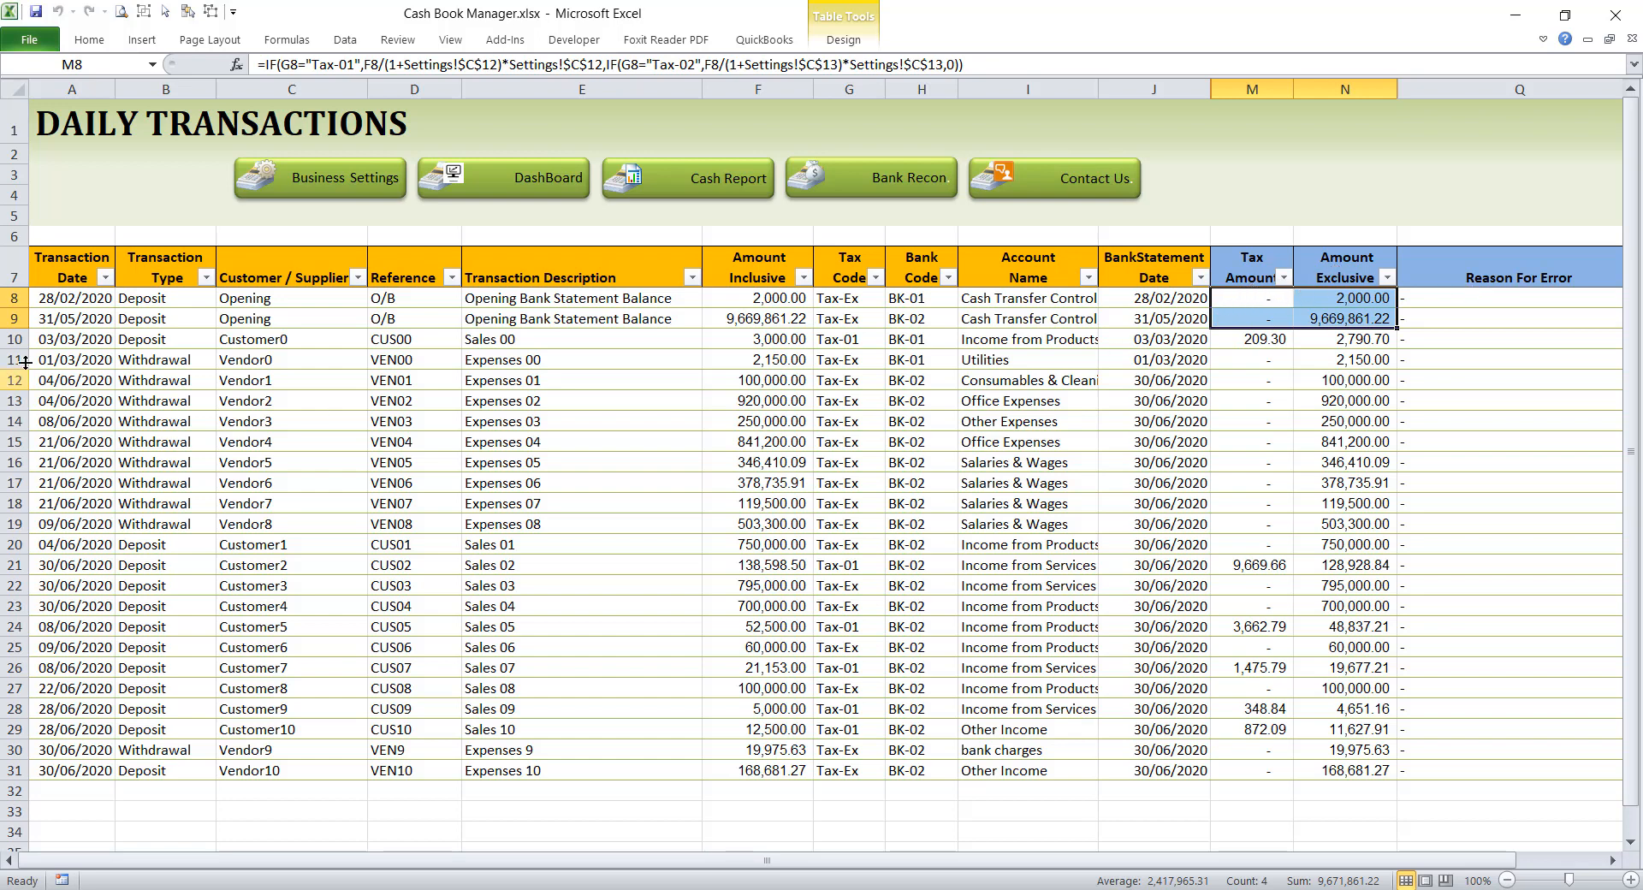
pyautogui.moveTo(72, 298); pyautogui.dragTo(1143, 382)
pyautogui.click(349, 324)
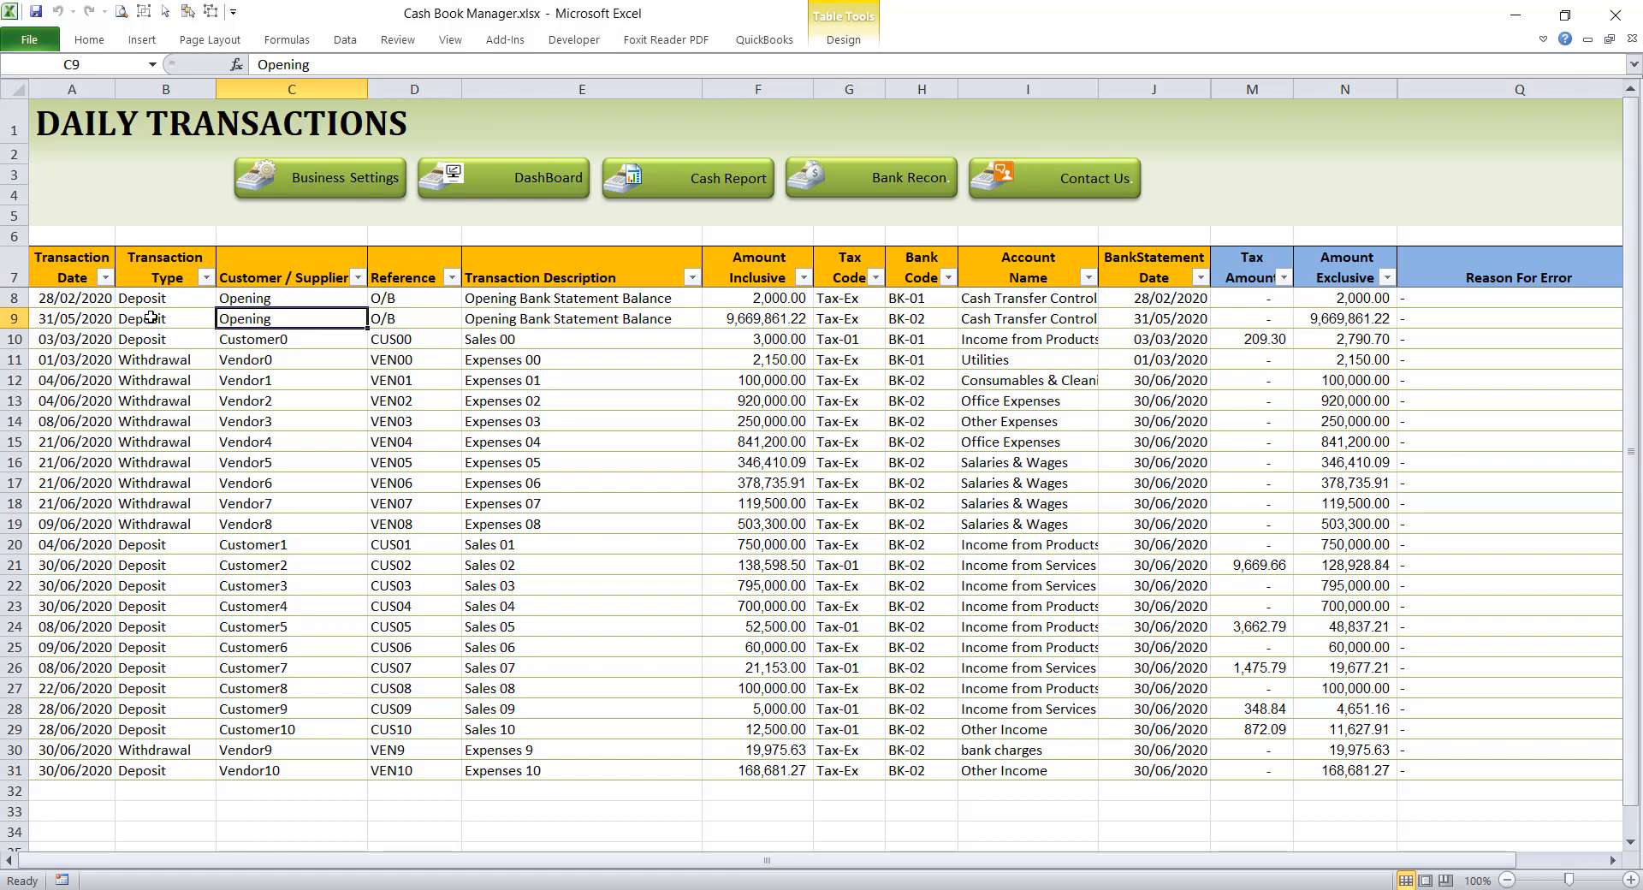
pyautogui.click(64, 297)
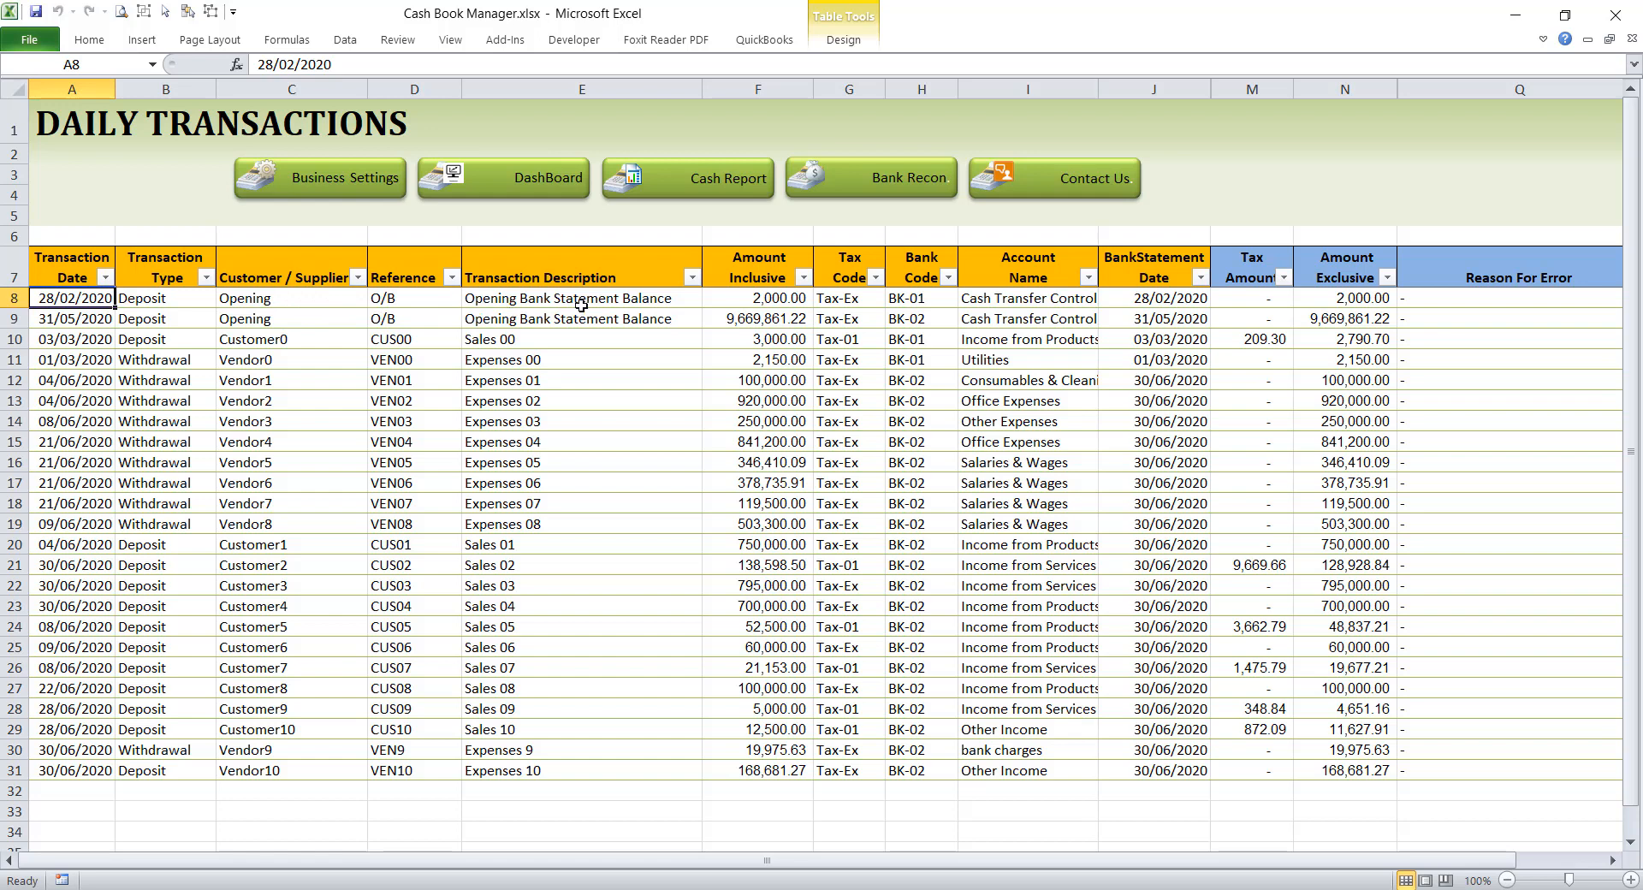
pyautogui.click(761, 300)
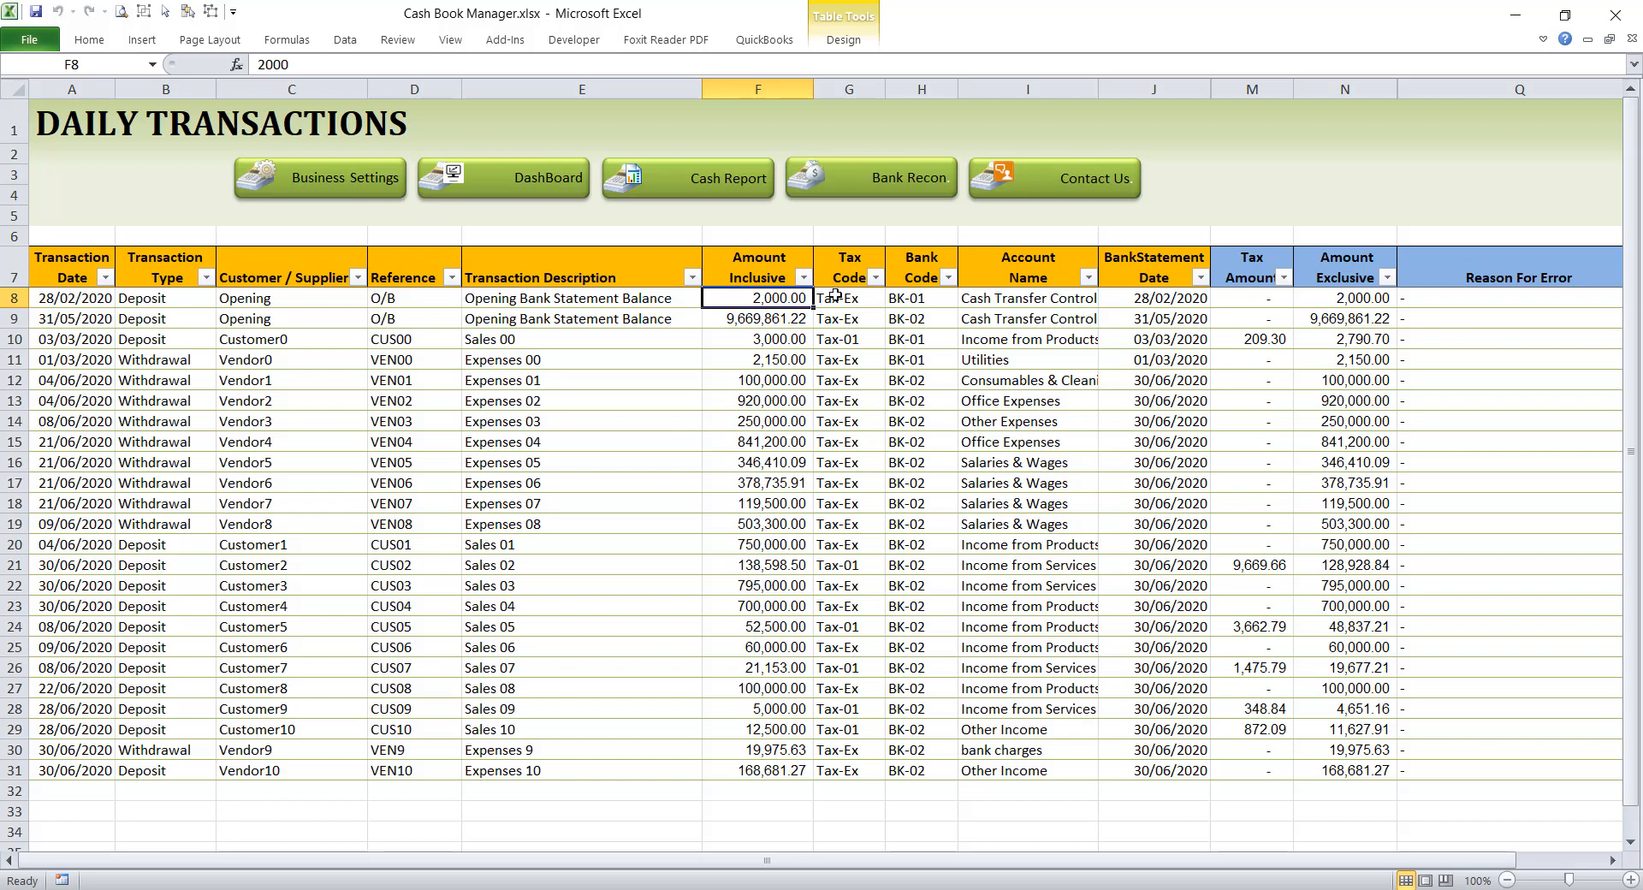
pyautogui.click(907, 299)
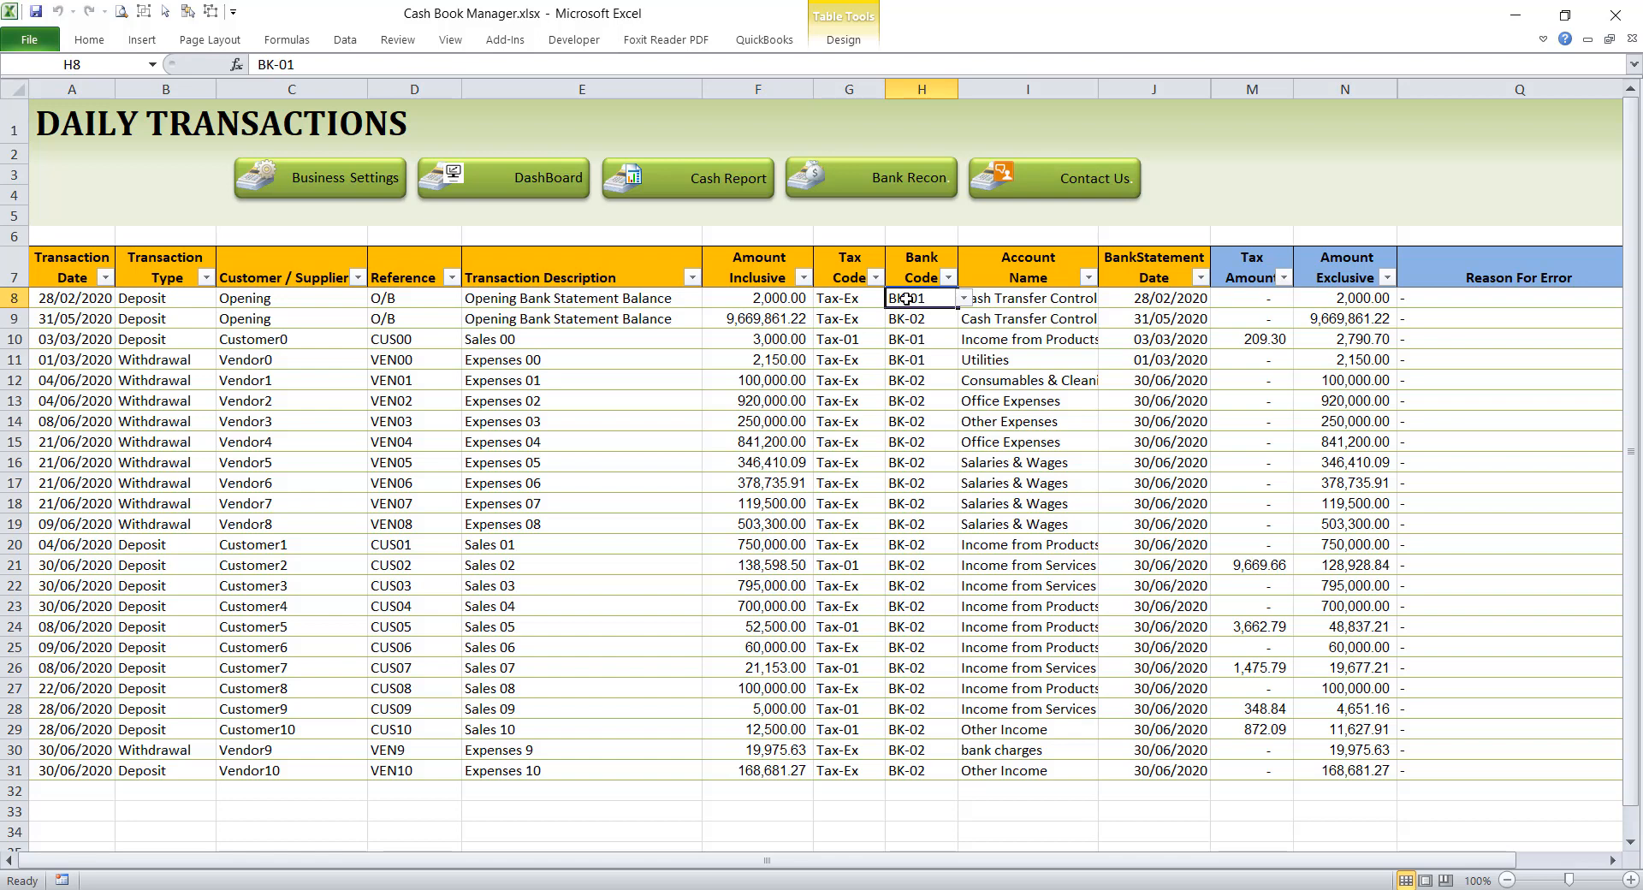
pyautogui.click(1025, 295)
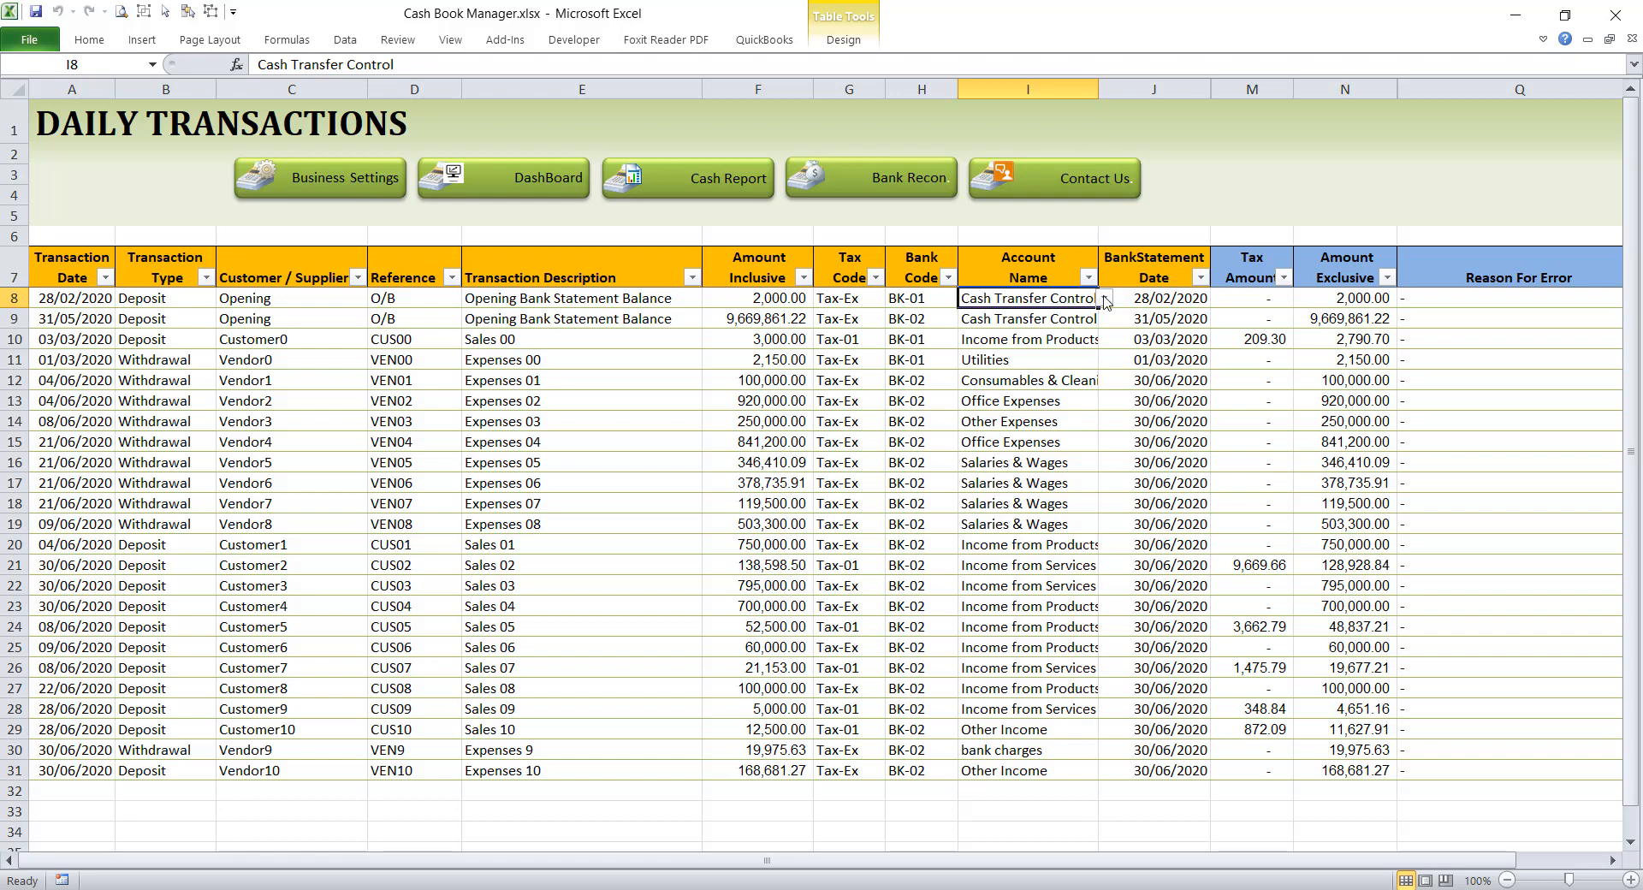
pyautogui.click(1153, 295)
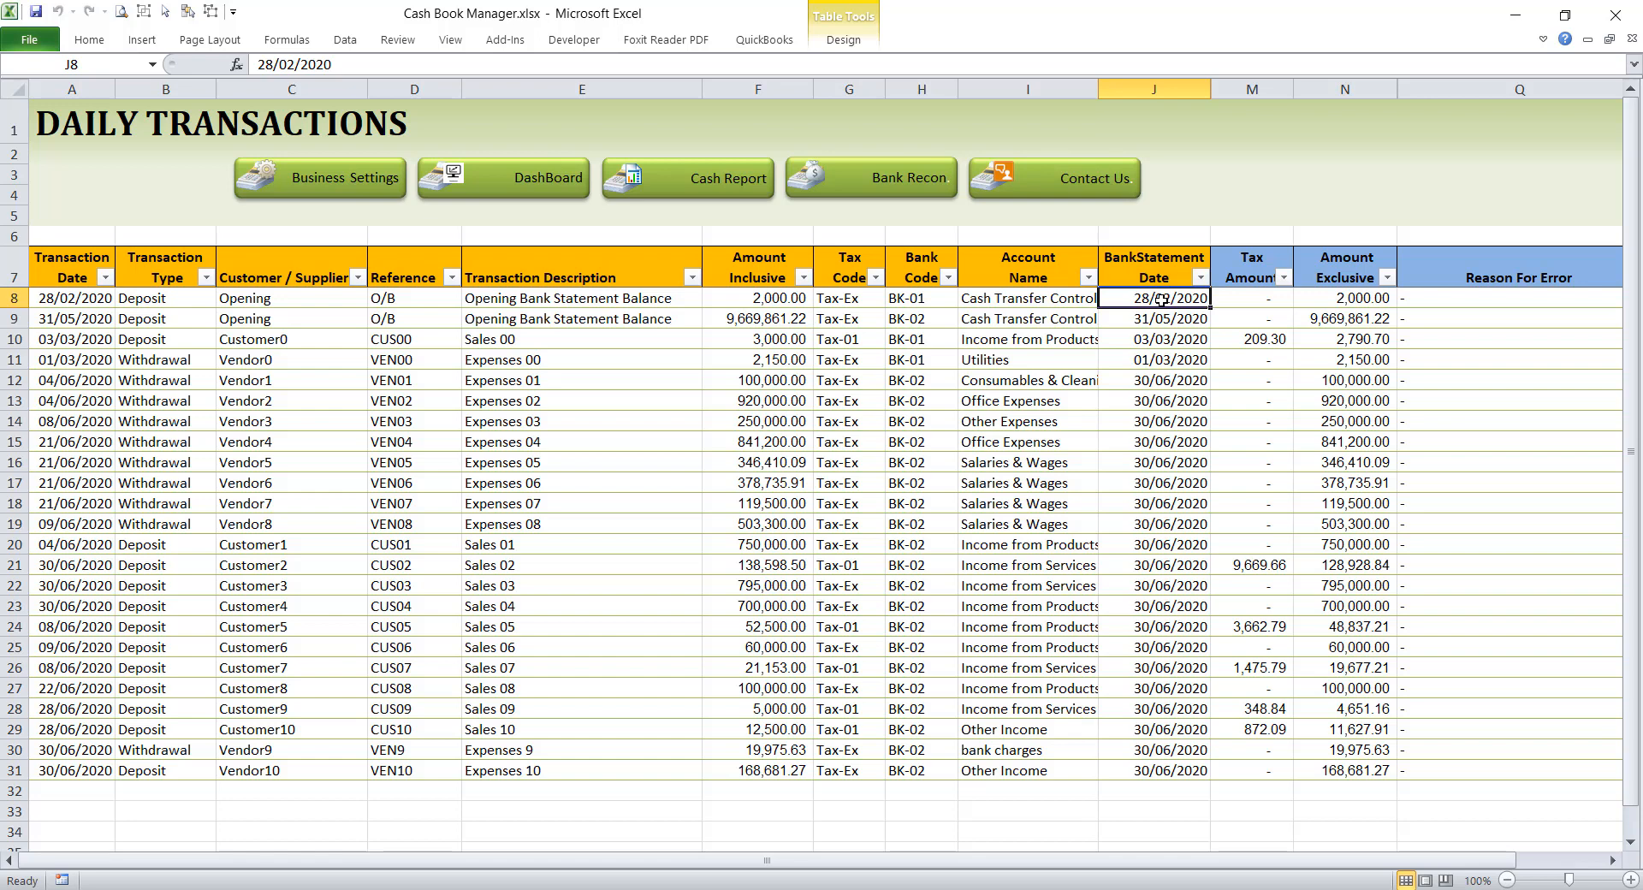
pyautogui.click(984, 324)
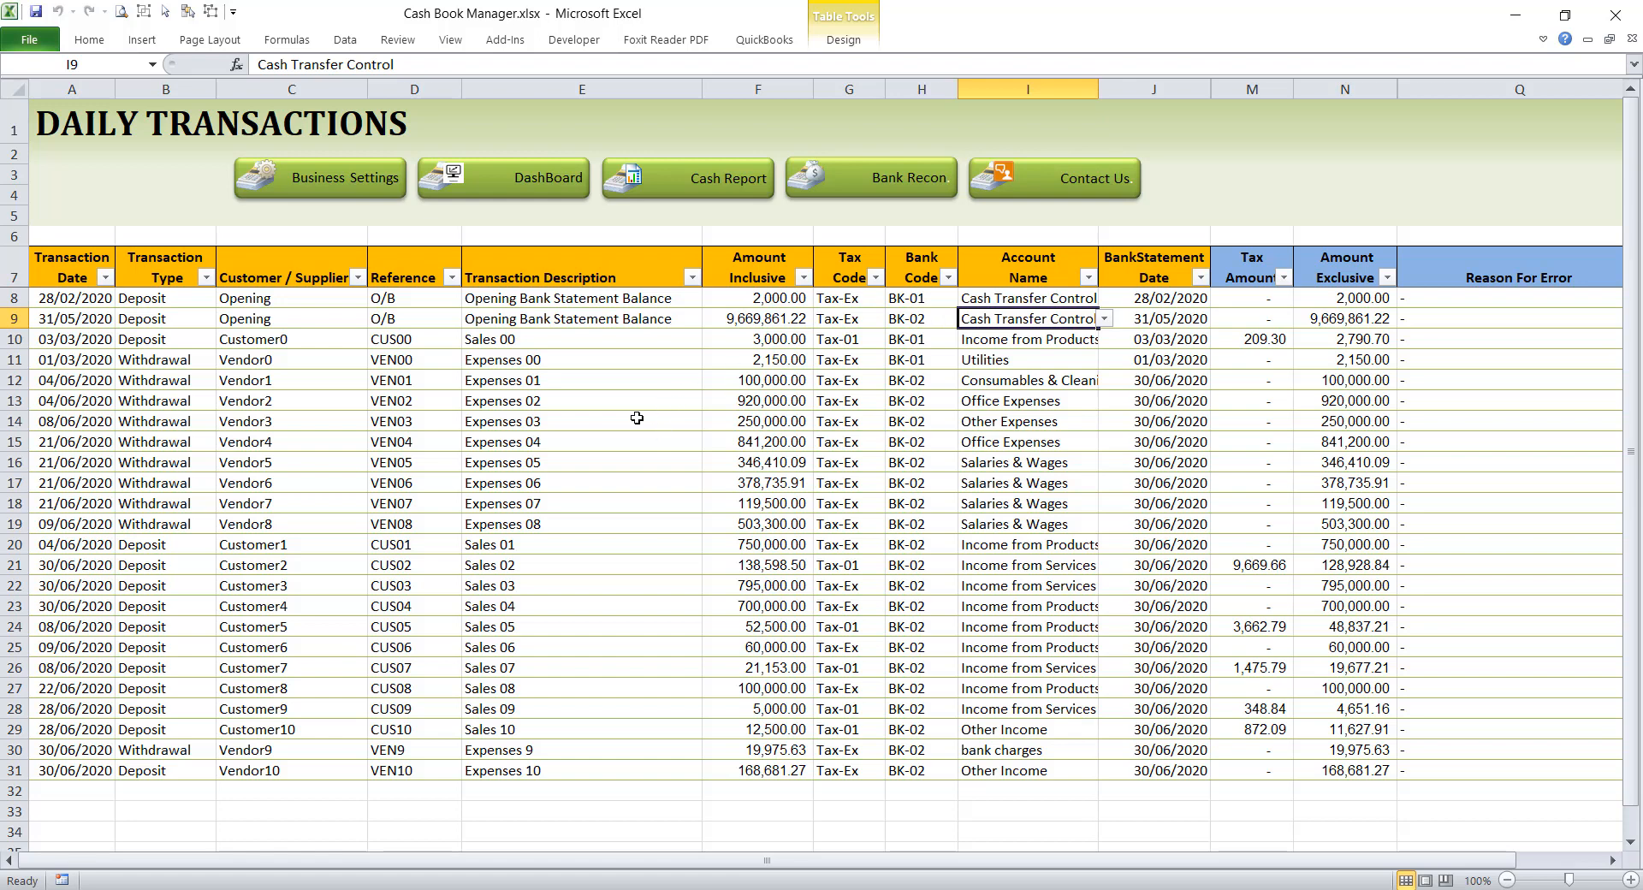
# Step: Start a new transaction in row 32 dated 30/06/2020 with the transaction type Withdrawal
pyautogui.click(86, 794)
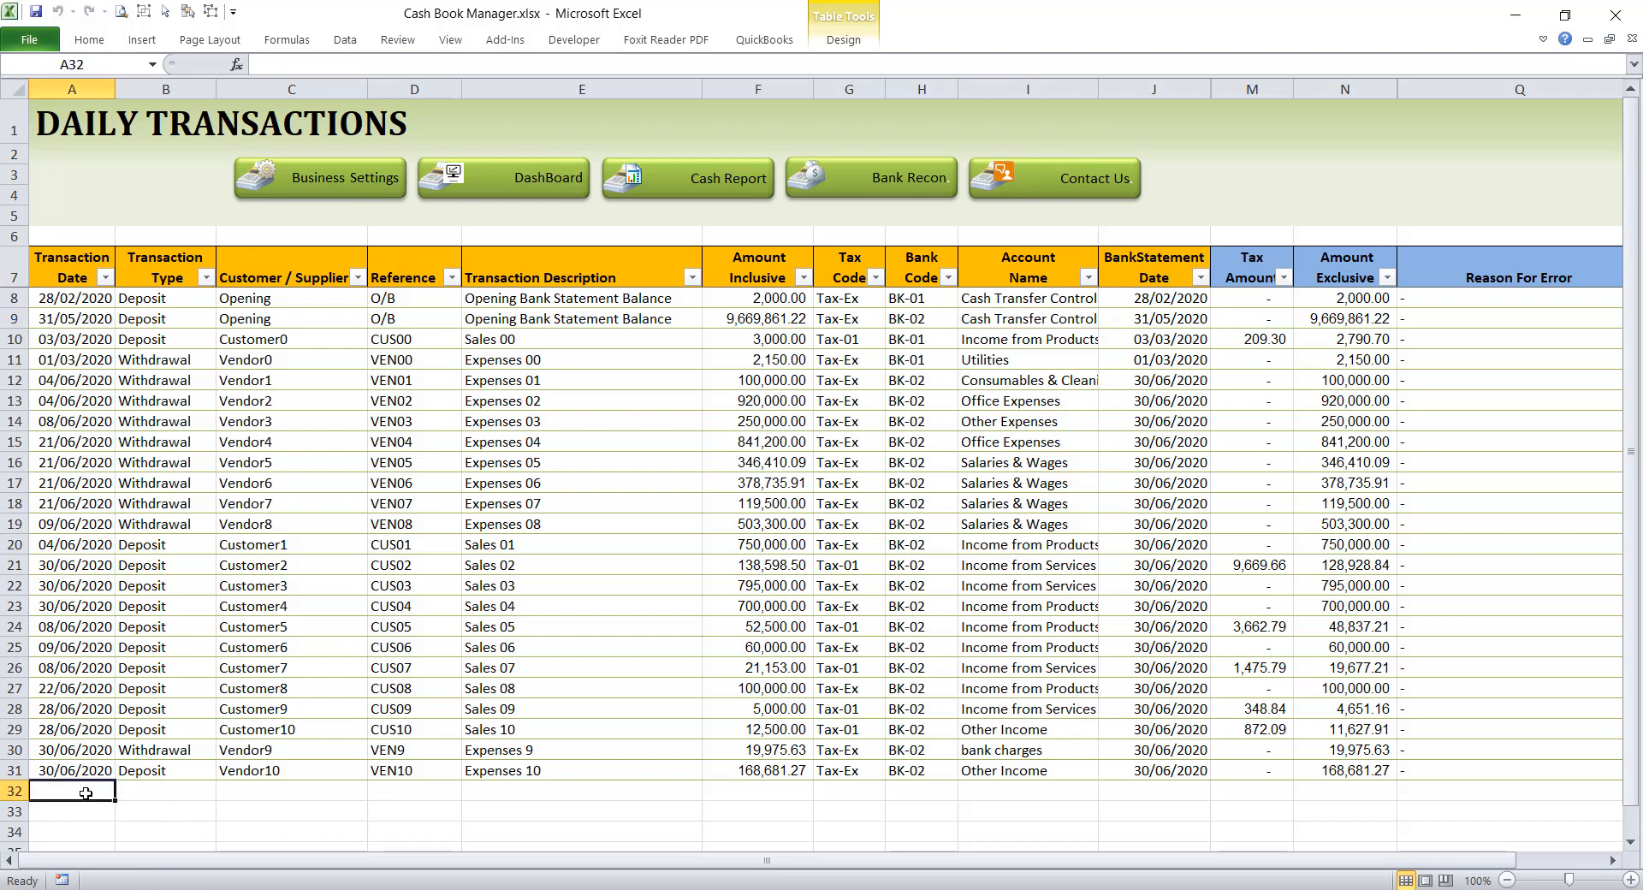
pyautogui.write('30/')
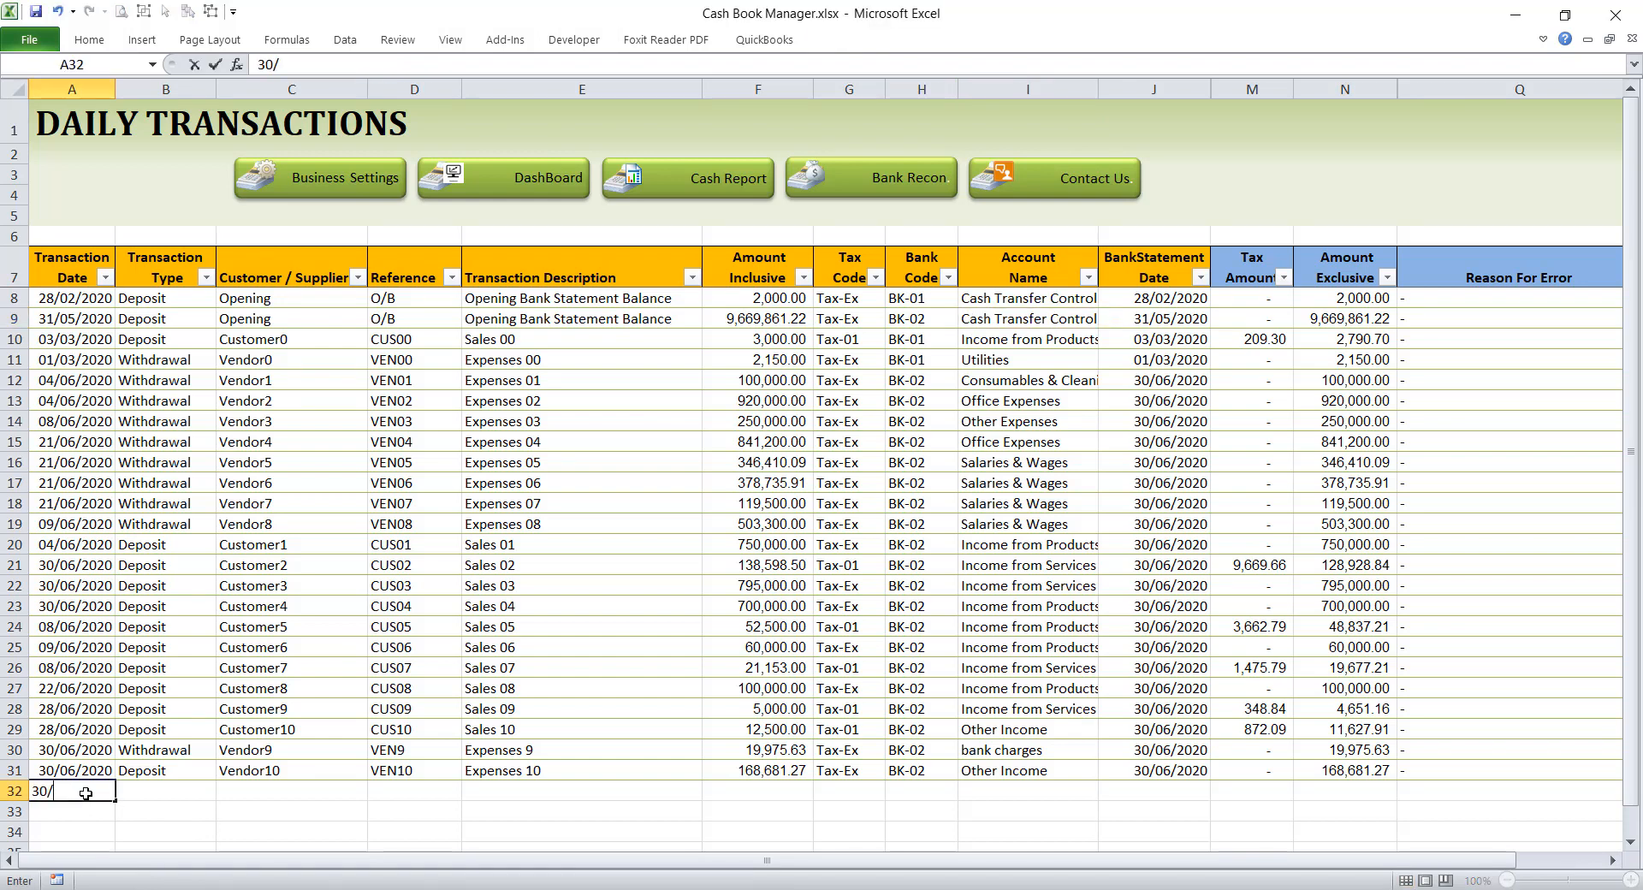
pyautogui.write('06/2020')
pyautogui.press('Tab')
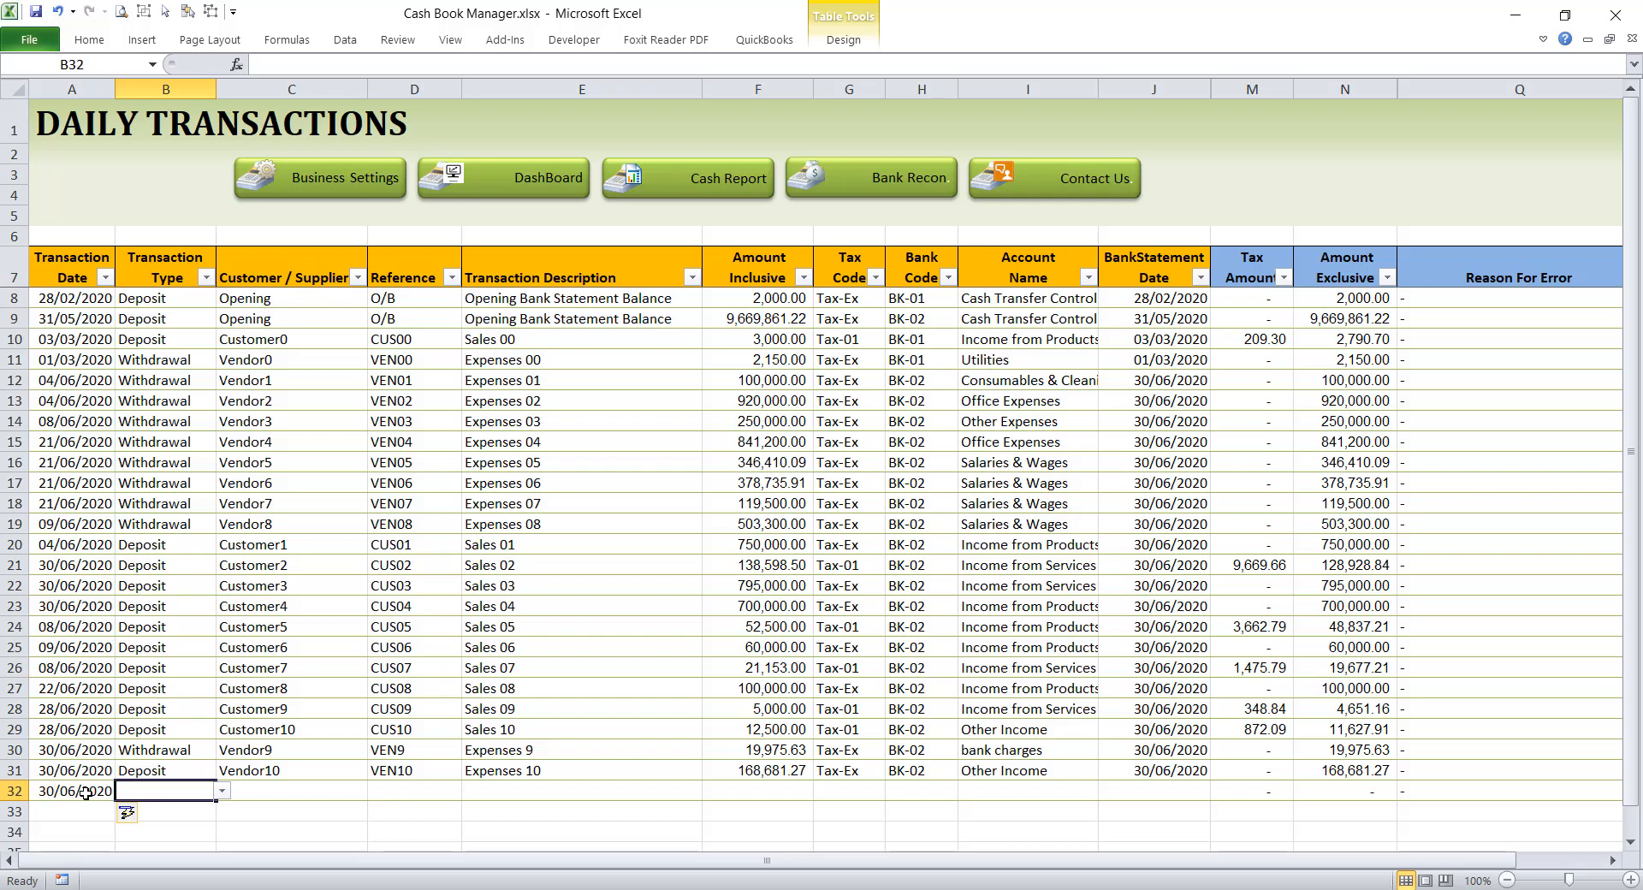
pyautogui.write('wal')
pyautogui.press('Tab')
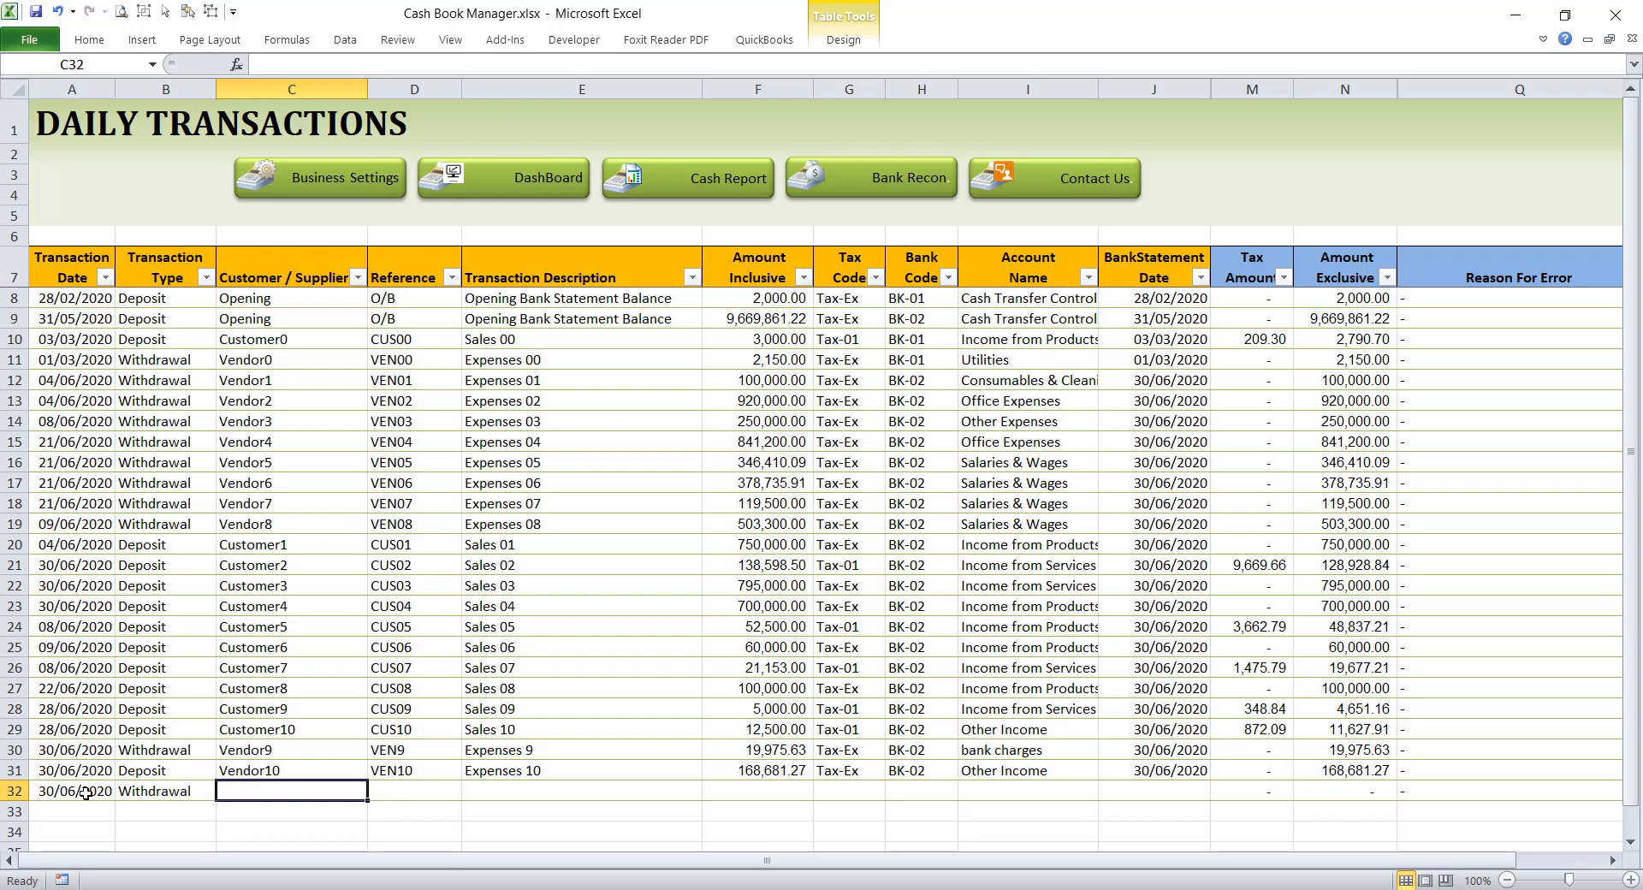
# Step: Enter Petty Cash as the customer/supplier and PC as the reference for the row 32 withdrawal
pyautogui.write('Petty')
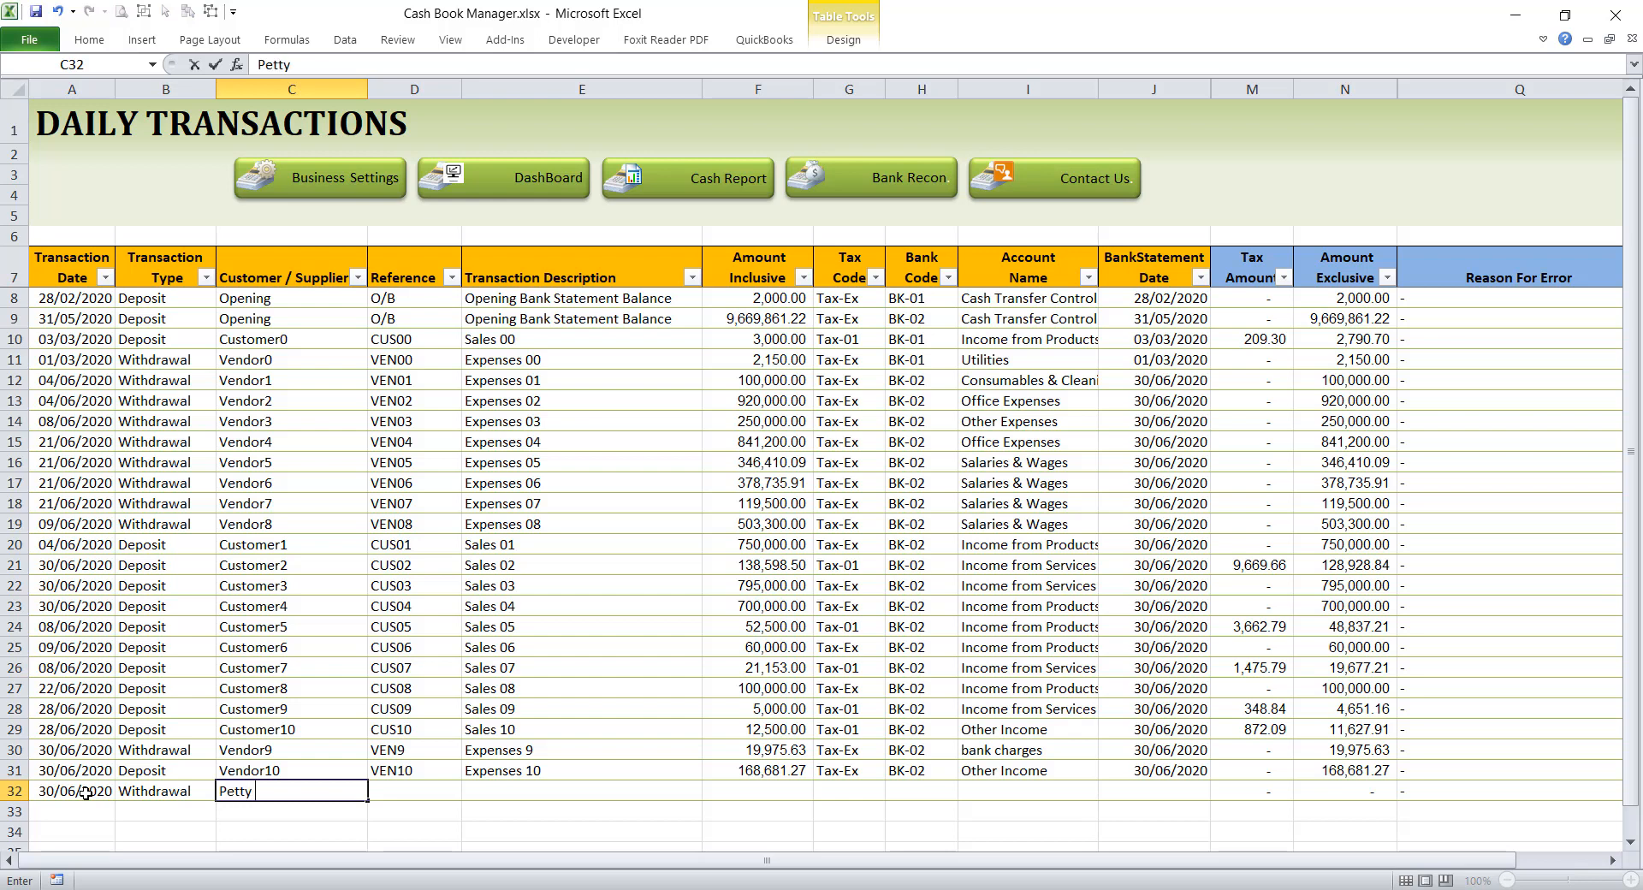
pyautogui.press('BackSpace')
pyautogui.press('BackSpace')
pyautogui.write('yCAs')
pyautogui.press('BackSpace')
pyautogui.press('BackSpace')
pyautogui.press('BackSpace')
pyautogui.write('CAsh')
pyautogui.press('BackSpace')
pyautogui.press('BackSpace')
pyautogui.press('BackSpace')
pyautogui.write('ash')
pyautogui.press('Tab')
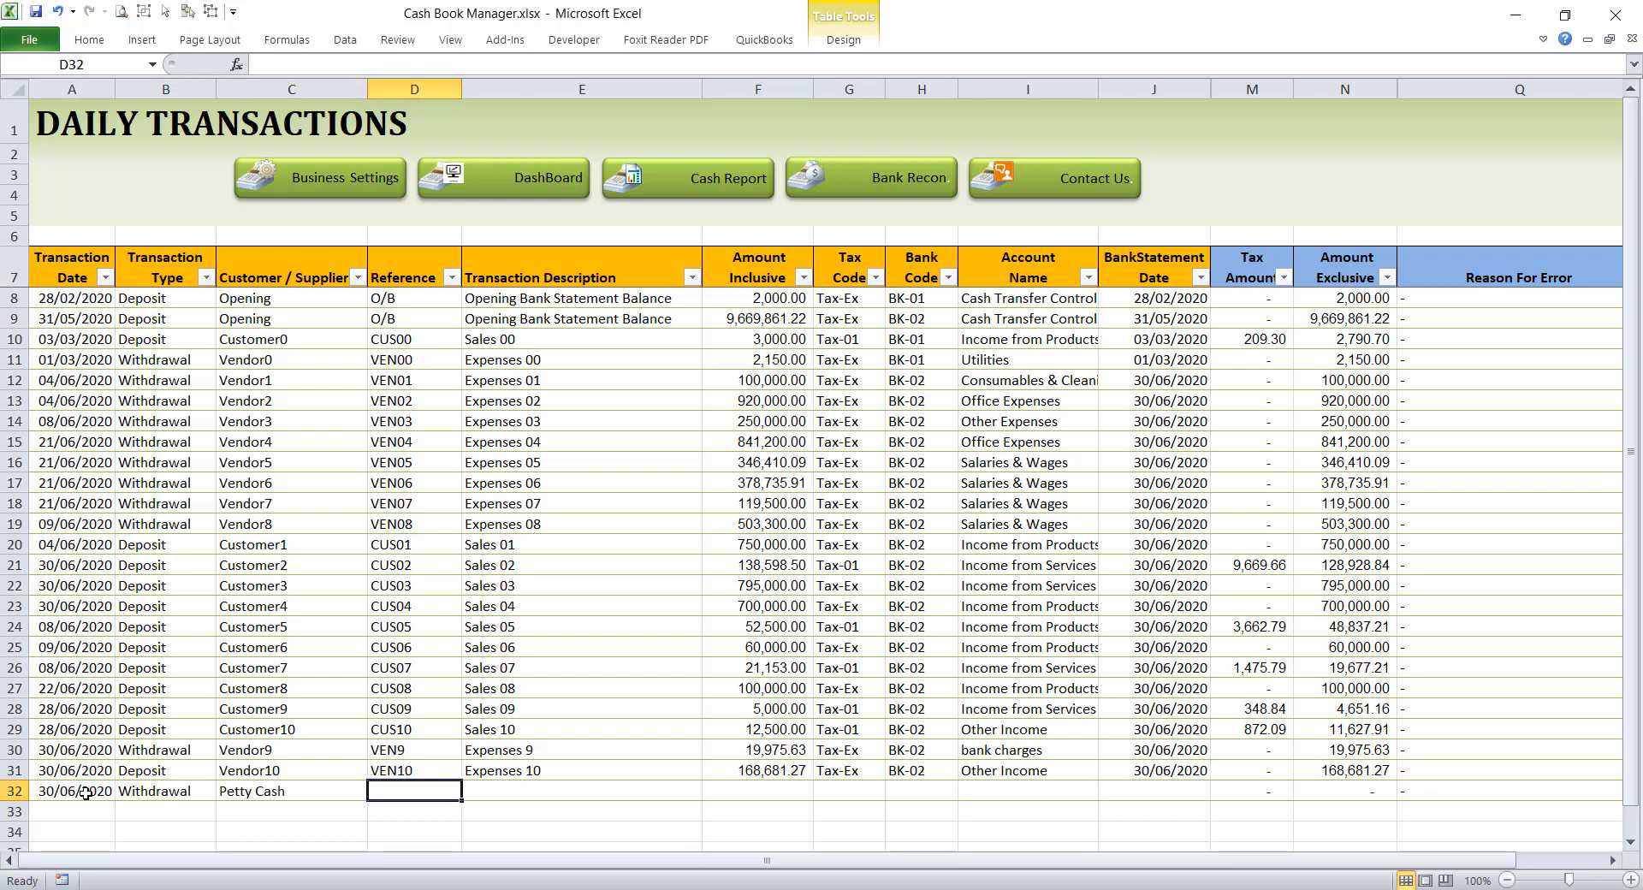
pyautogui.write('P')
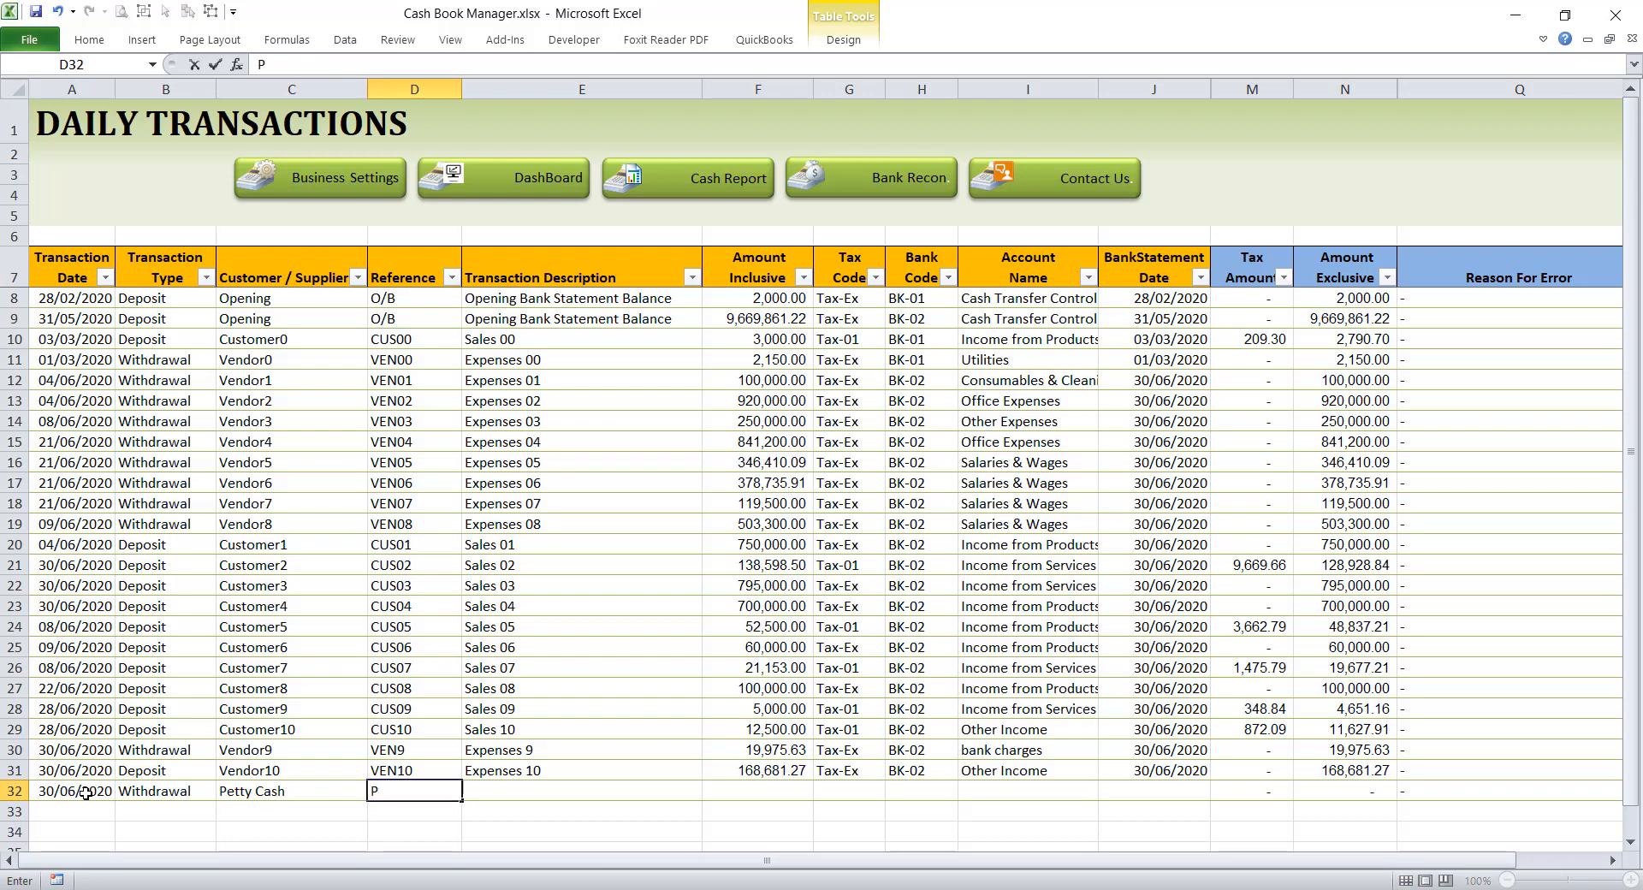
pyautogui.write('C')
pyautogui.press('Tab')
# Step: Describe the row 32 withdrawal as "Petty Cash reimbursement" and enter an inclusive amount of 100000
pyautogui.write('P')
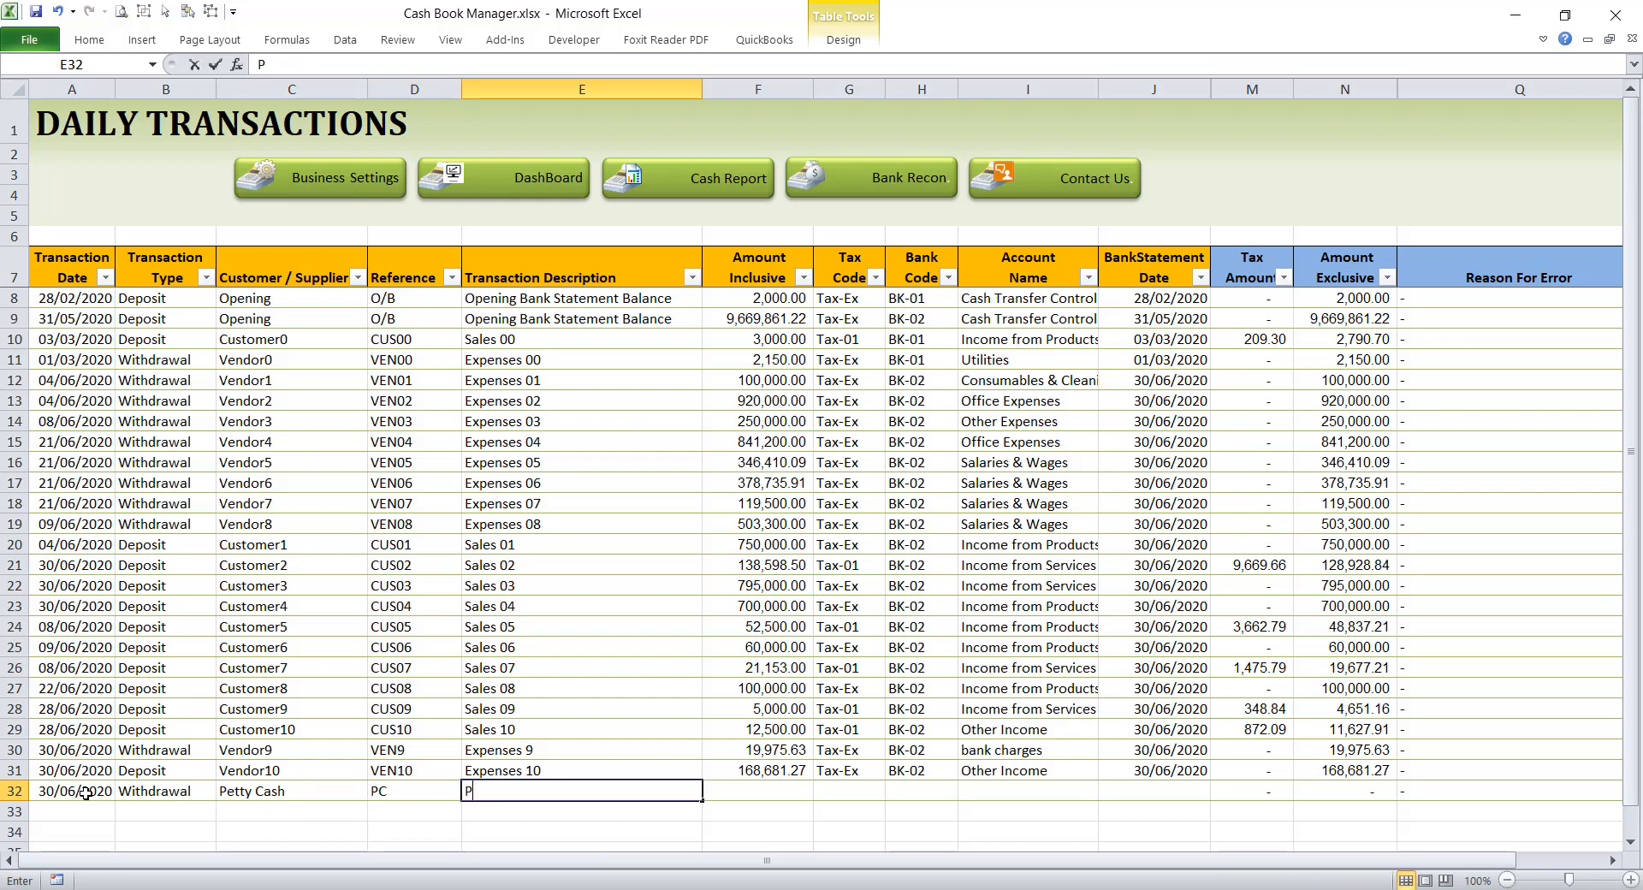
pyautogui.write('etty')
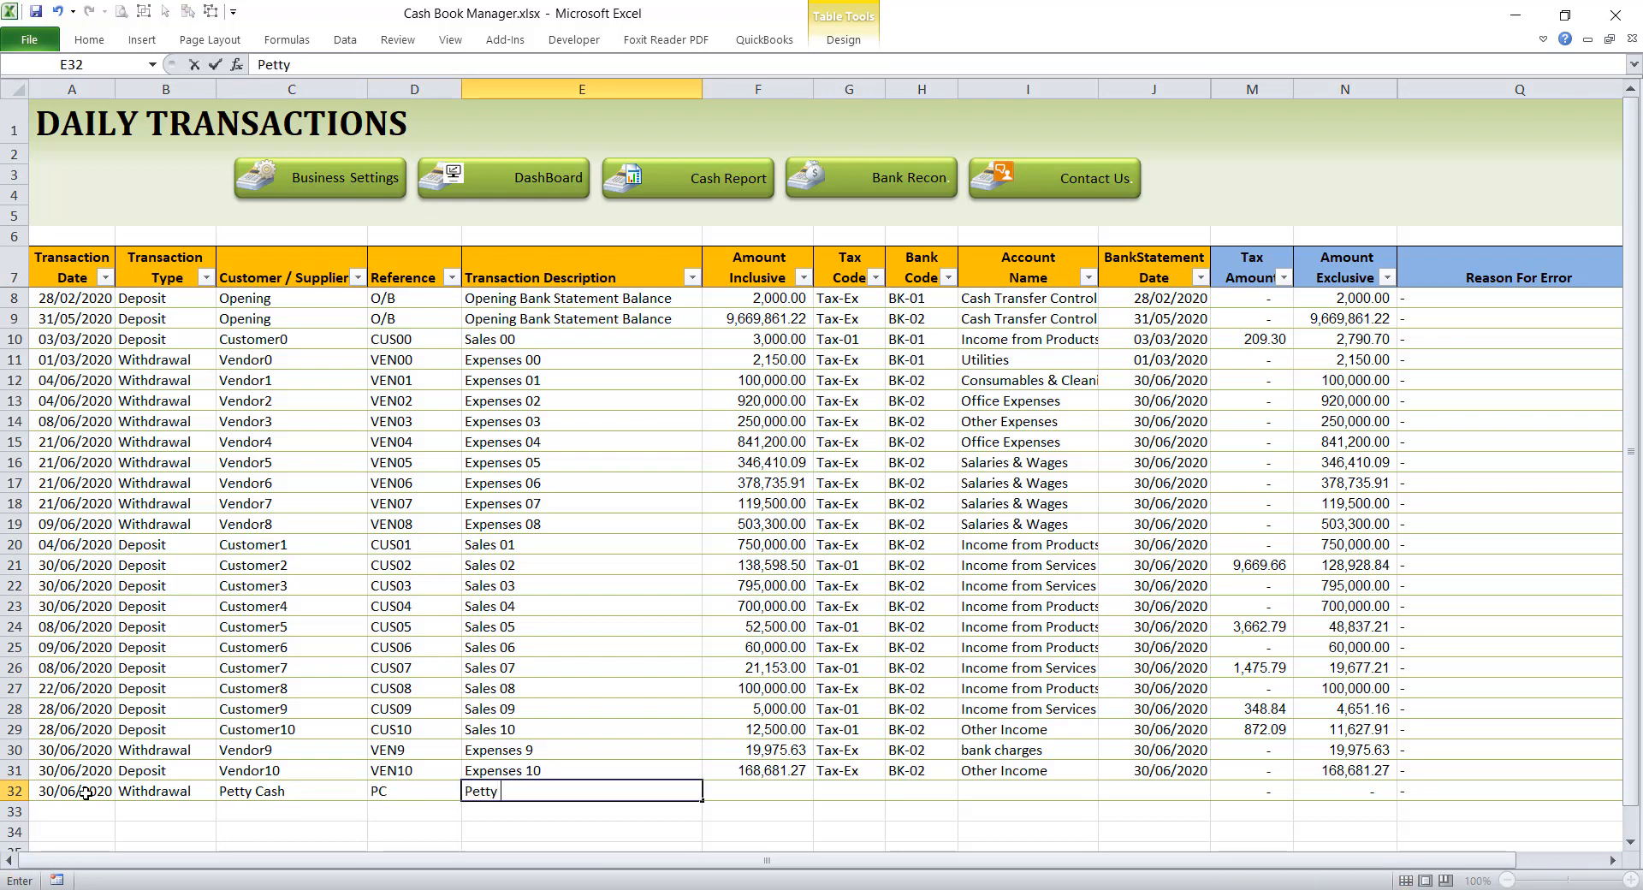
pyautogui.write(' Cash reimbursemen')
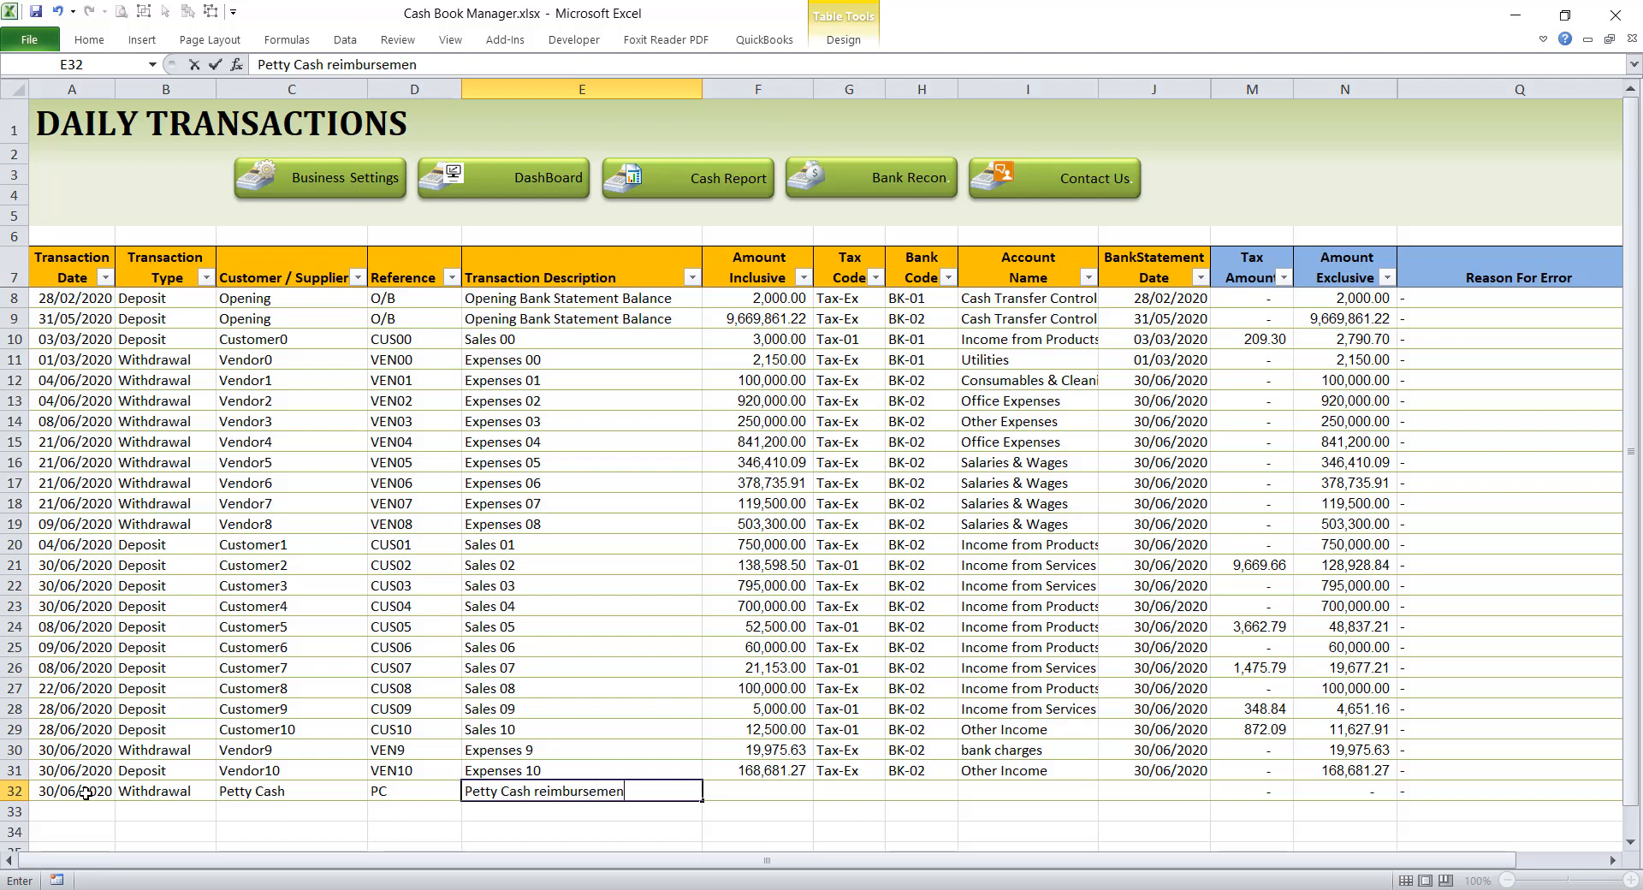
pyautogui.write('t')
pyautogui.press('Tab')
pyautogui.write('100000')
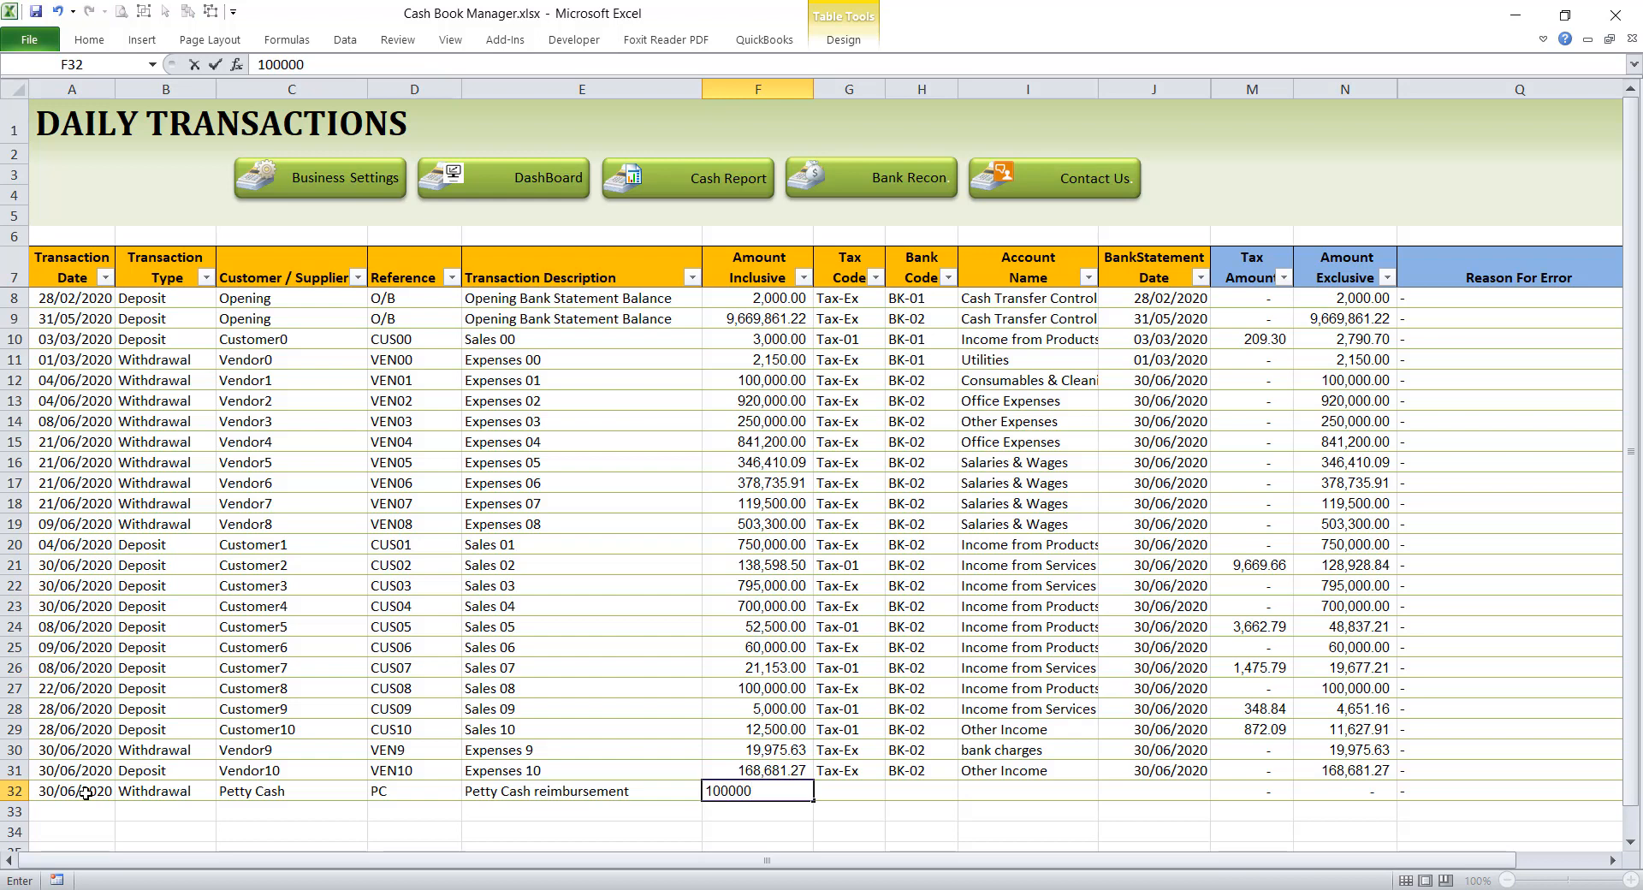
pyautogui.press('Tab')
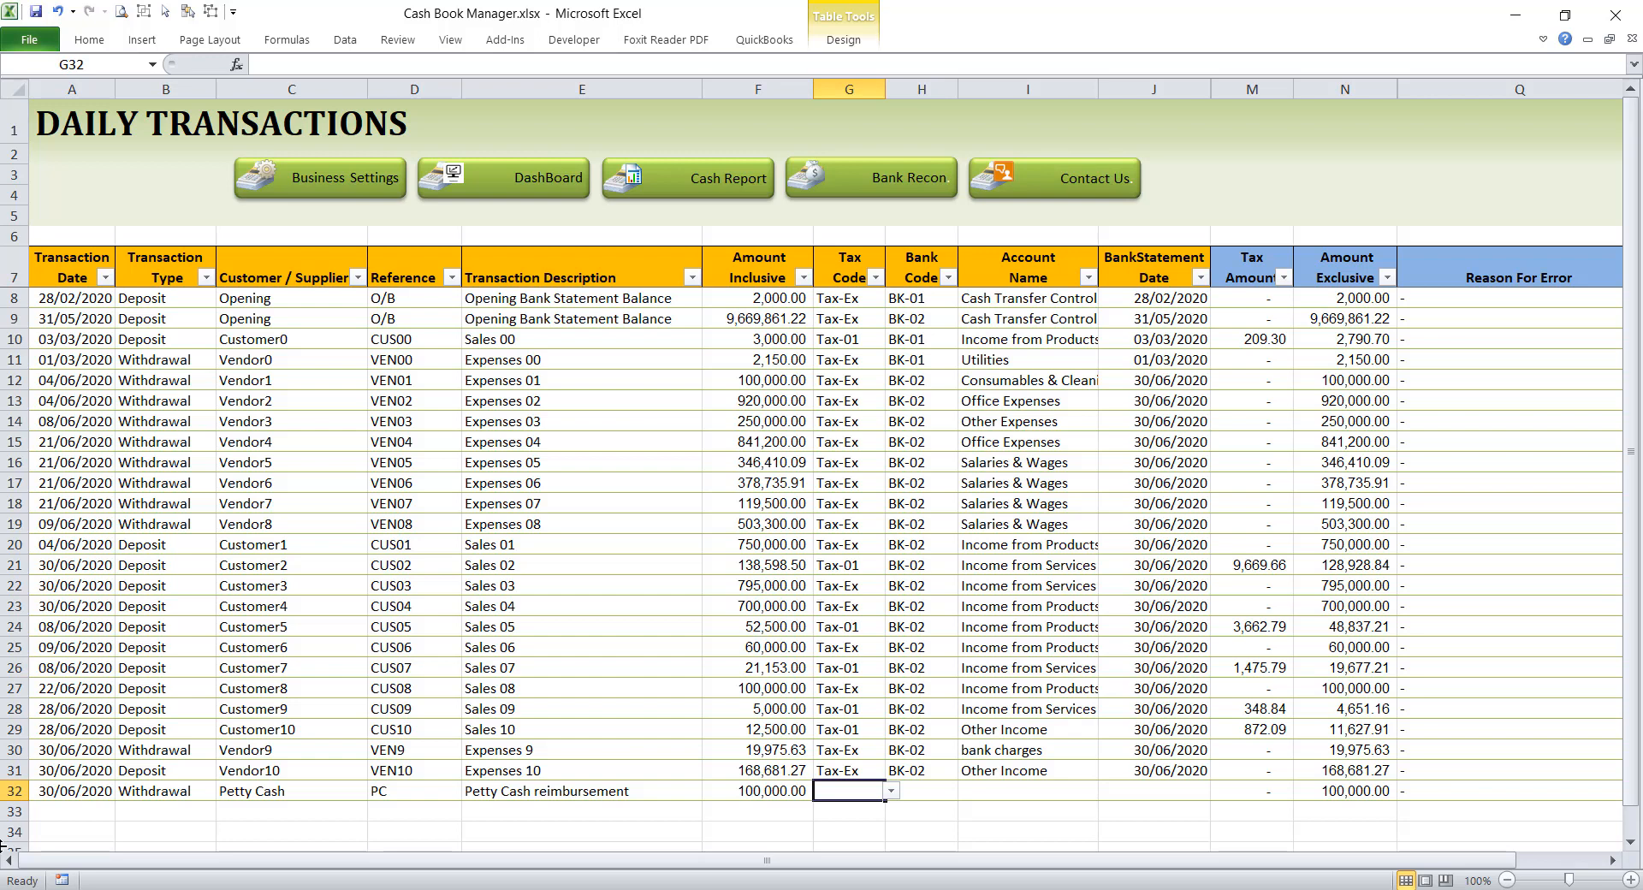
pyautogui.write('ta')
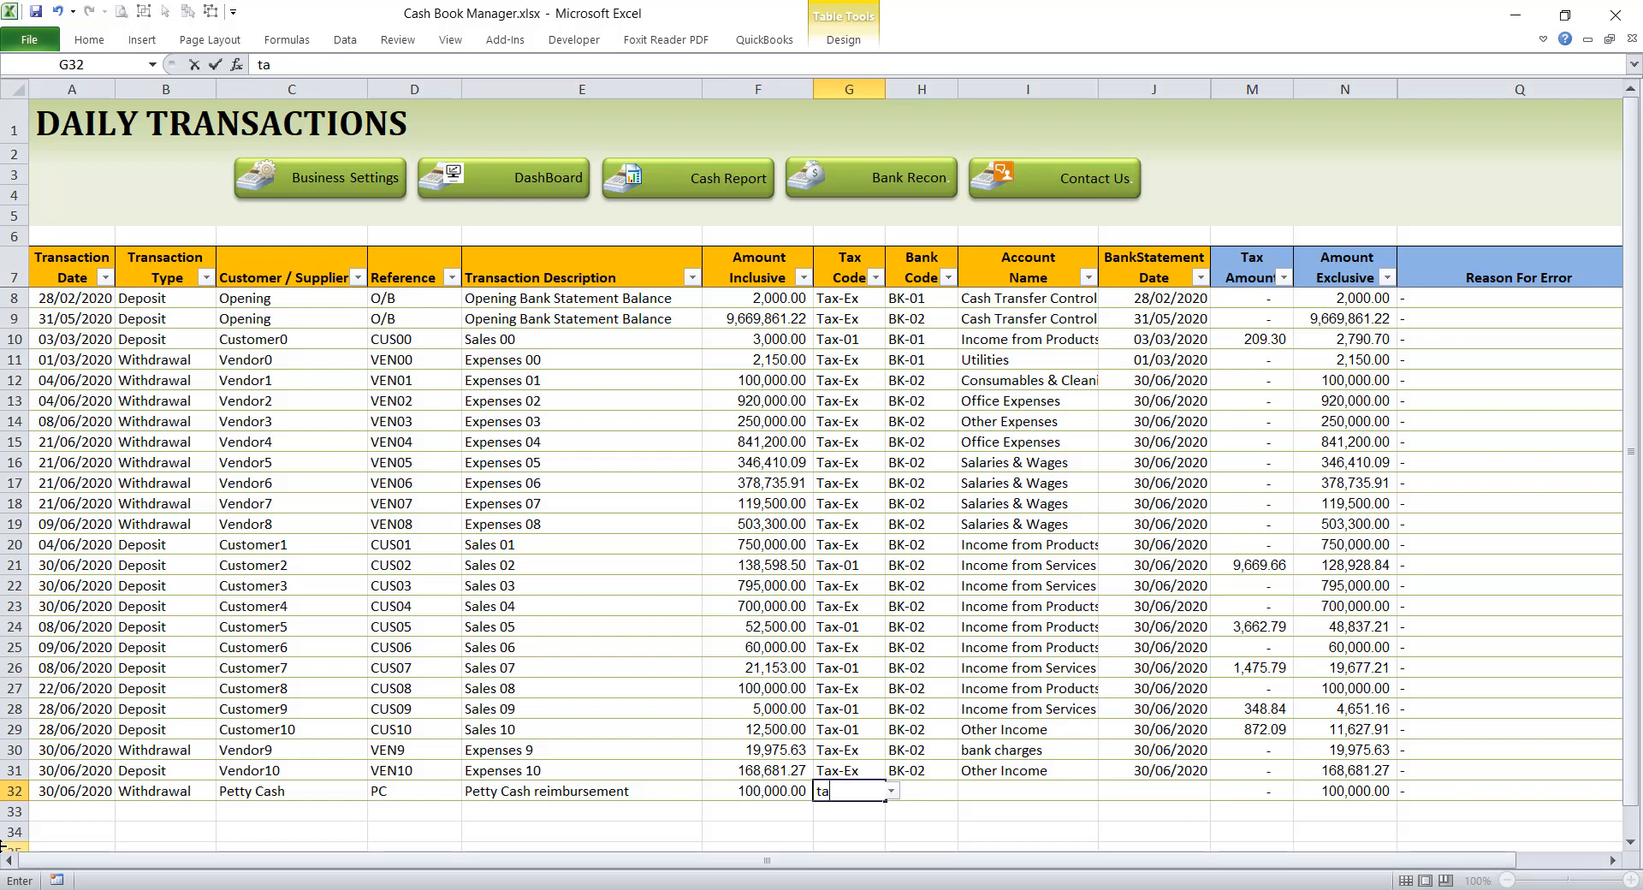
pyautogui.press('BackSpace')
pyautogui.press('BackSpace')
pyautogui.write('Tax')
pyautogui.press('BackSpace')
pyautogui.press('BackSpace')
pyautogui.click(891, 790)
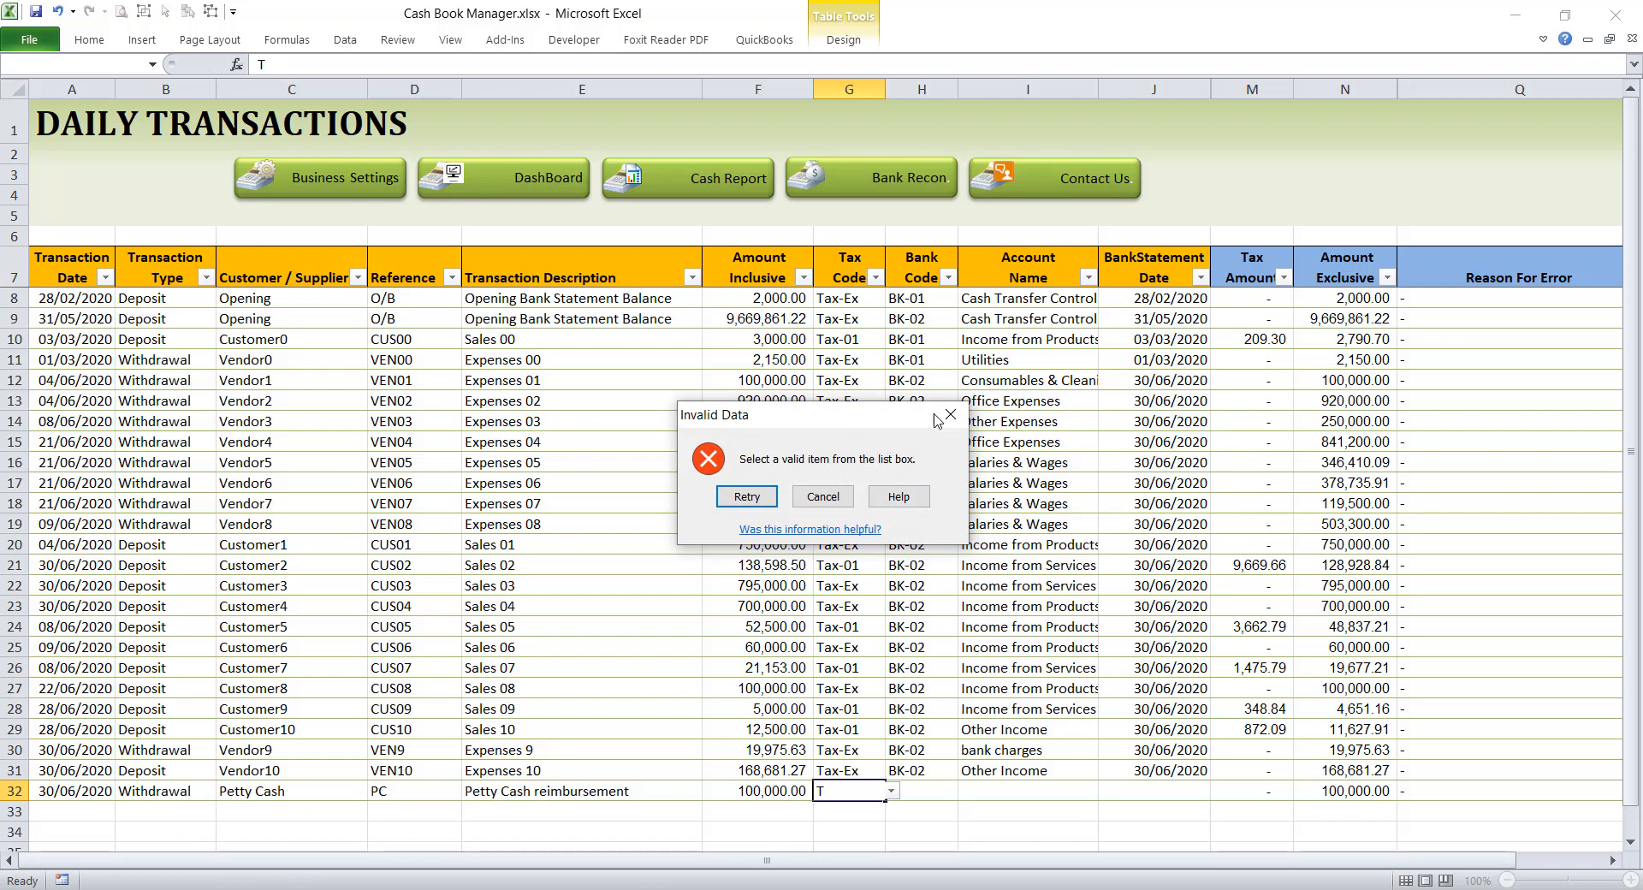
pyautogui.click(950, 415)
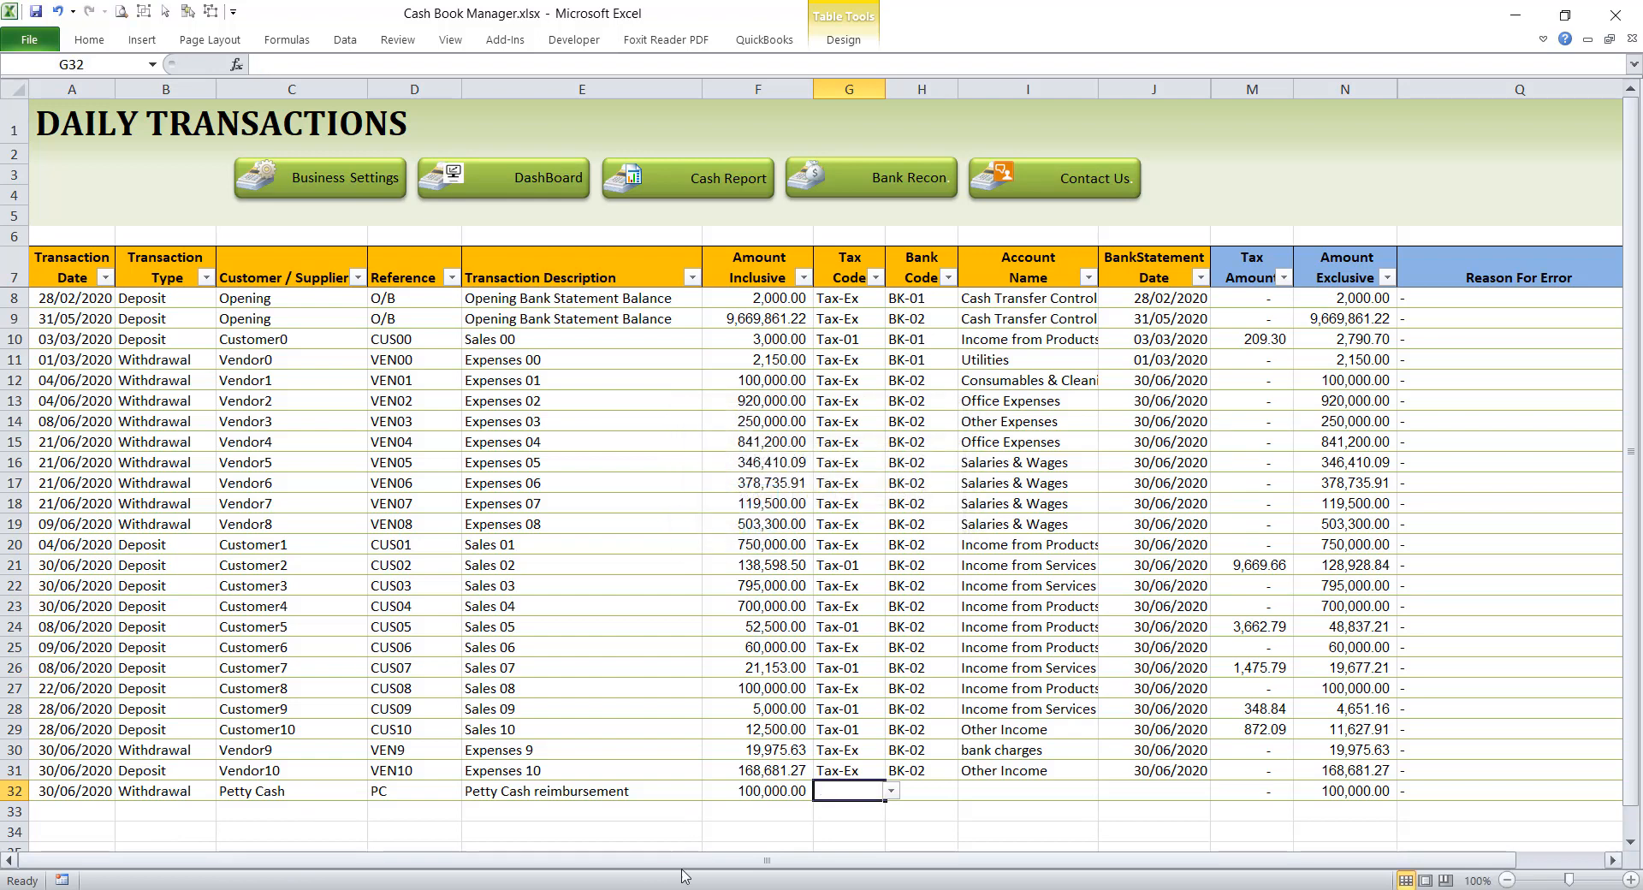
# Step: Set the row 32 withdrawal's tax code to Tax-Ex and its bank code to BK-02
pyautogui.click(891, 791)
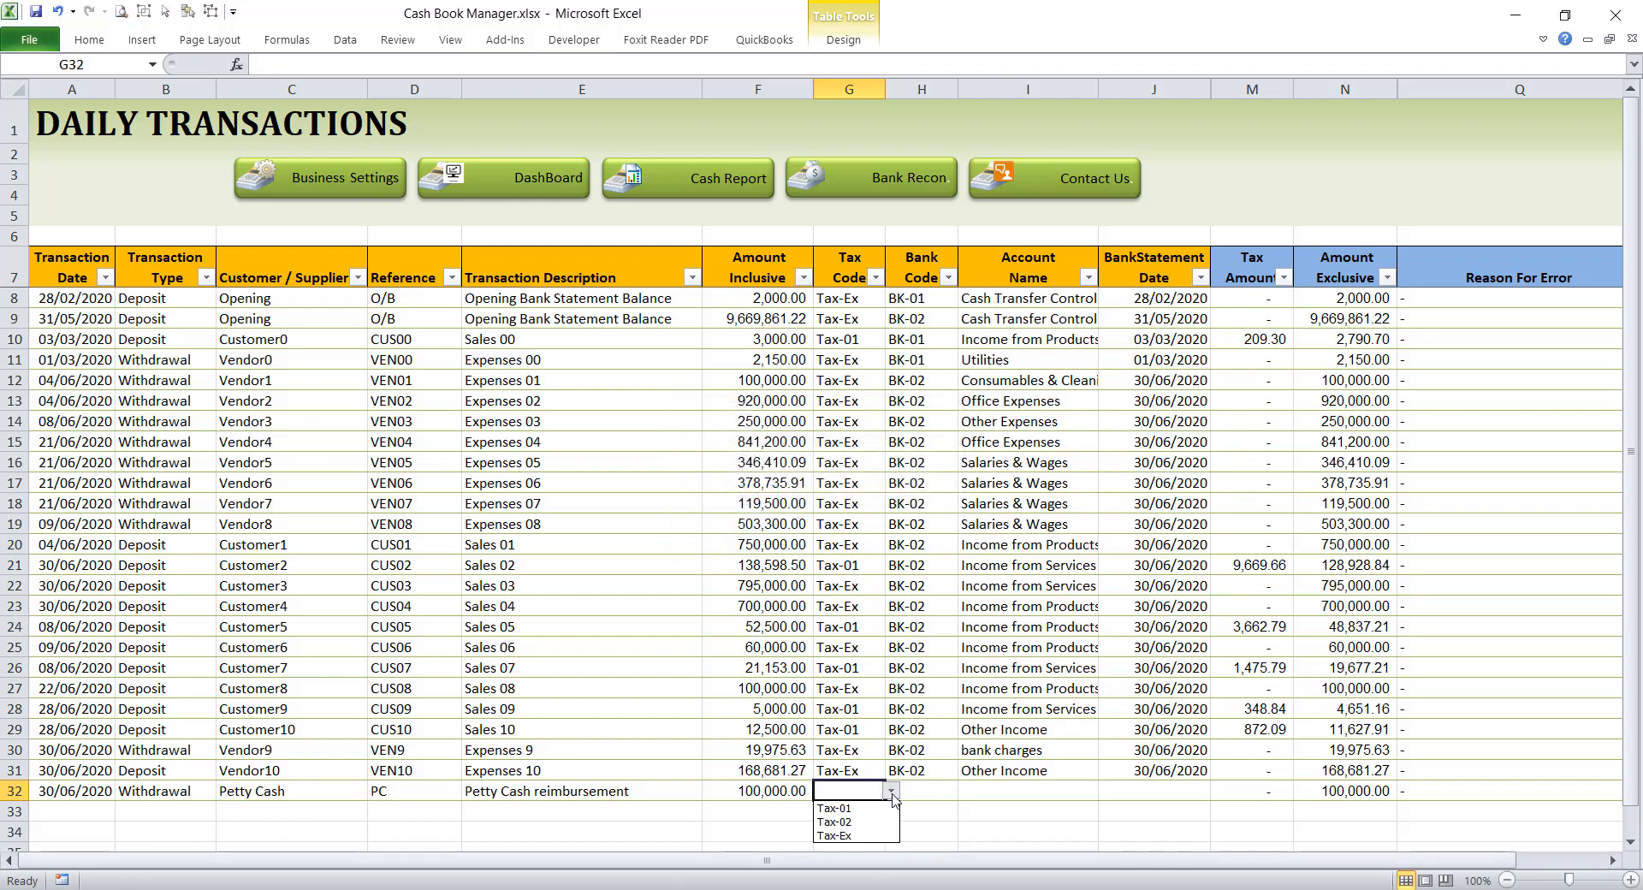
pyautogui.click(835, 836)
pyautogui.press('Tab')
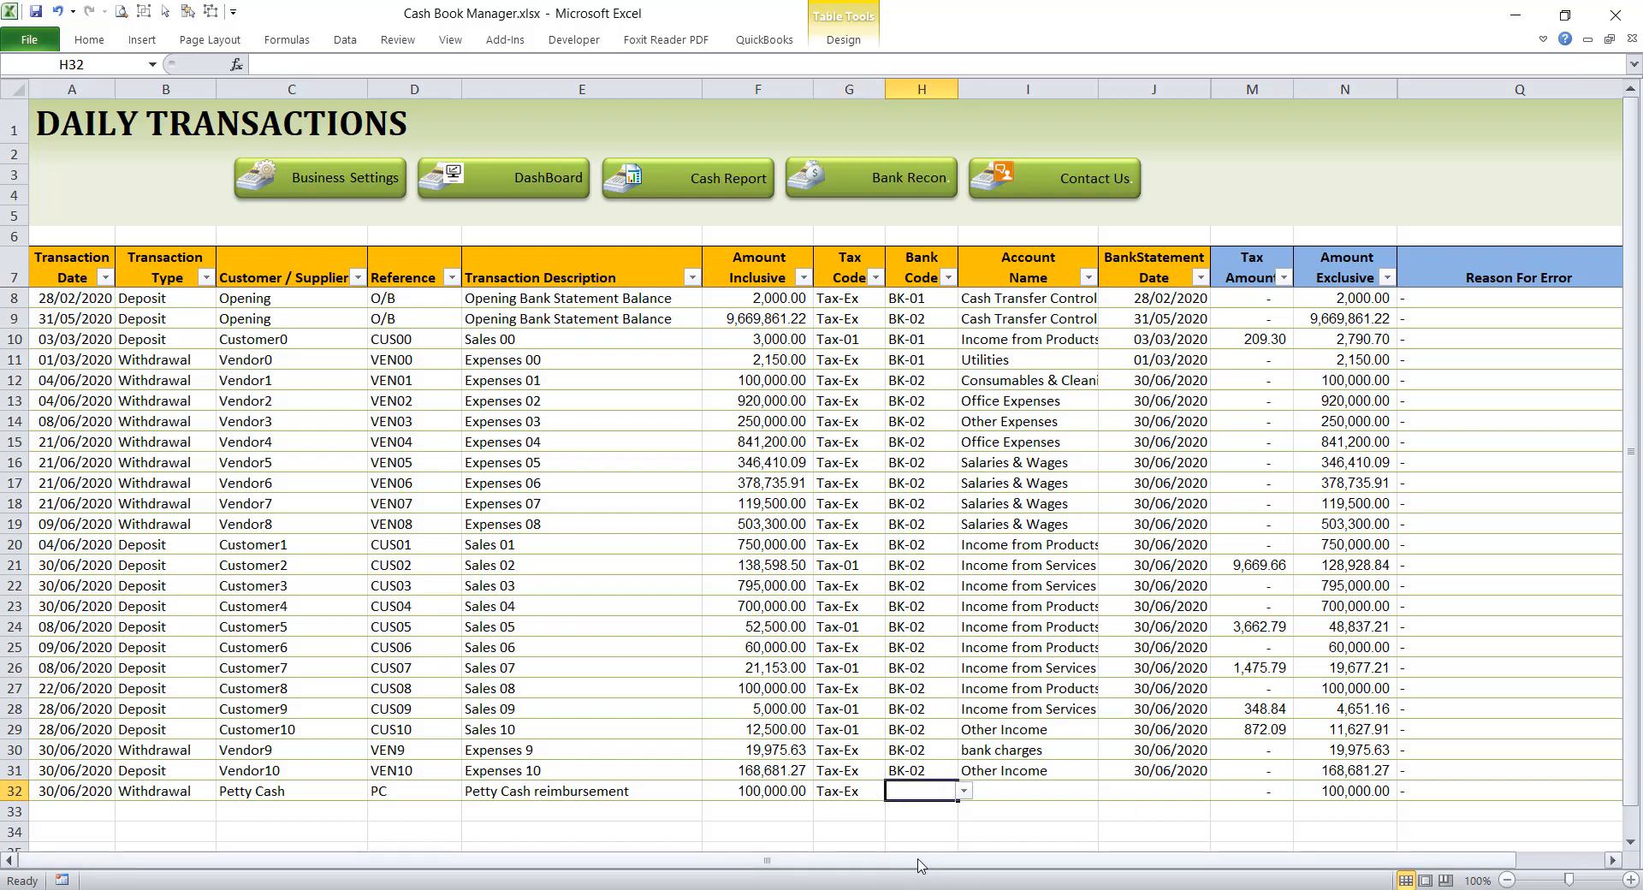
pyautogui.click(965, 791)
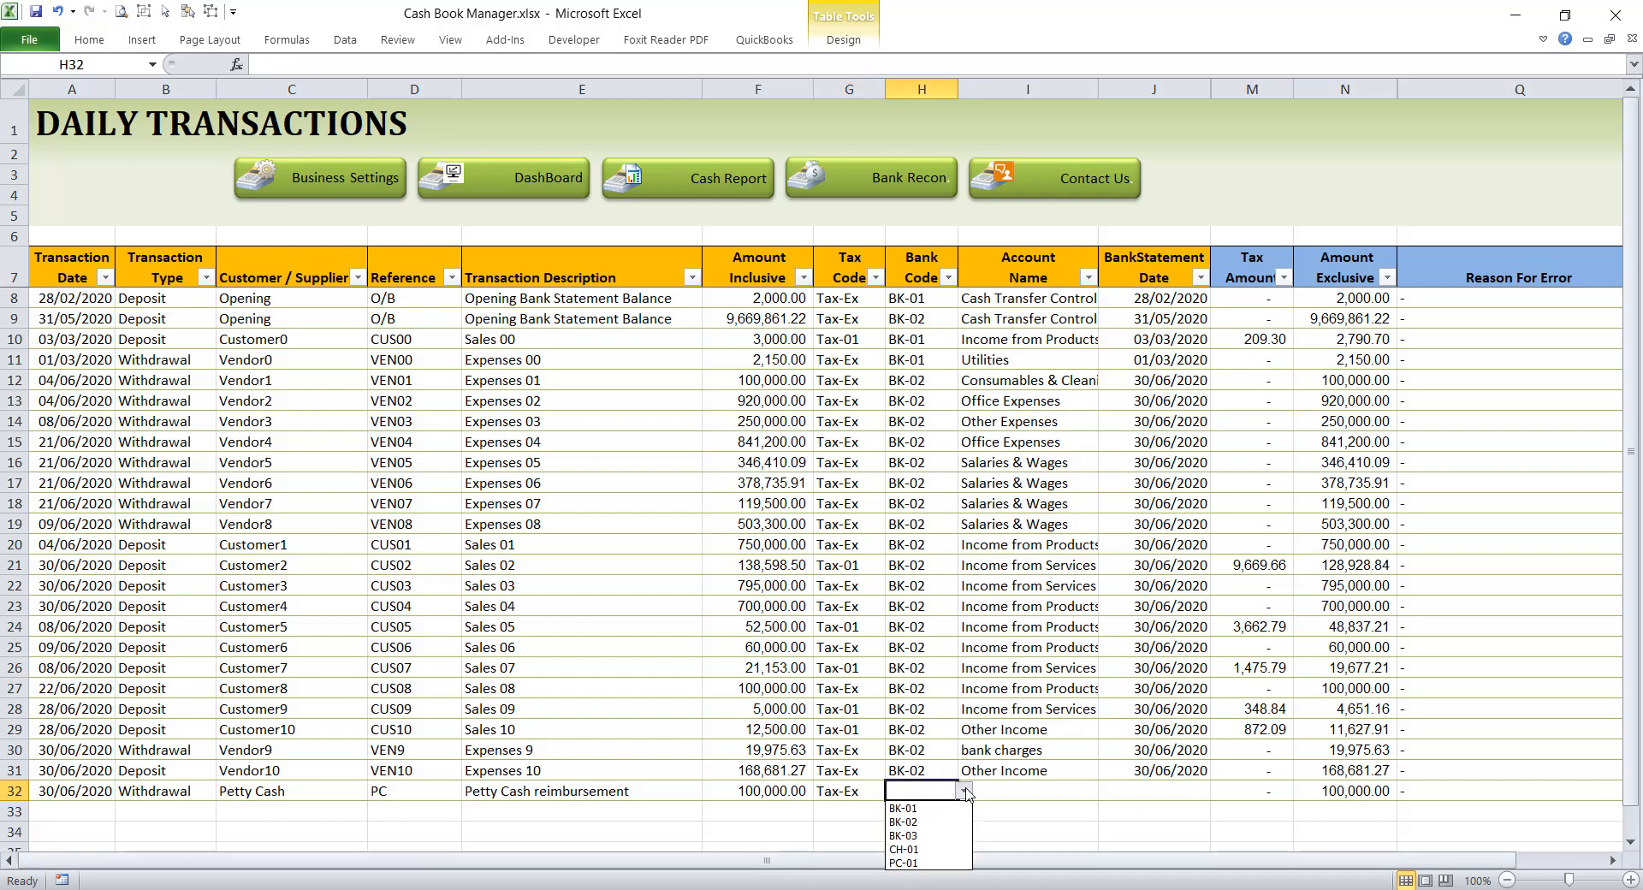
pyautogui.click(905, 822)
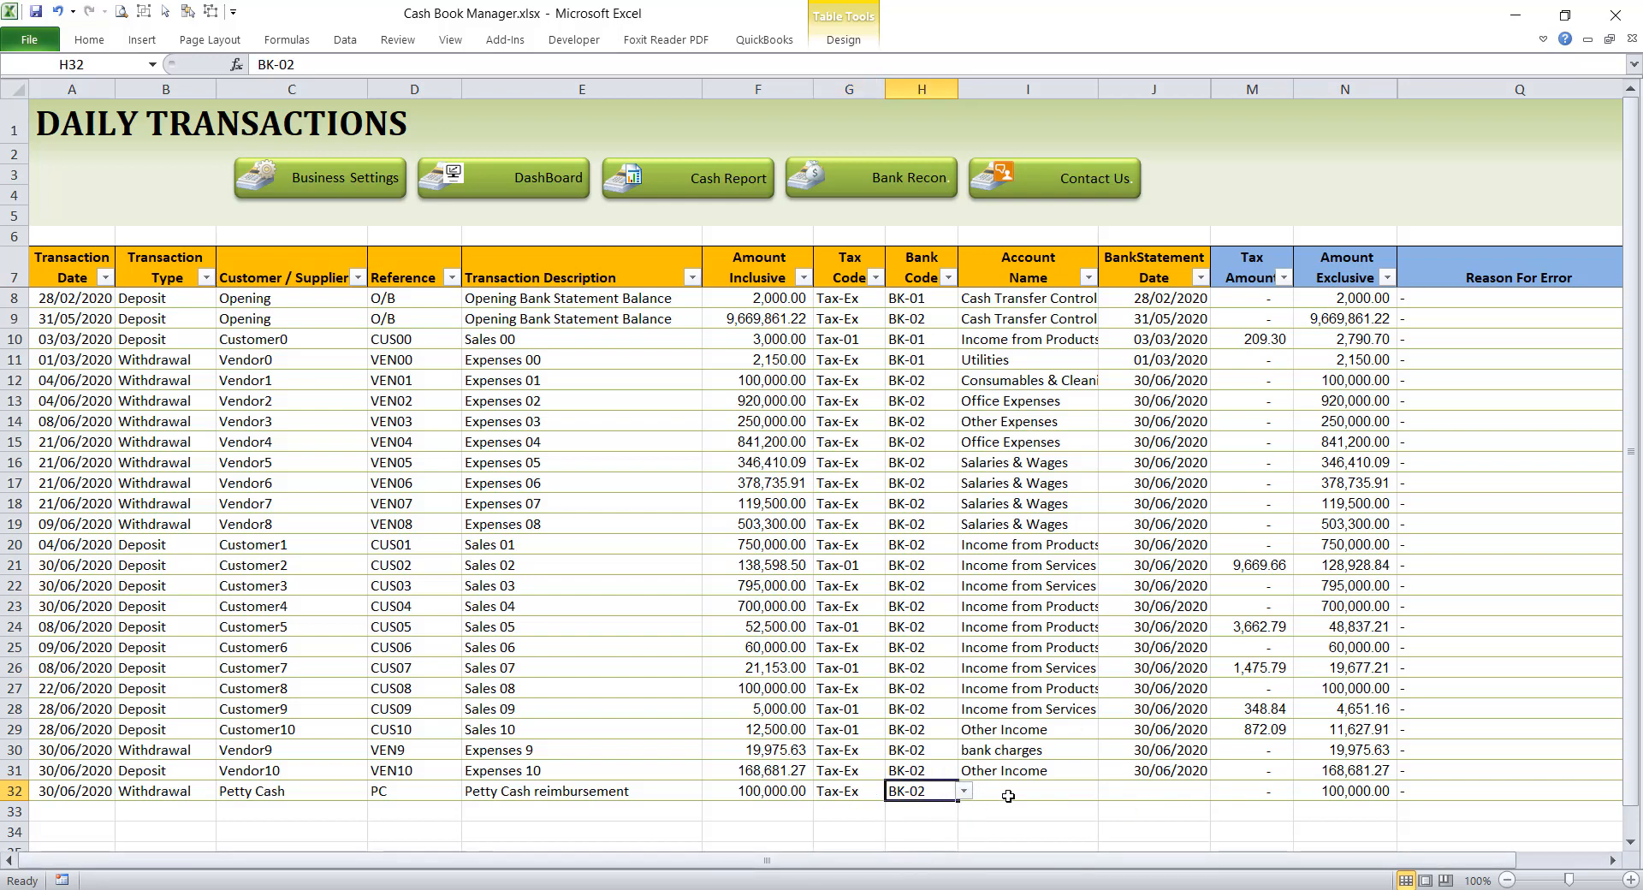
# Step: Assign the row 32 withdrawal to the Cash Transfer Control account and go to the transaction date cell of row 33
pyautogui.click(1015, 786)
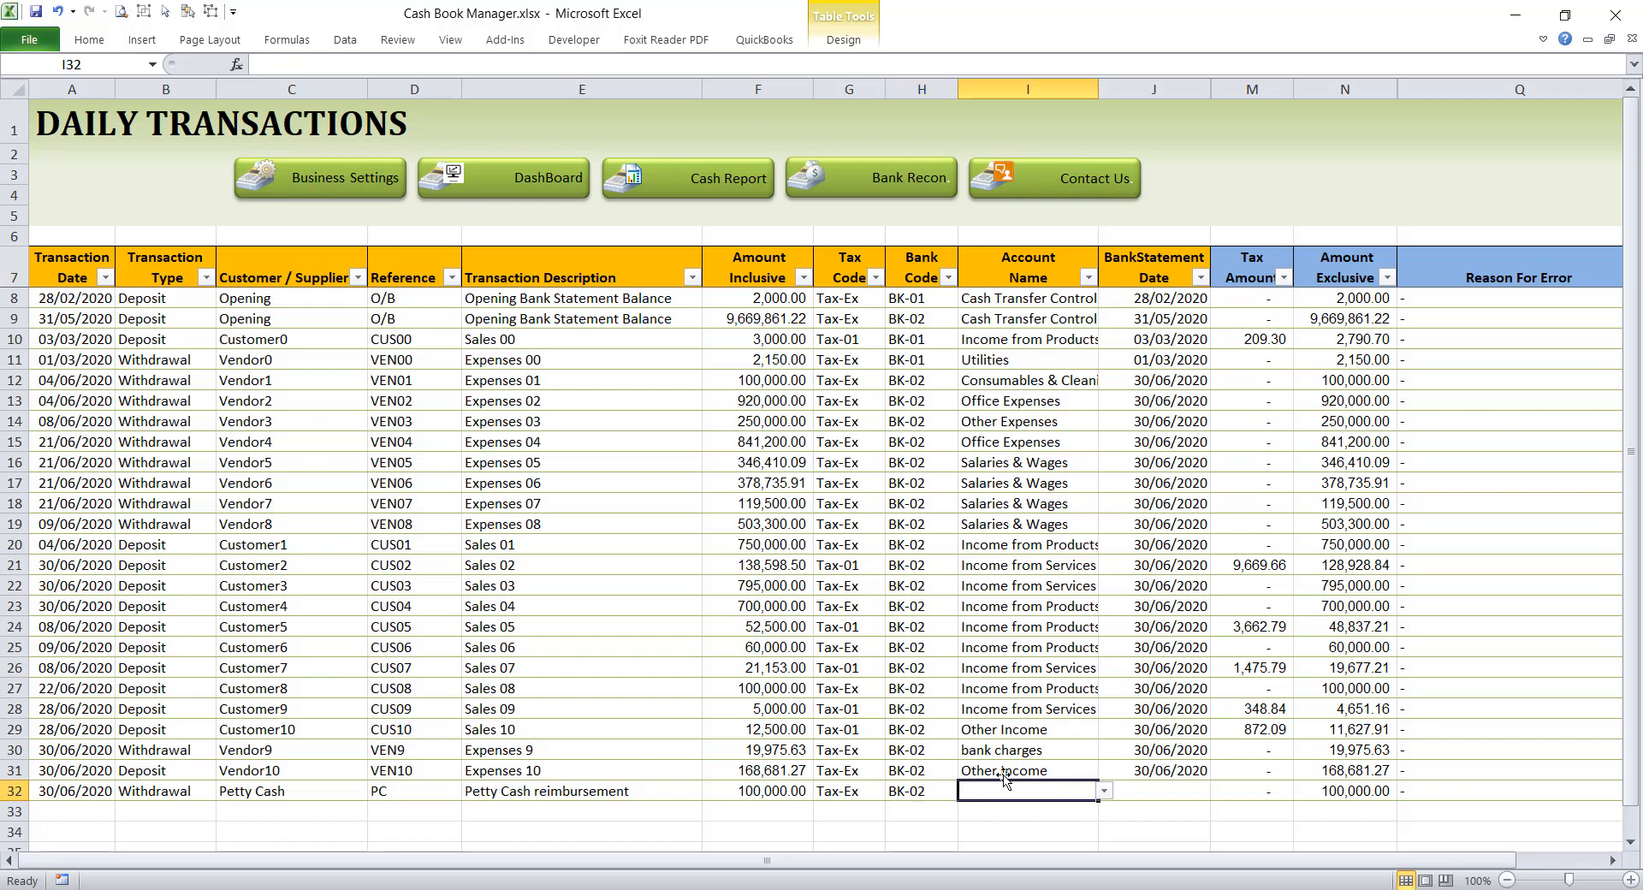
pyautogui.click(1104, 791)
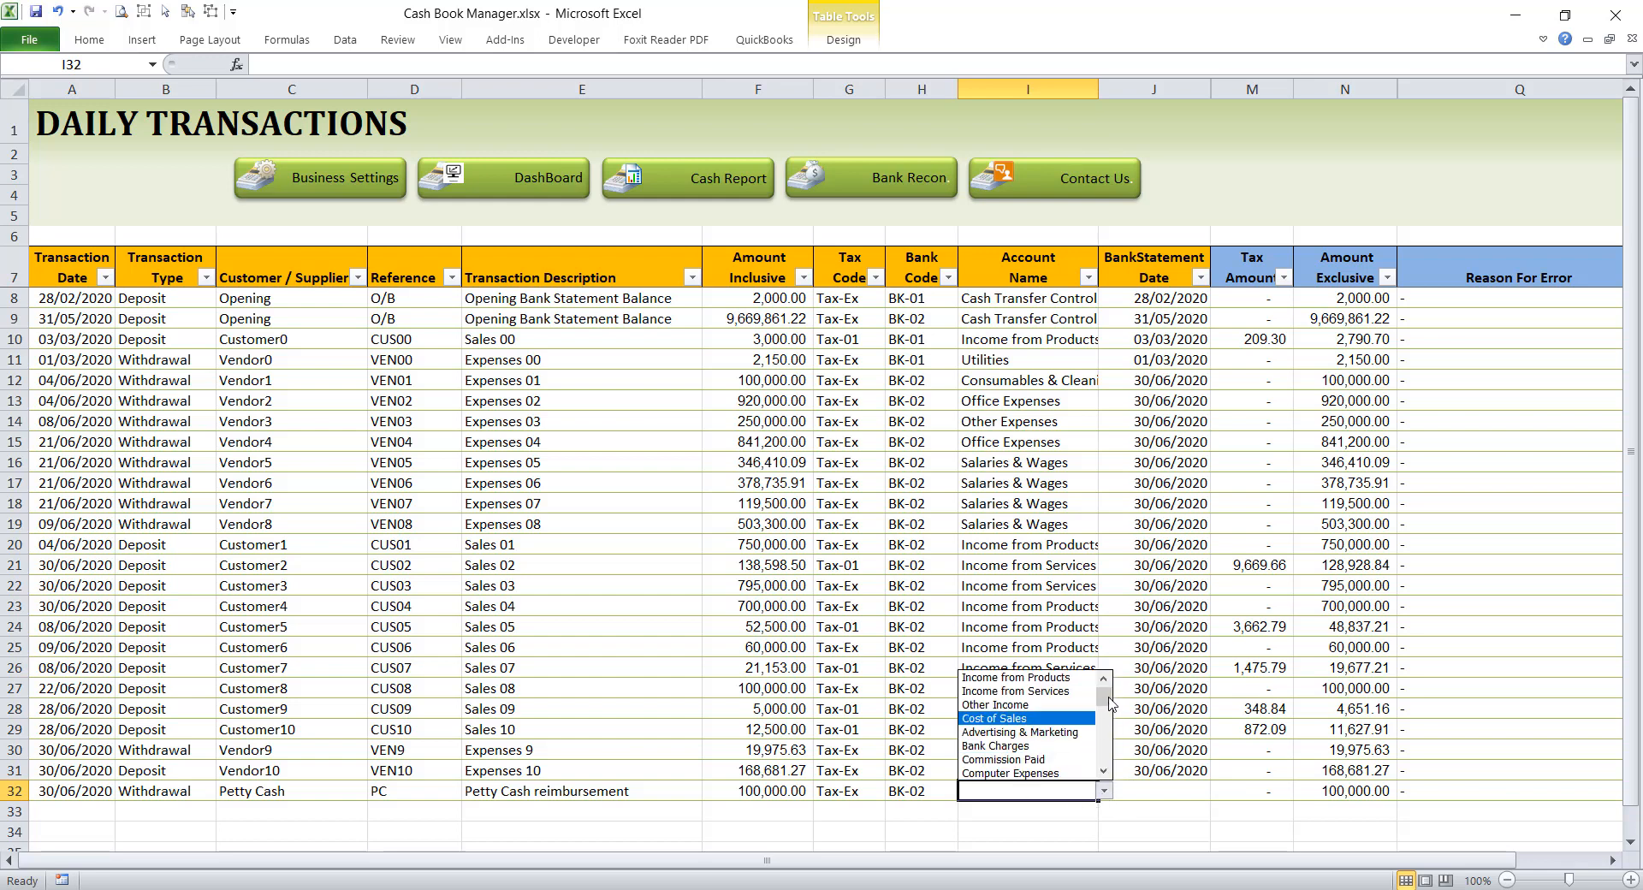
pyautogui.scroll(-8, 1111, 704)
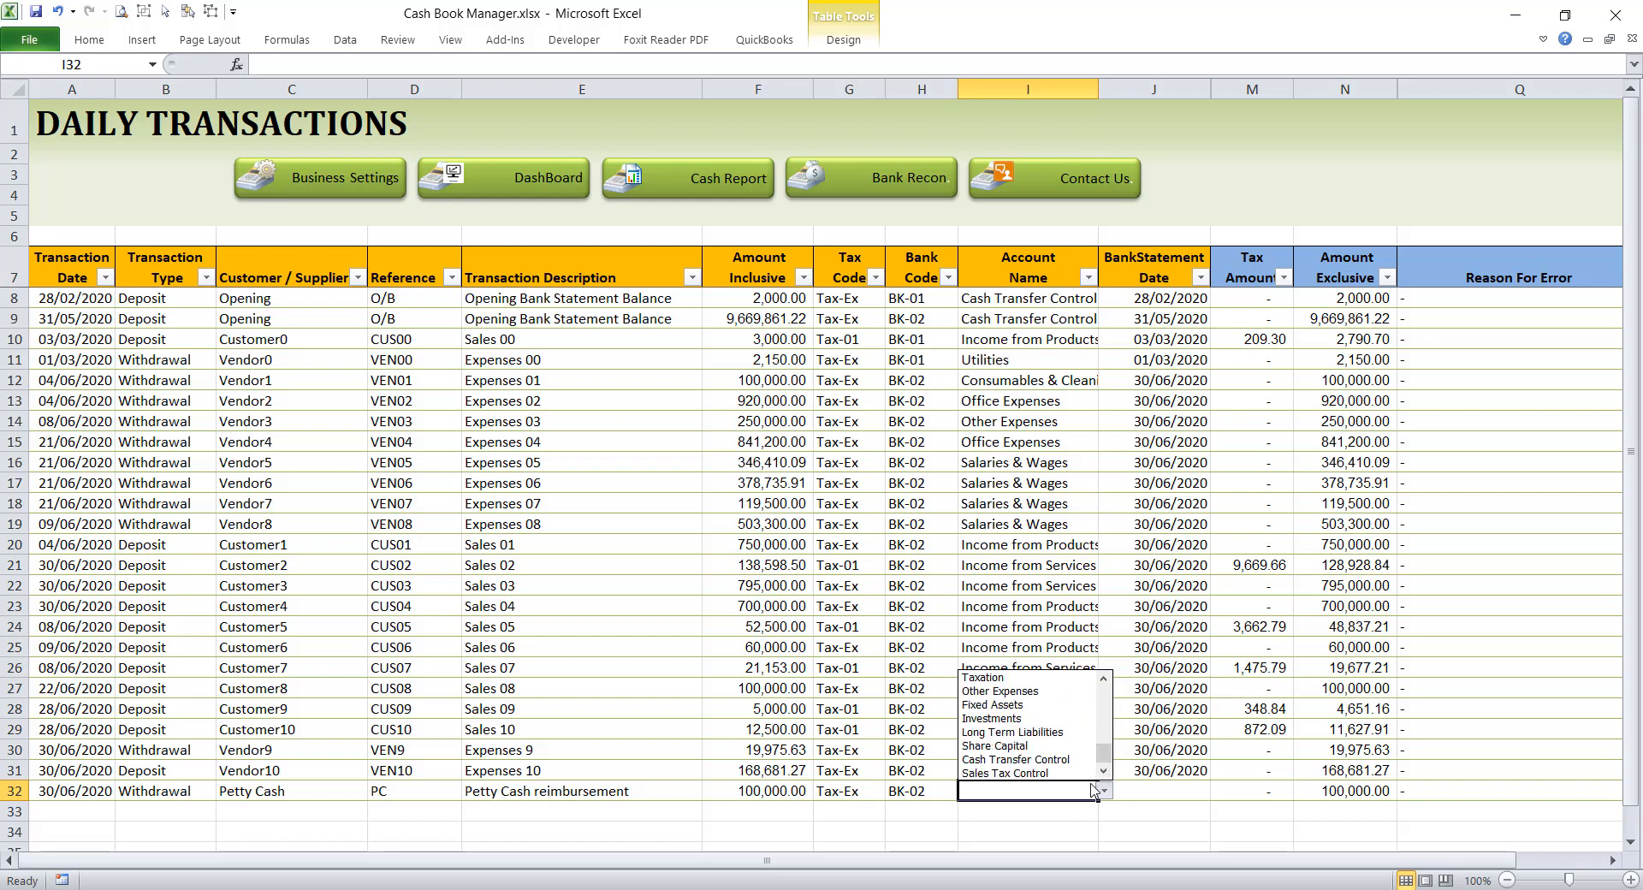
pyautogui.click(1014, 762)
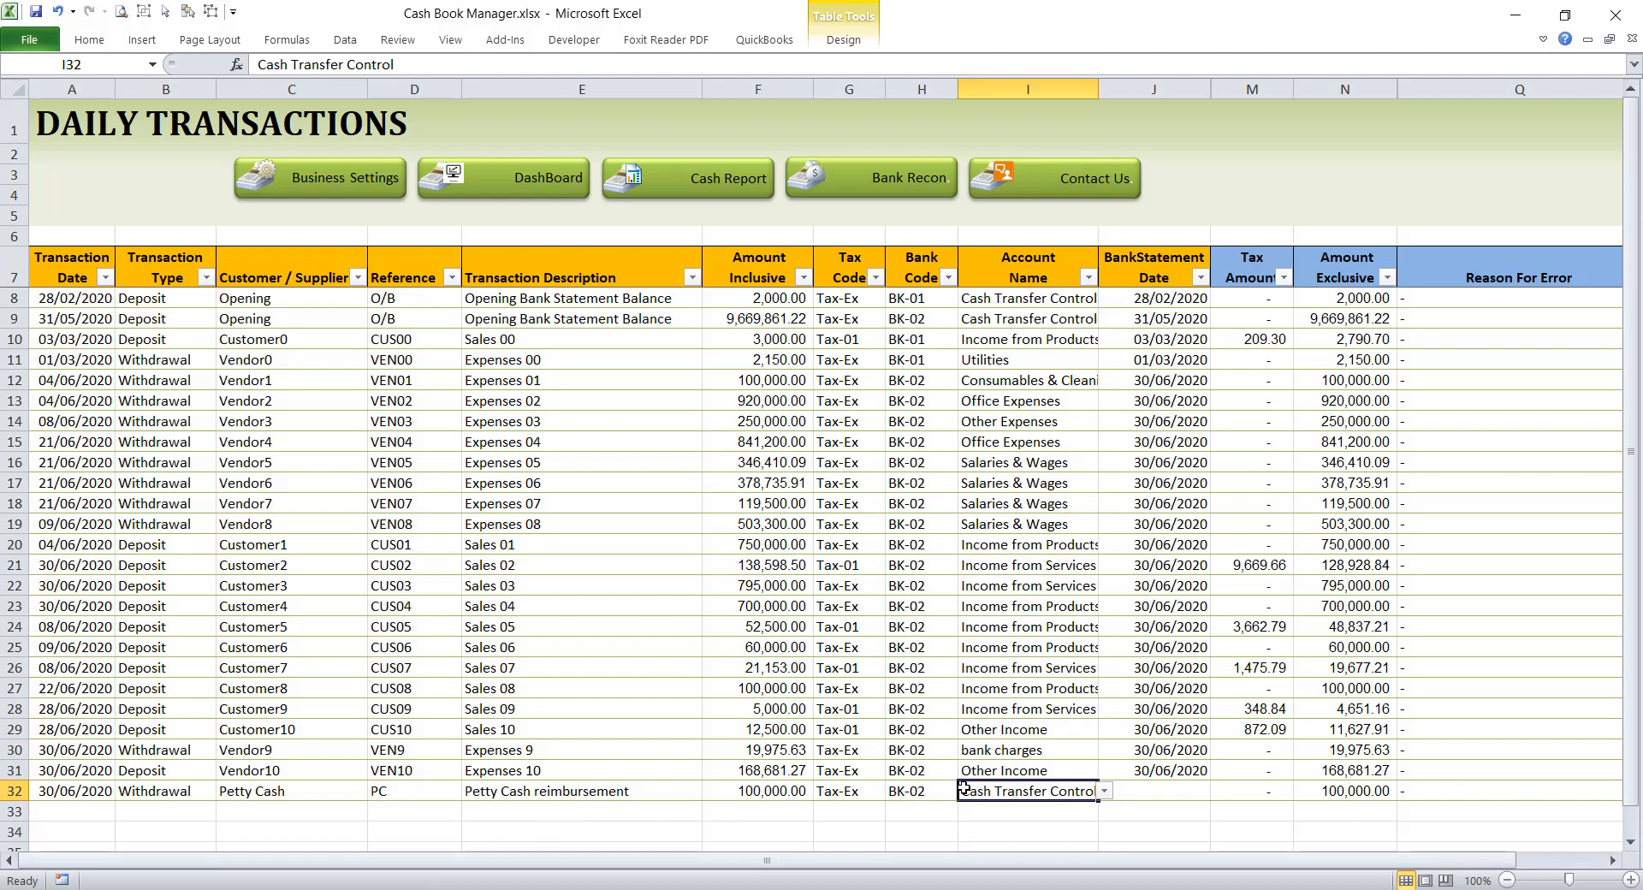
pyautogui.click(1142, 788)
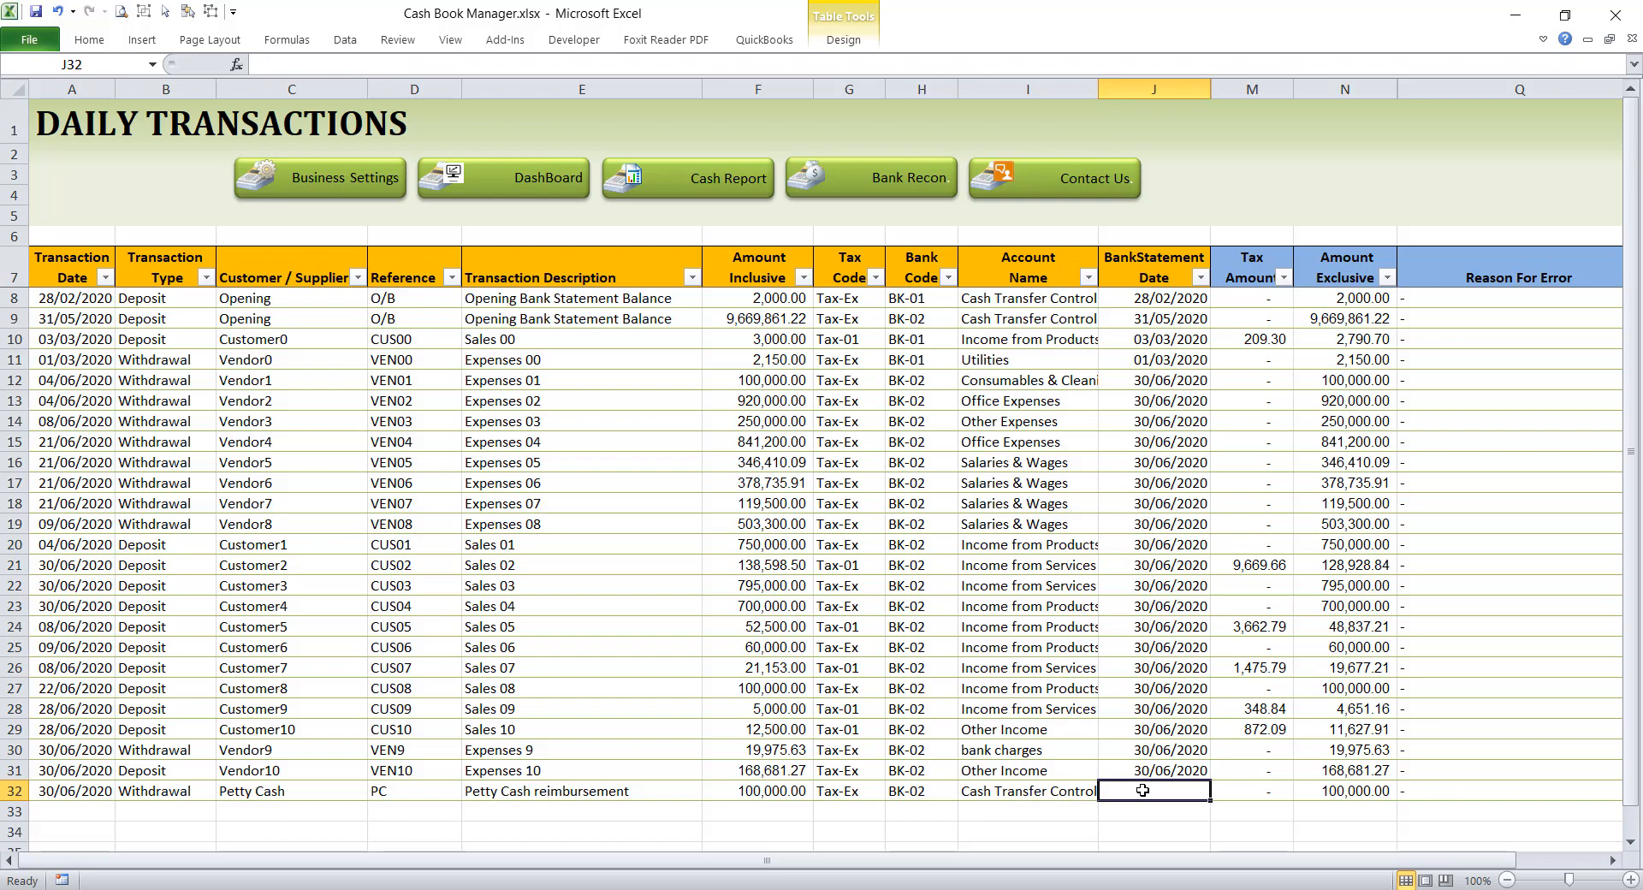
pyautogui.click(60, 810)
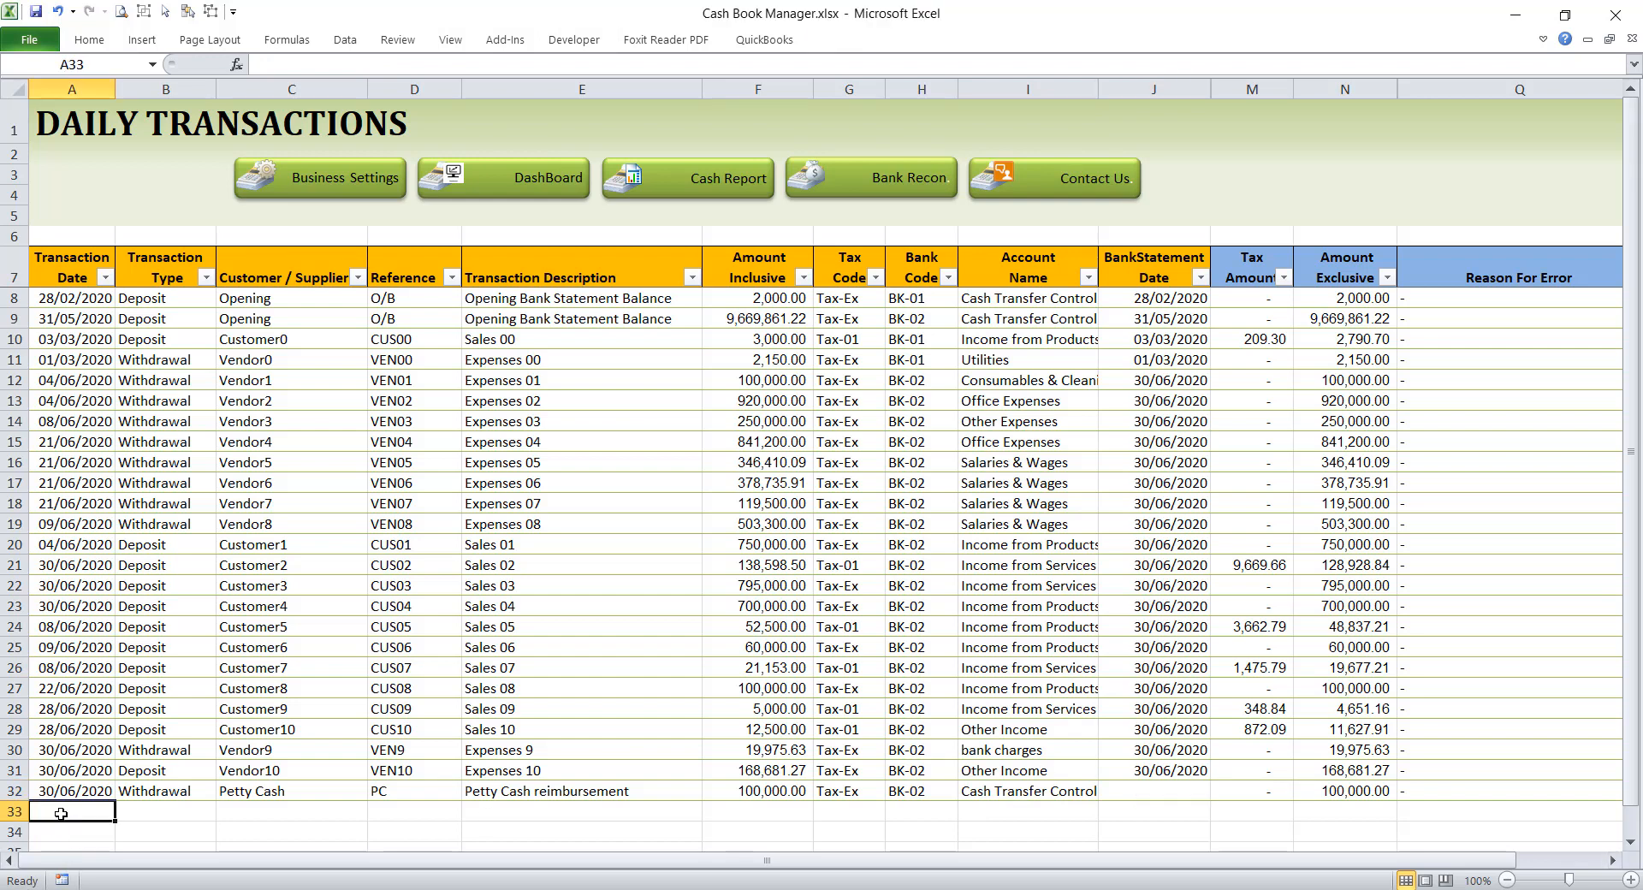
# Step: Date the row 33 transaction 30/06/2020 and set its transaction type to Deposit
pyautogui.write('3')
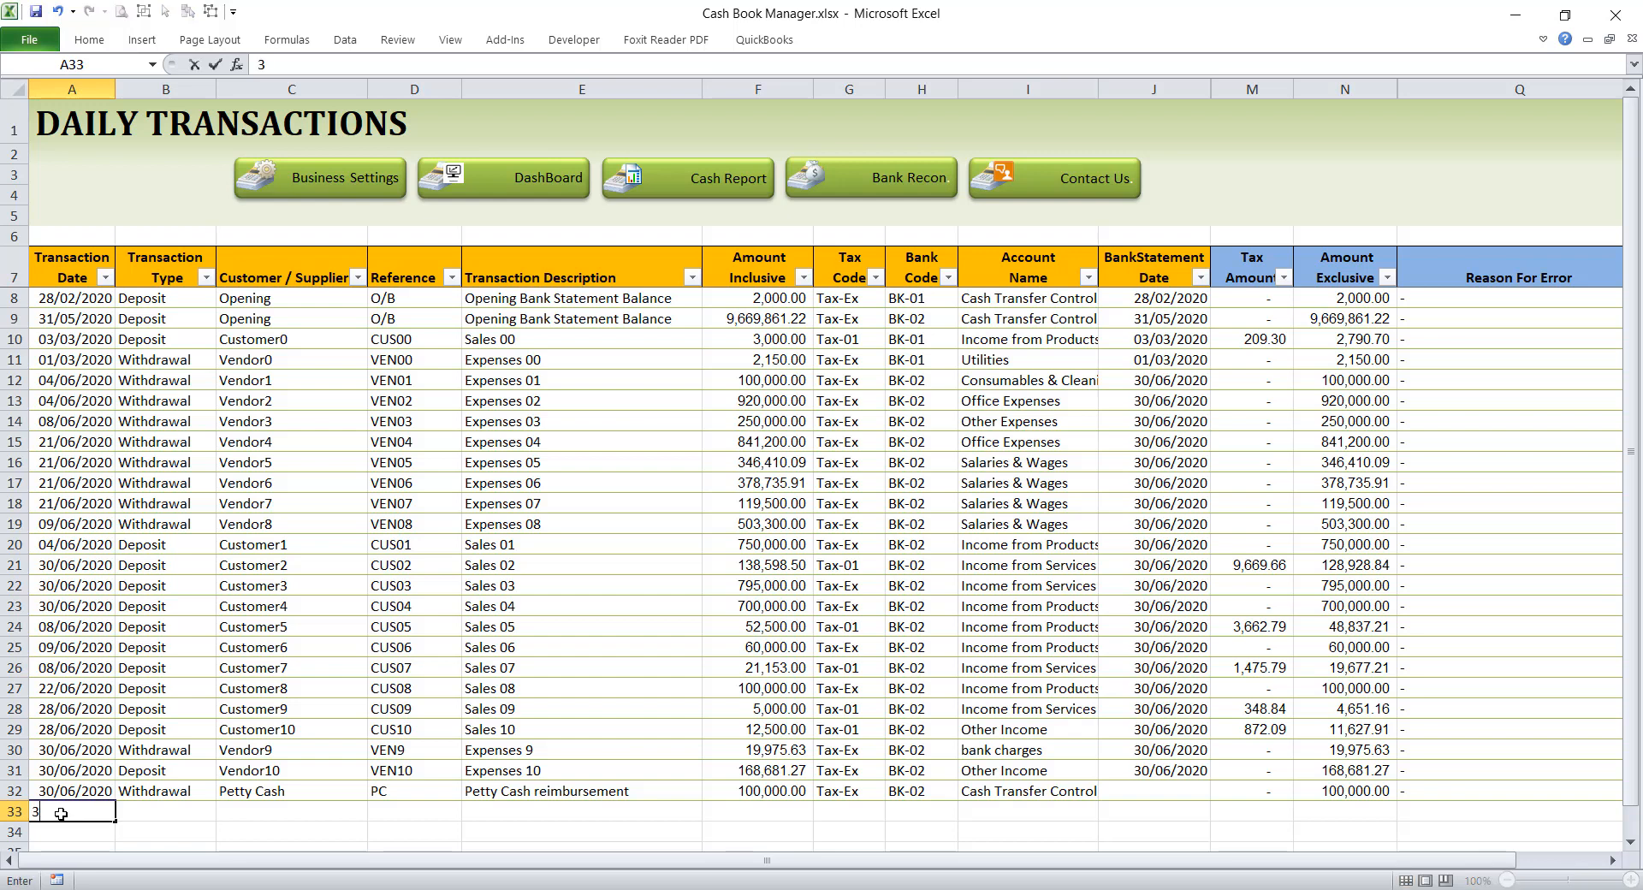
pyautogui.write('0/06/2020')
pyautogui.press('Tab')
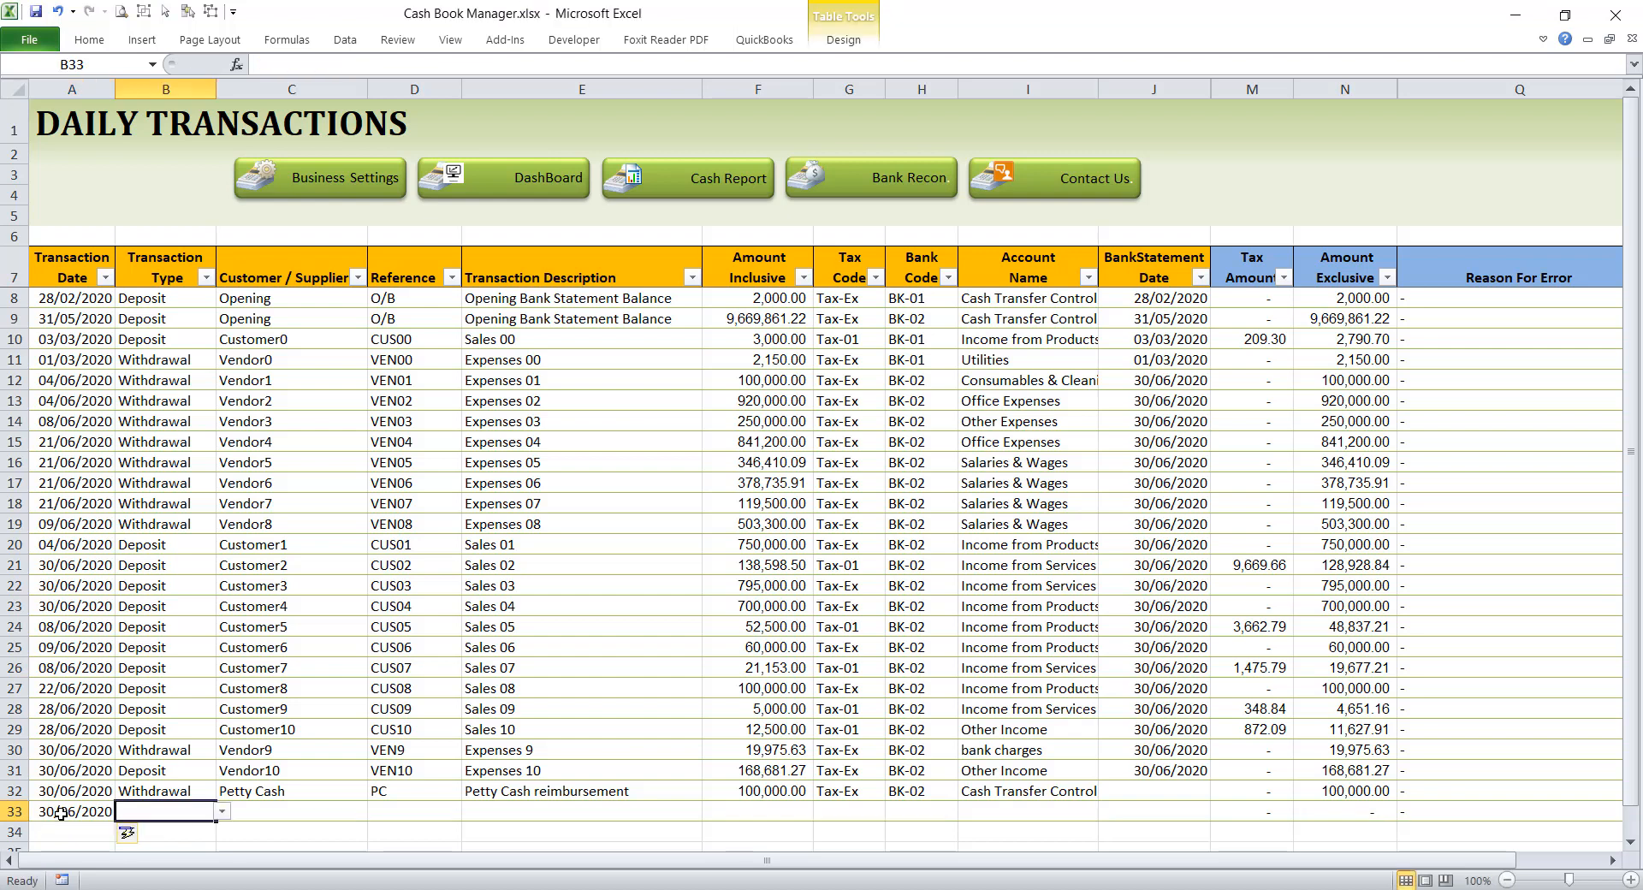
pyautogui.write('Deposit')
pyautogui.press('Tab')
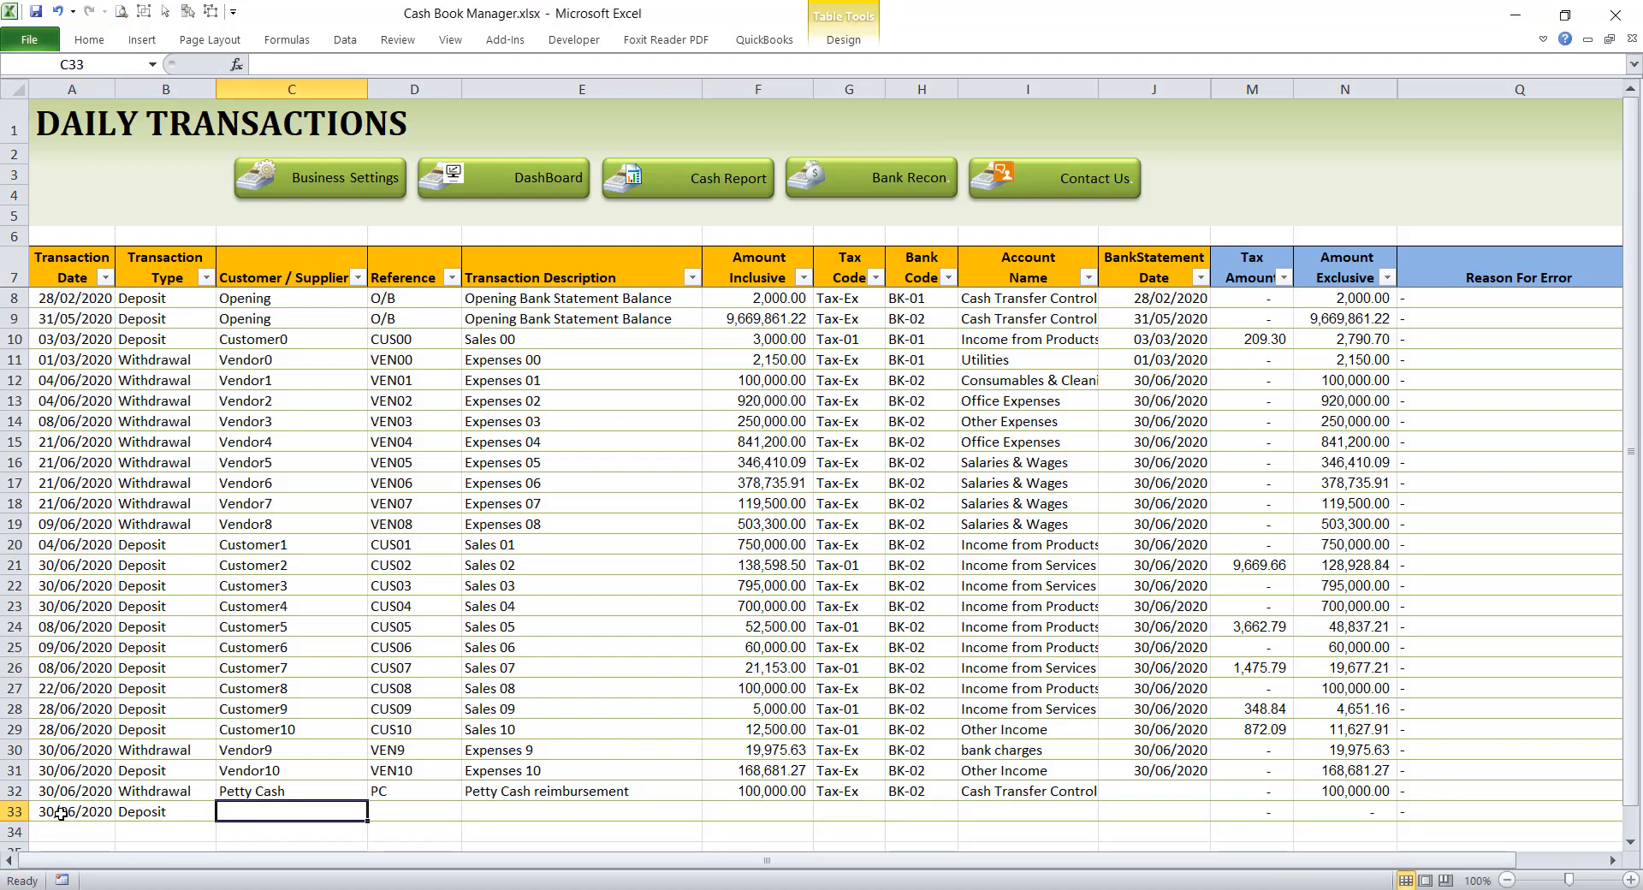
# Step: Enter Petty Cash as the customer/supplier and PC as the reference for the row 33 deposit
pyautogui.write('Petty Cash')
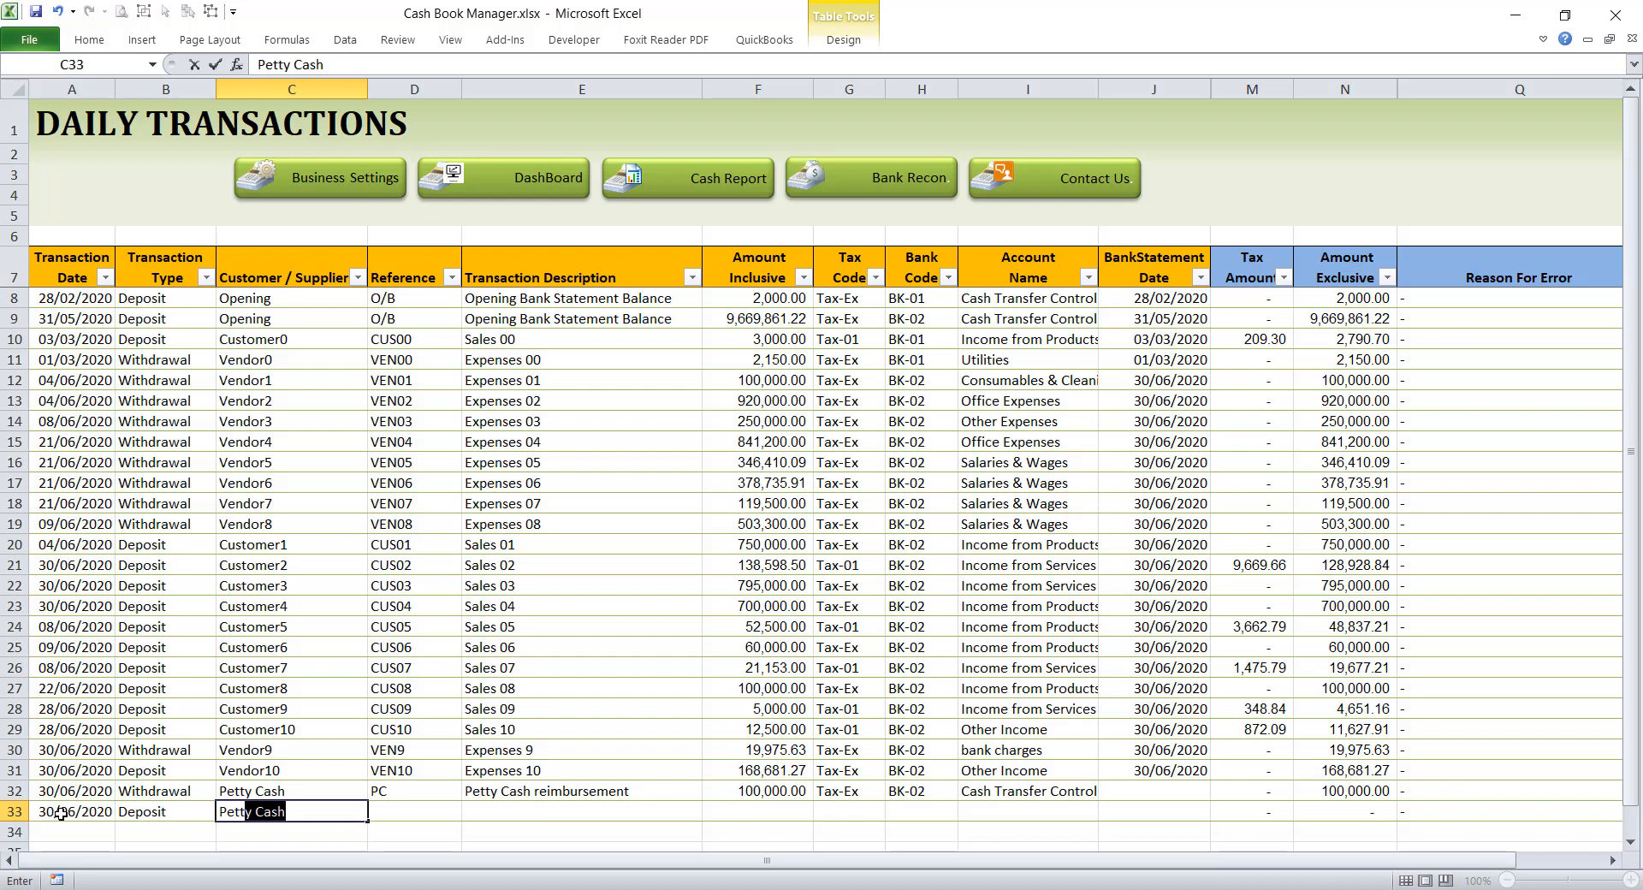
pyautogui.press('Tab')
pyautogui.write('PC')
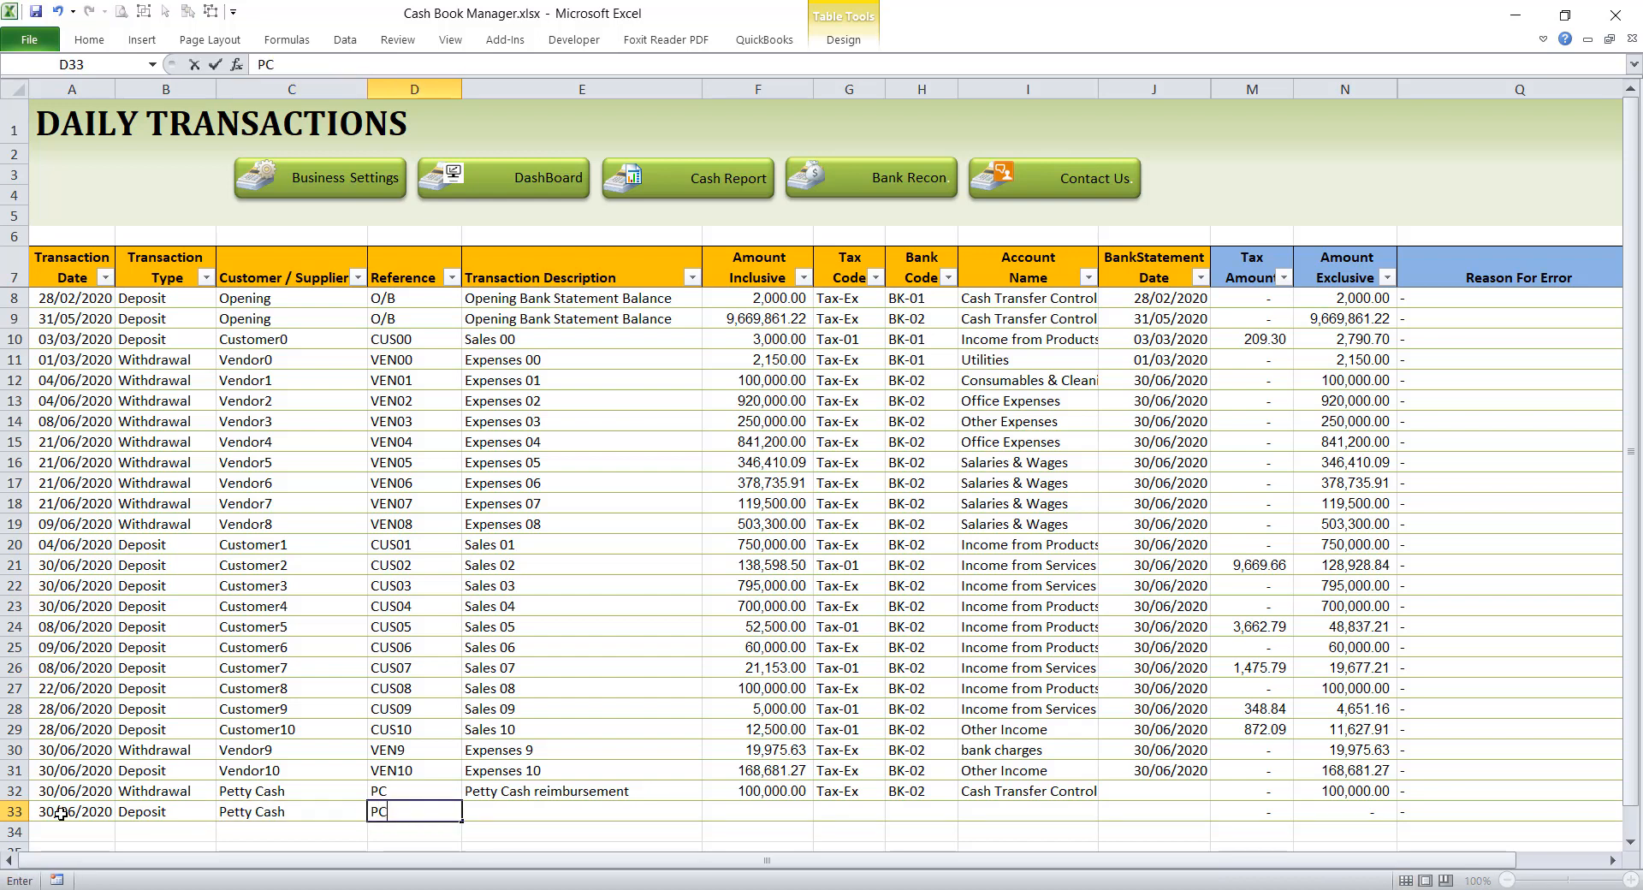
pyautogui.press('Tab')
# Step: Describe the row 33 deposit as "Petty Cash reimbursement" and enter an inclusive amount of 1000000
pyautogui.write('Petty Cash reimbursement')
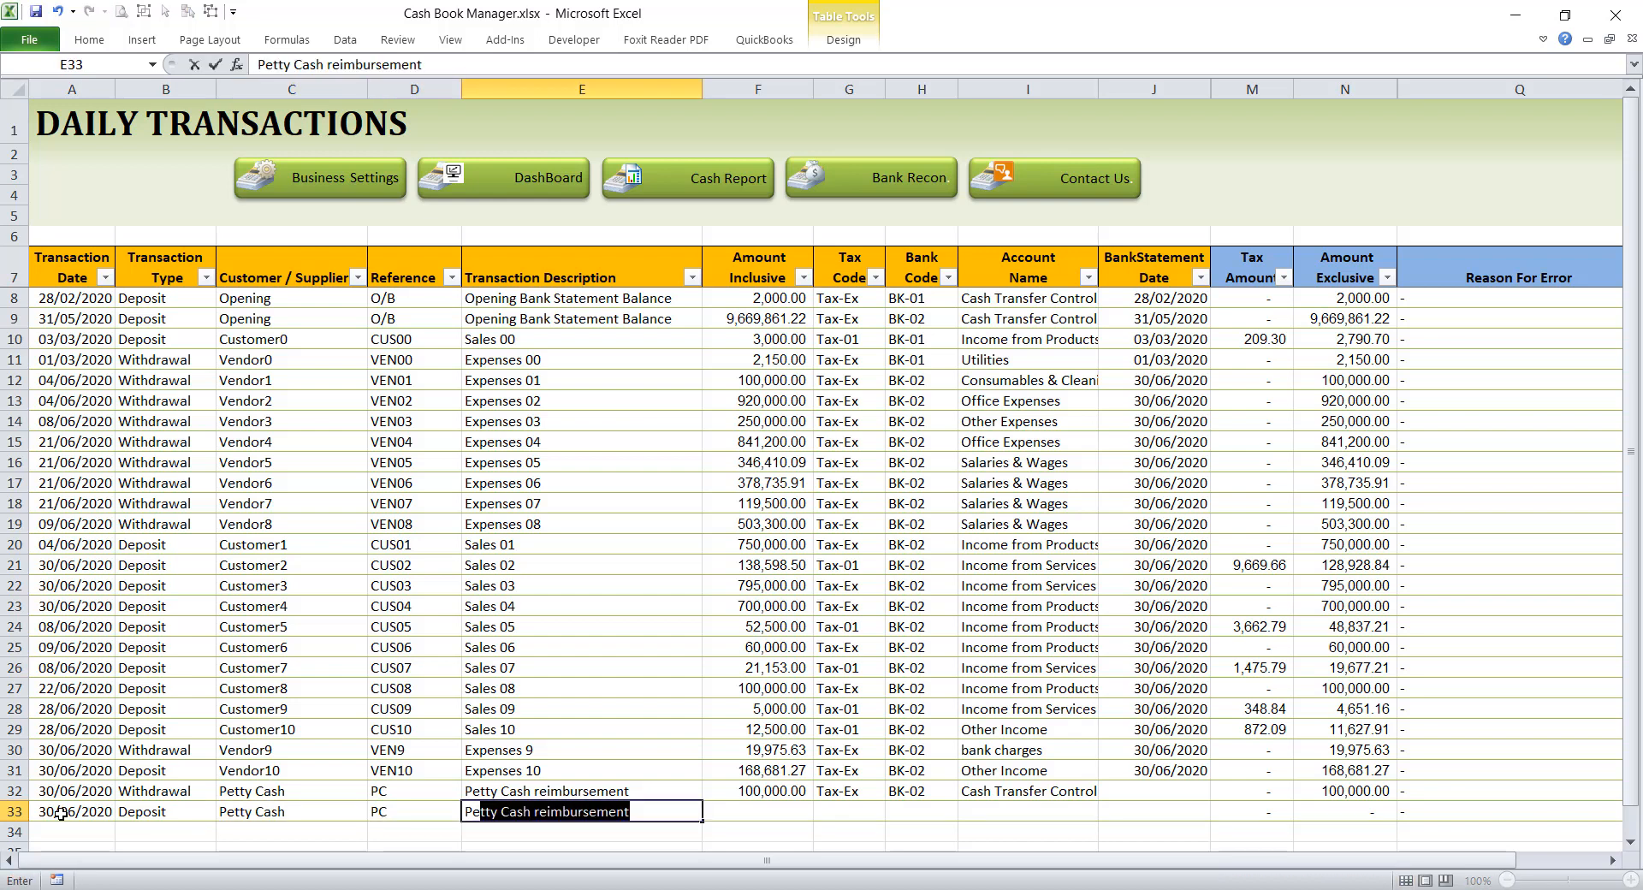
pyautogui.press('Tab')
pyautogui.write('1000000')
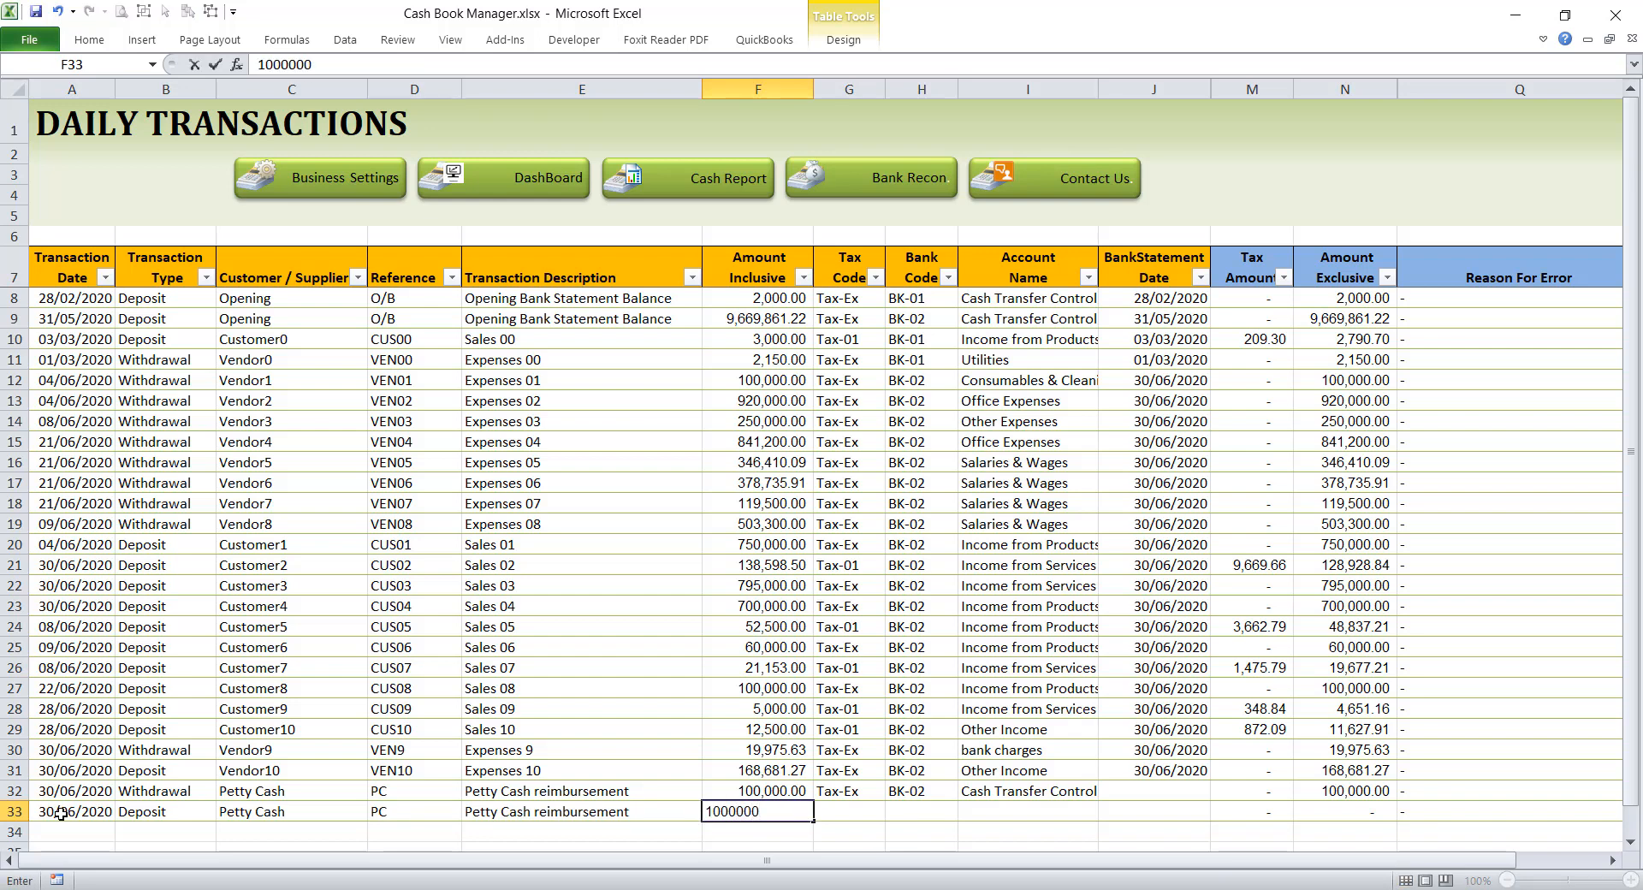
pyautogui.press('Tab')
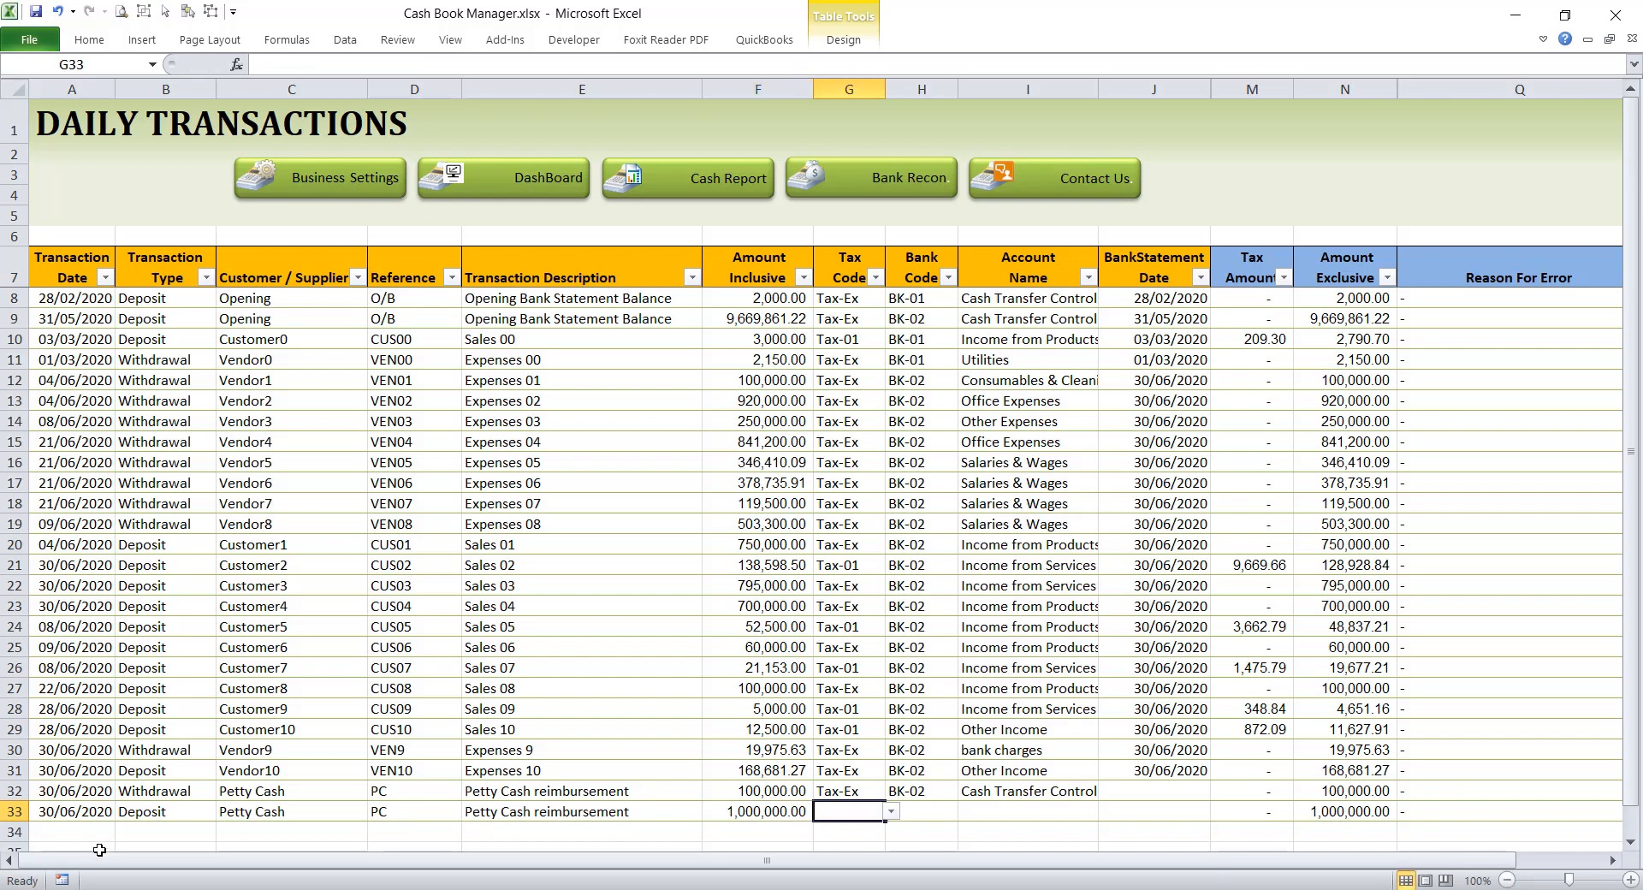
# Step: Set the row 33 deposit's tax code to Tax-Ex and its bank code to PC-01
pyautogui.click(892, 813)
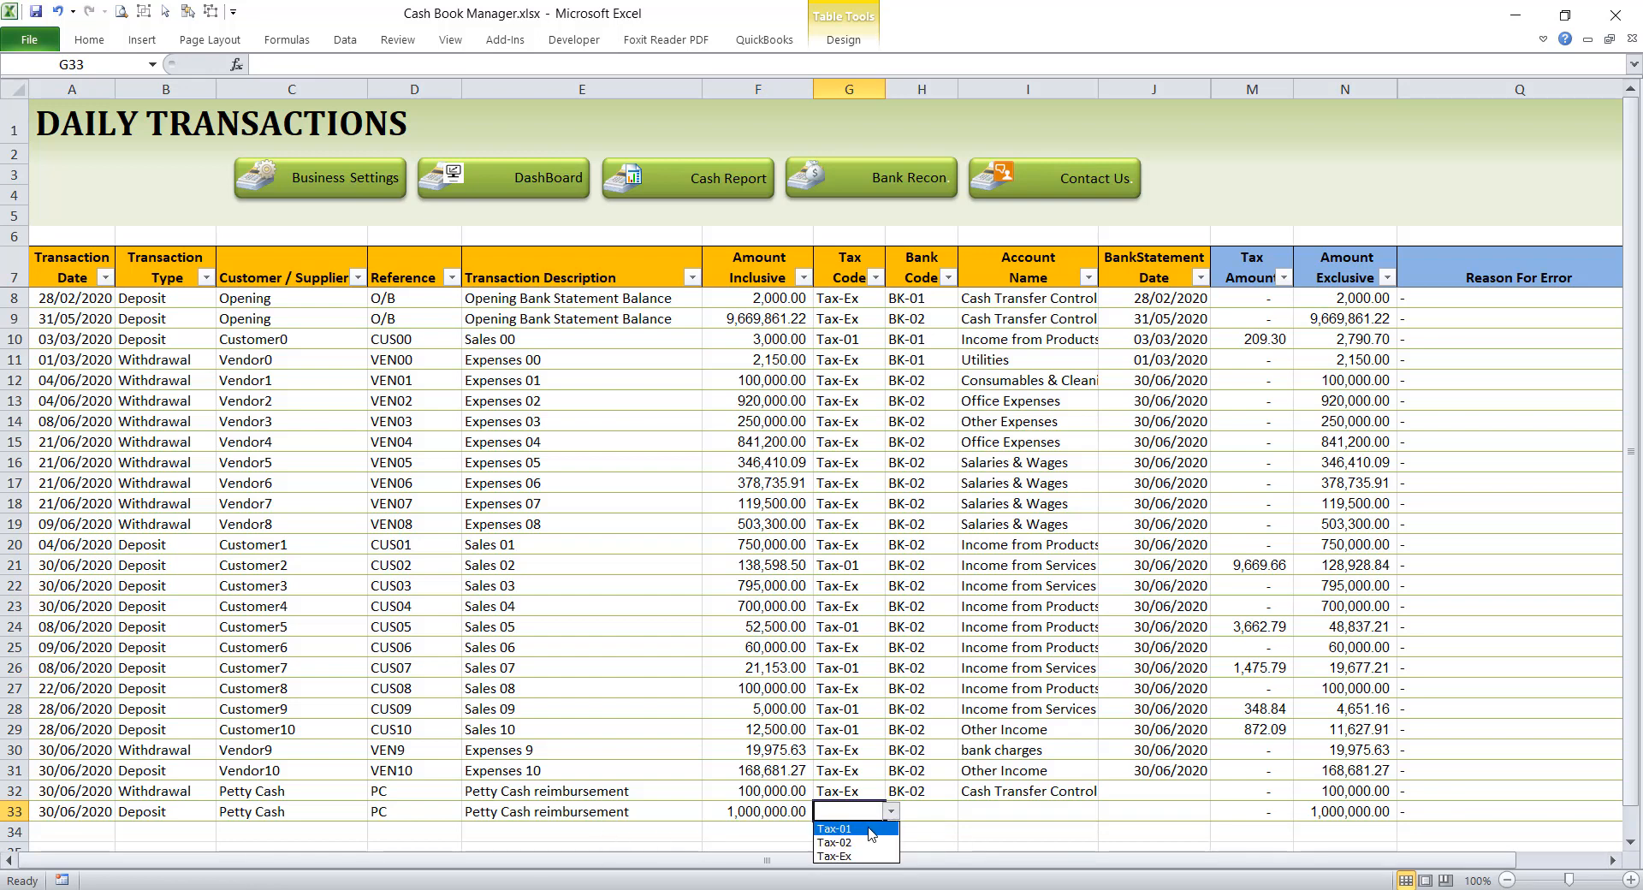
pyautogui.click(835, 856)
pyautogui.click(933, 809)
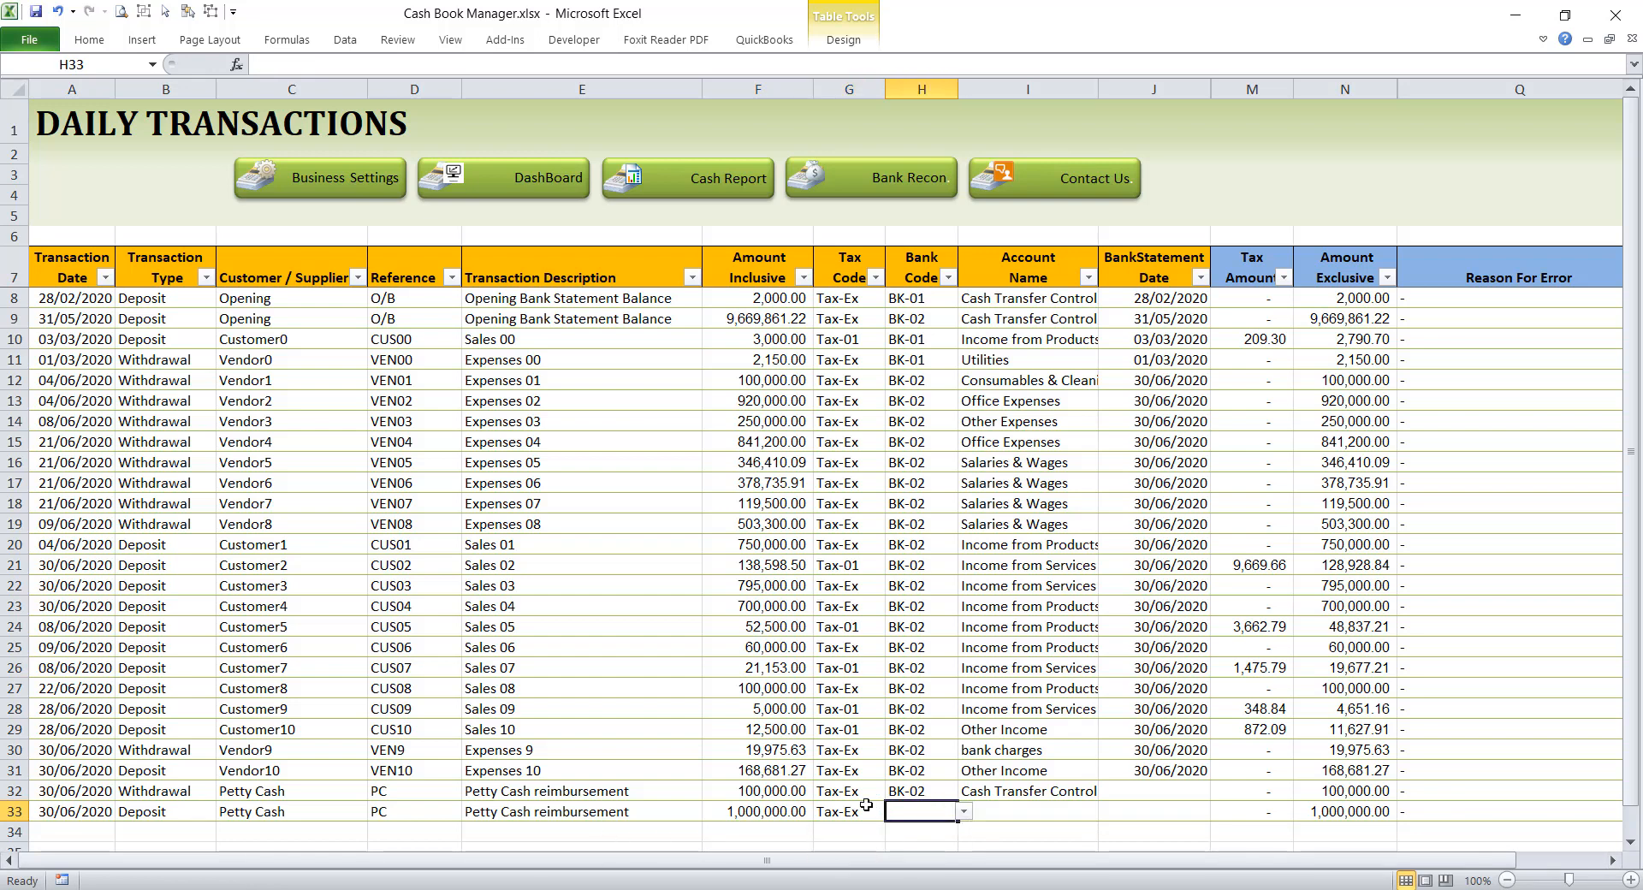
pyautogui.click(965, 815)
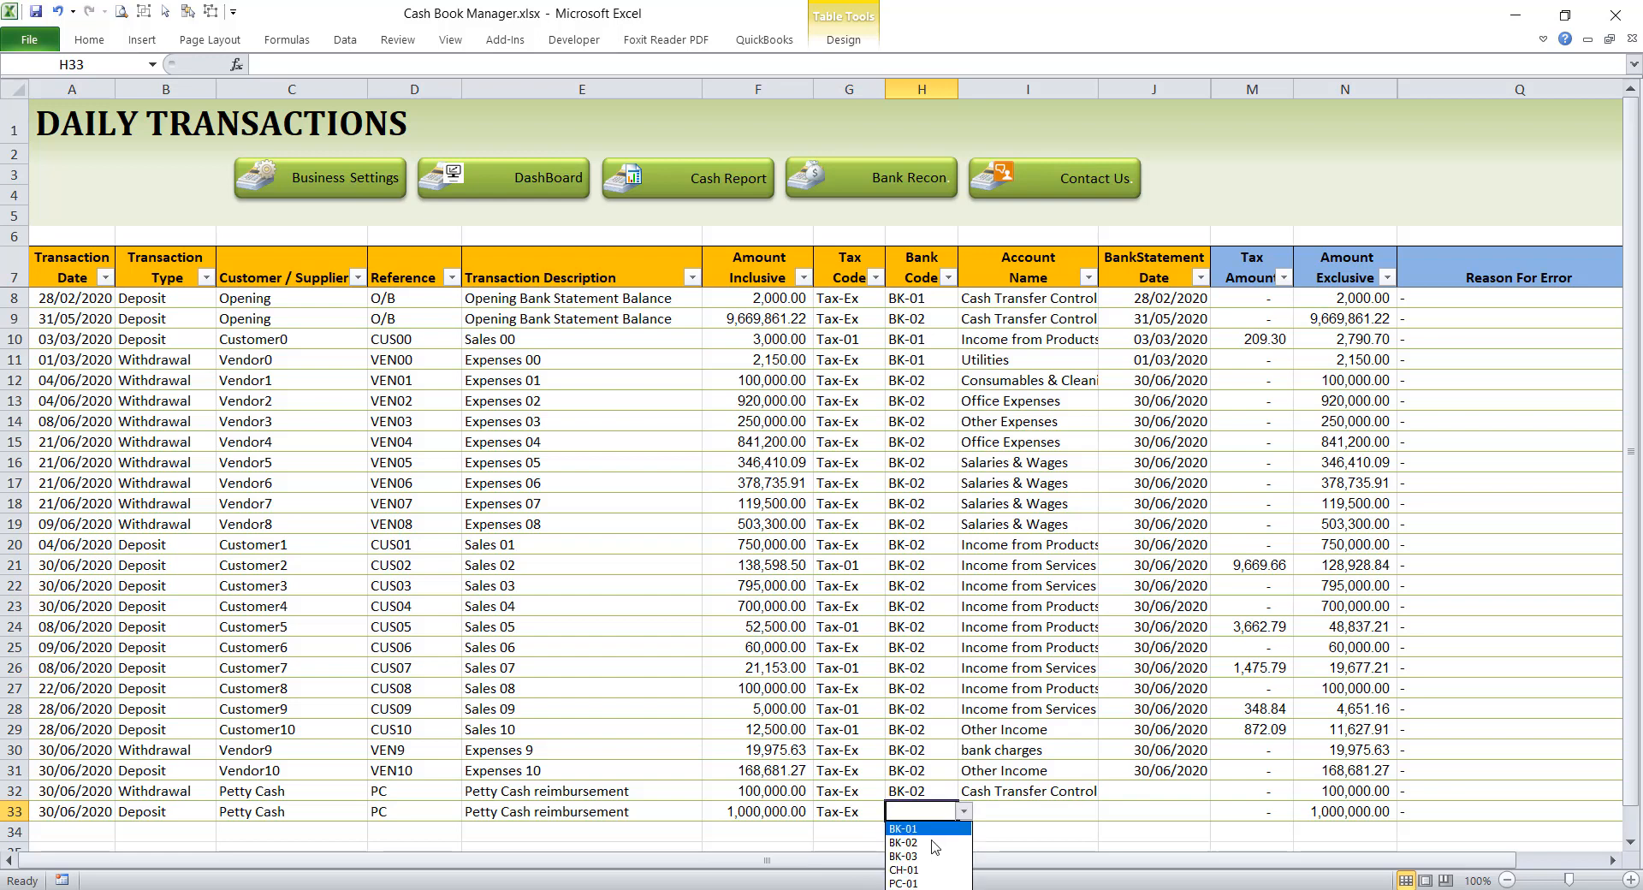
pyautogui.click(911, 883)
# Step: Assign the row 33 deposit to the Cash Transfer Control account
pyautogui.click(977, 815)
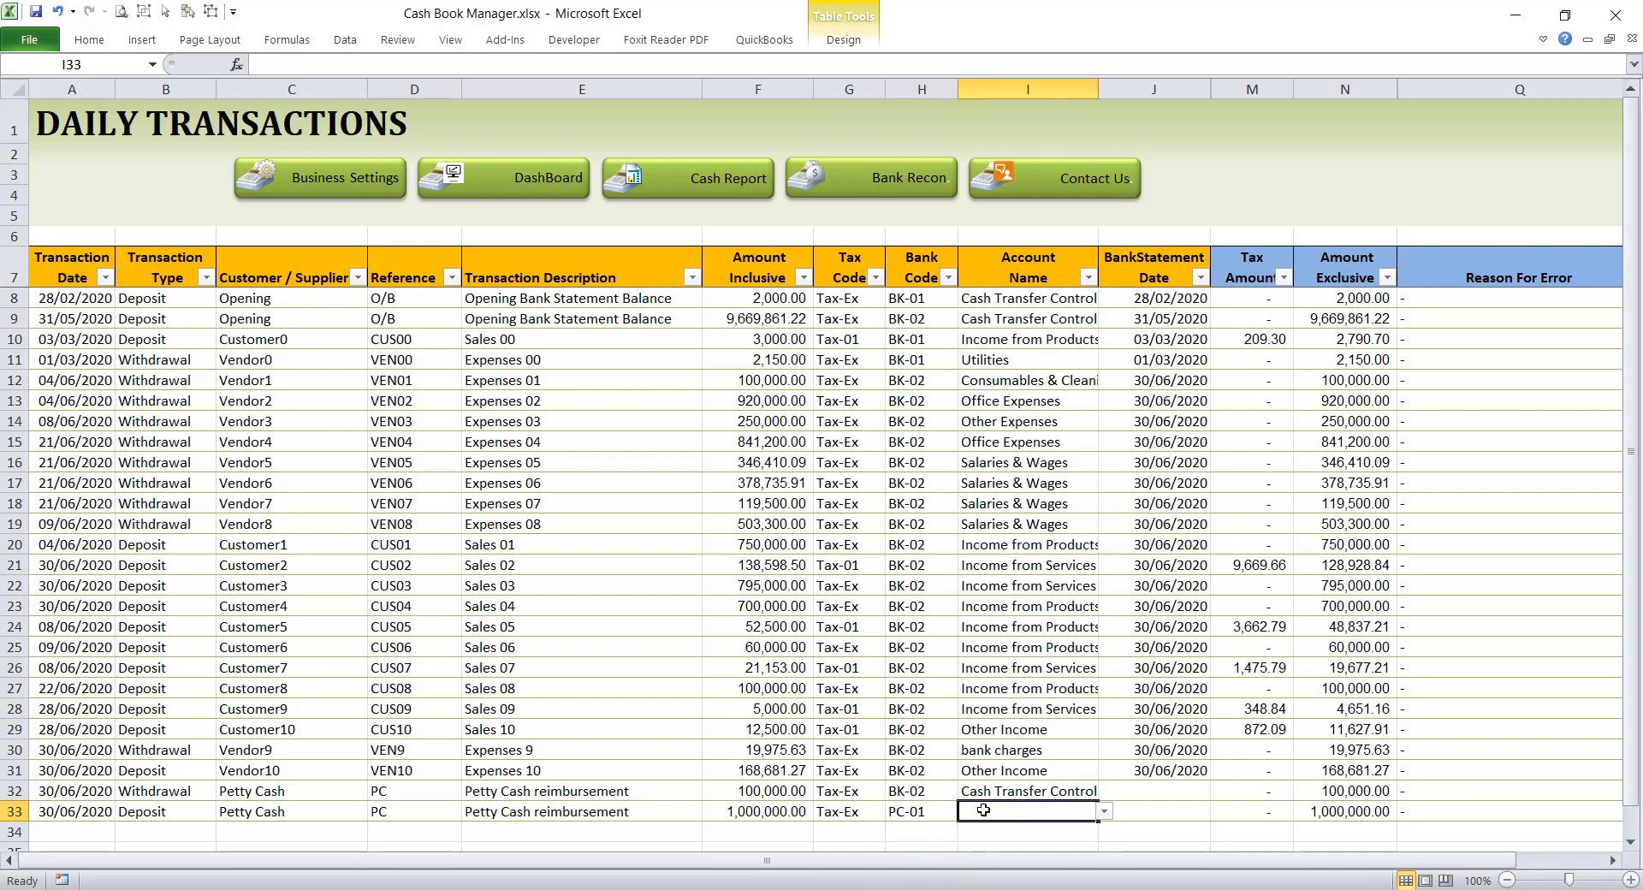
pyautogui.click(1104, 813)
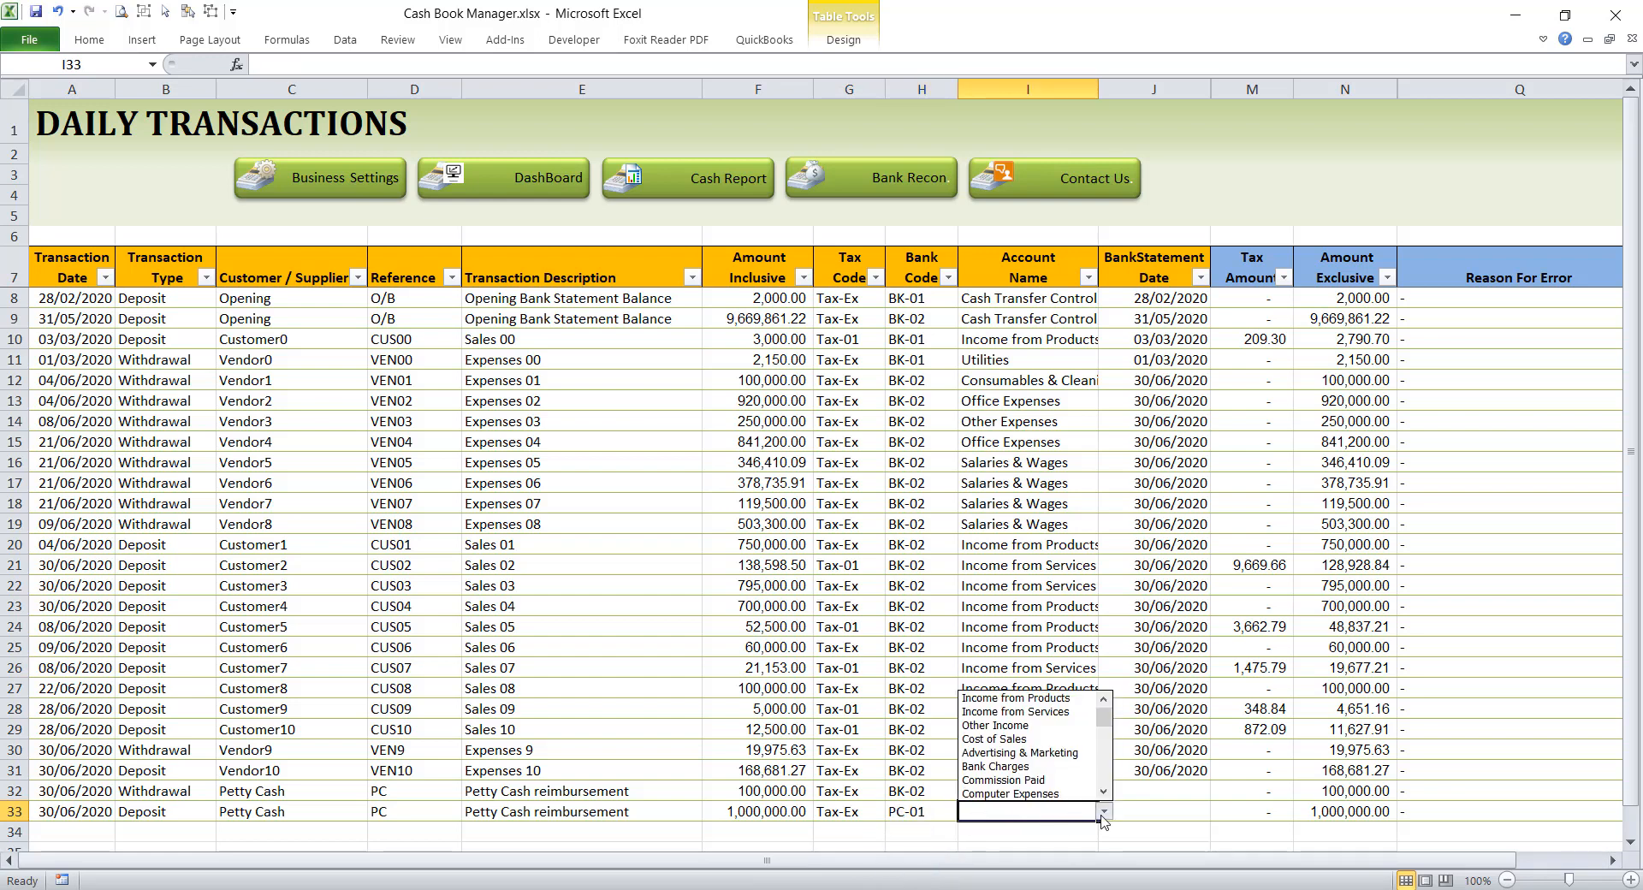
pyautogui.scroll(-5, 1106, 721)
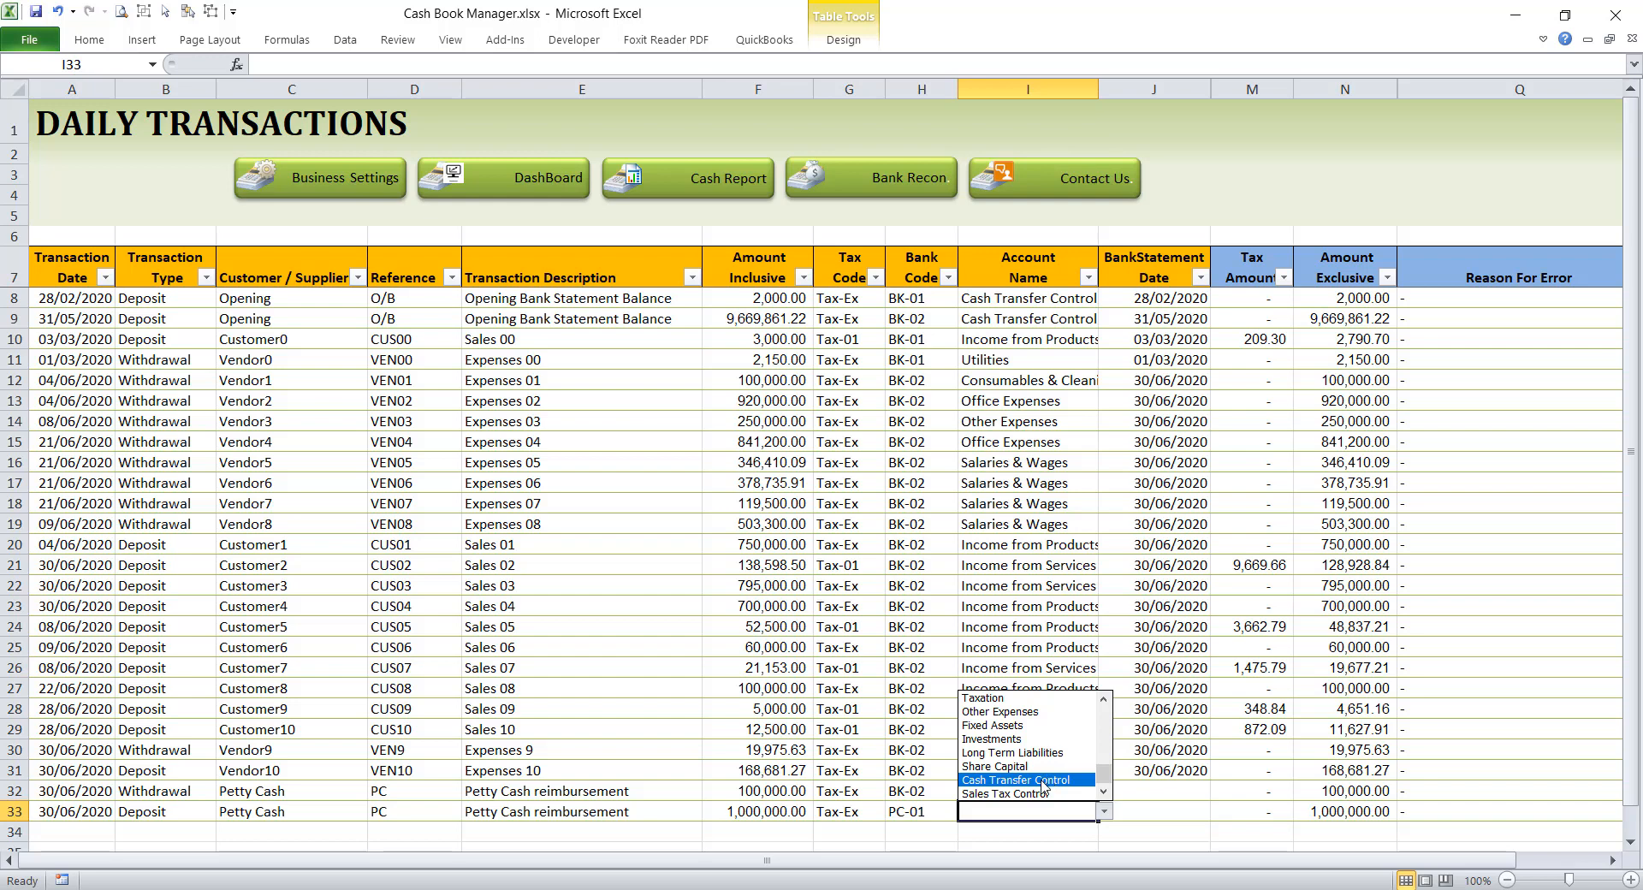
pyautogui.click(1049, 780)
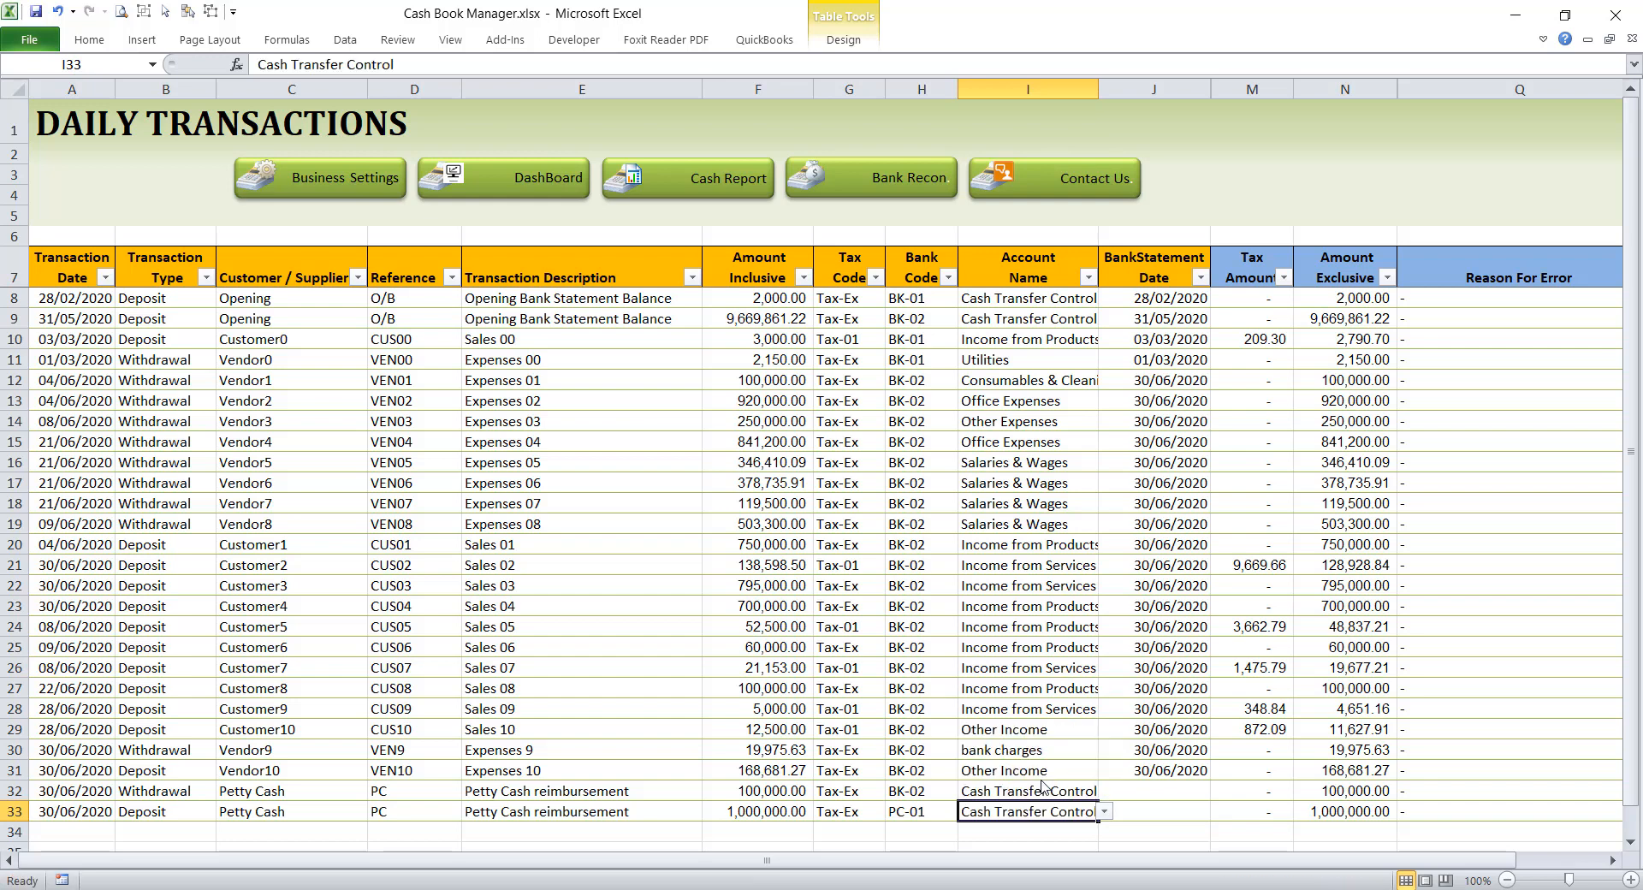
# Step: Enter 30/06/2020 as the bank statement date of the row 33 deposit
pyautogui.click(1142, 812)
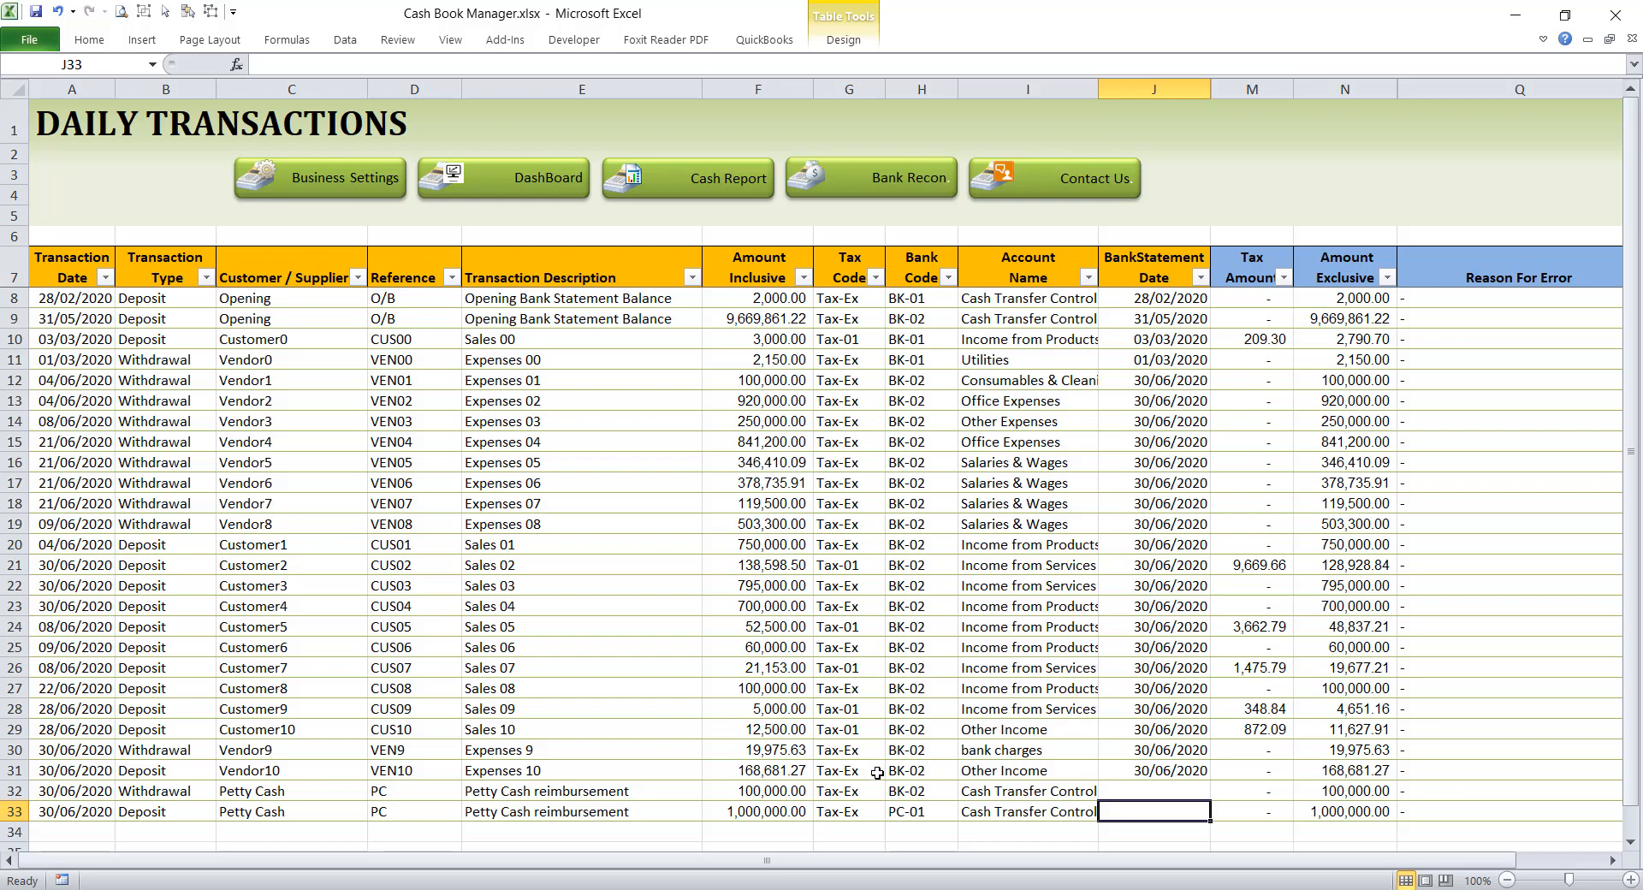
pyautogui.write('30')
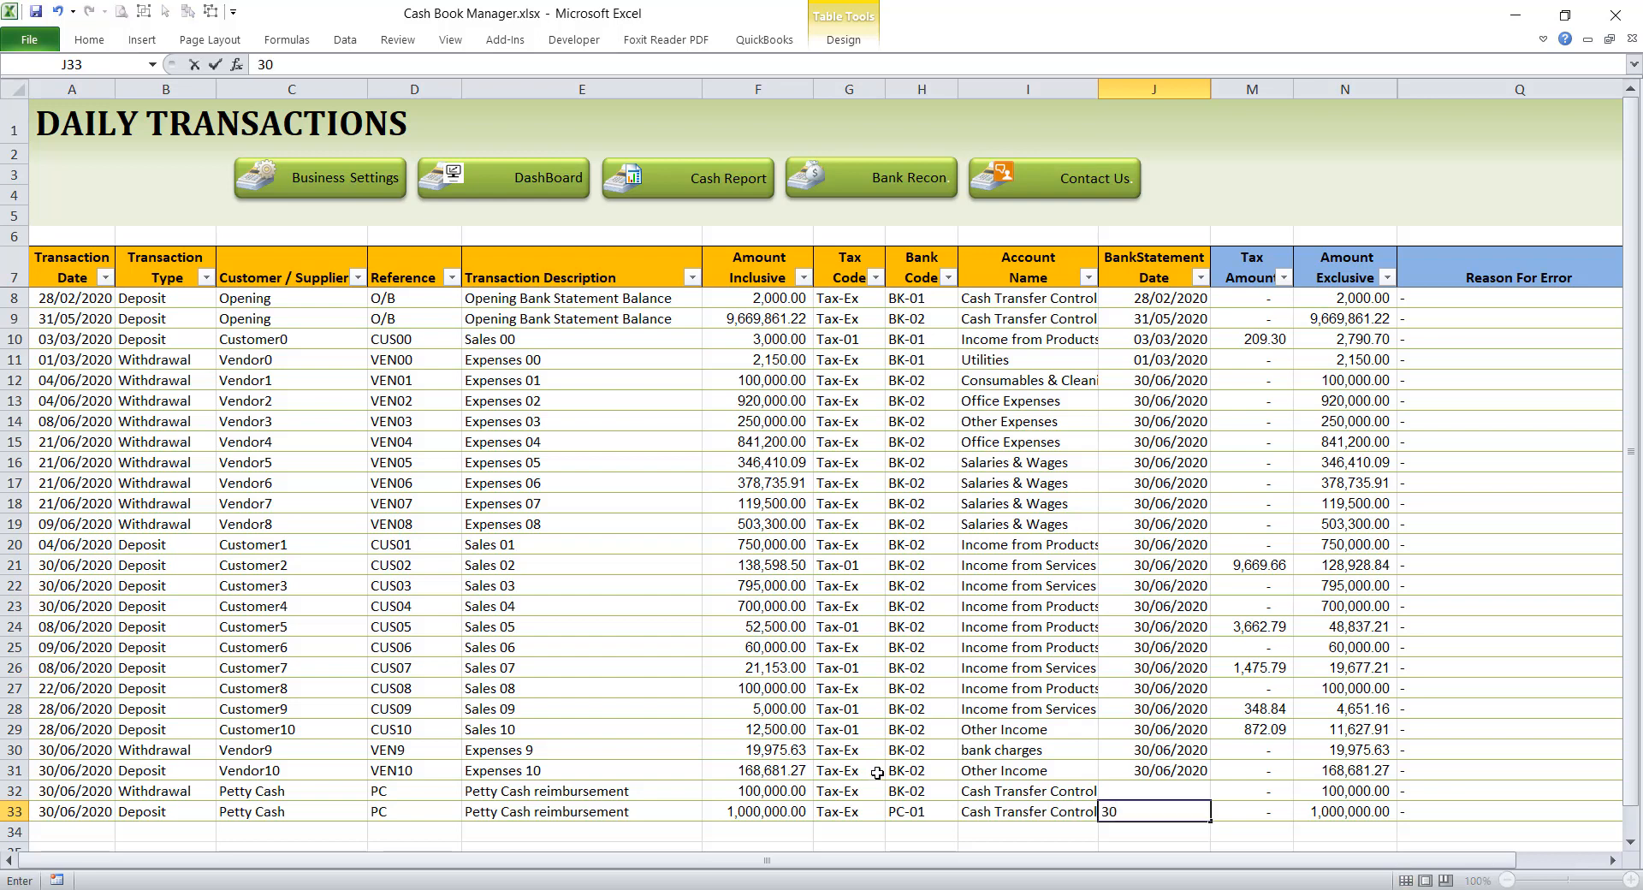
pyautogui.write('/06/')
pyautogui.write('2020')
pyautogui.press('Return')
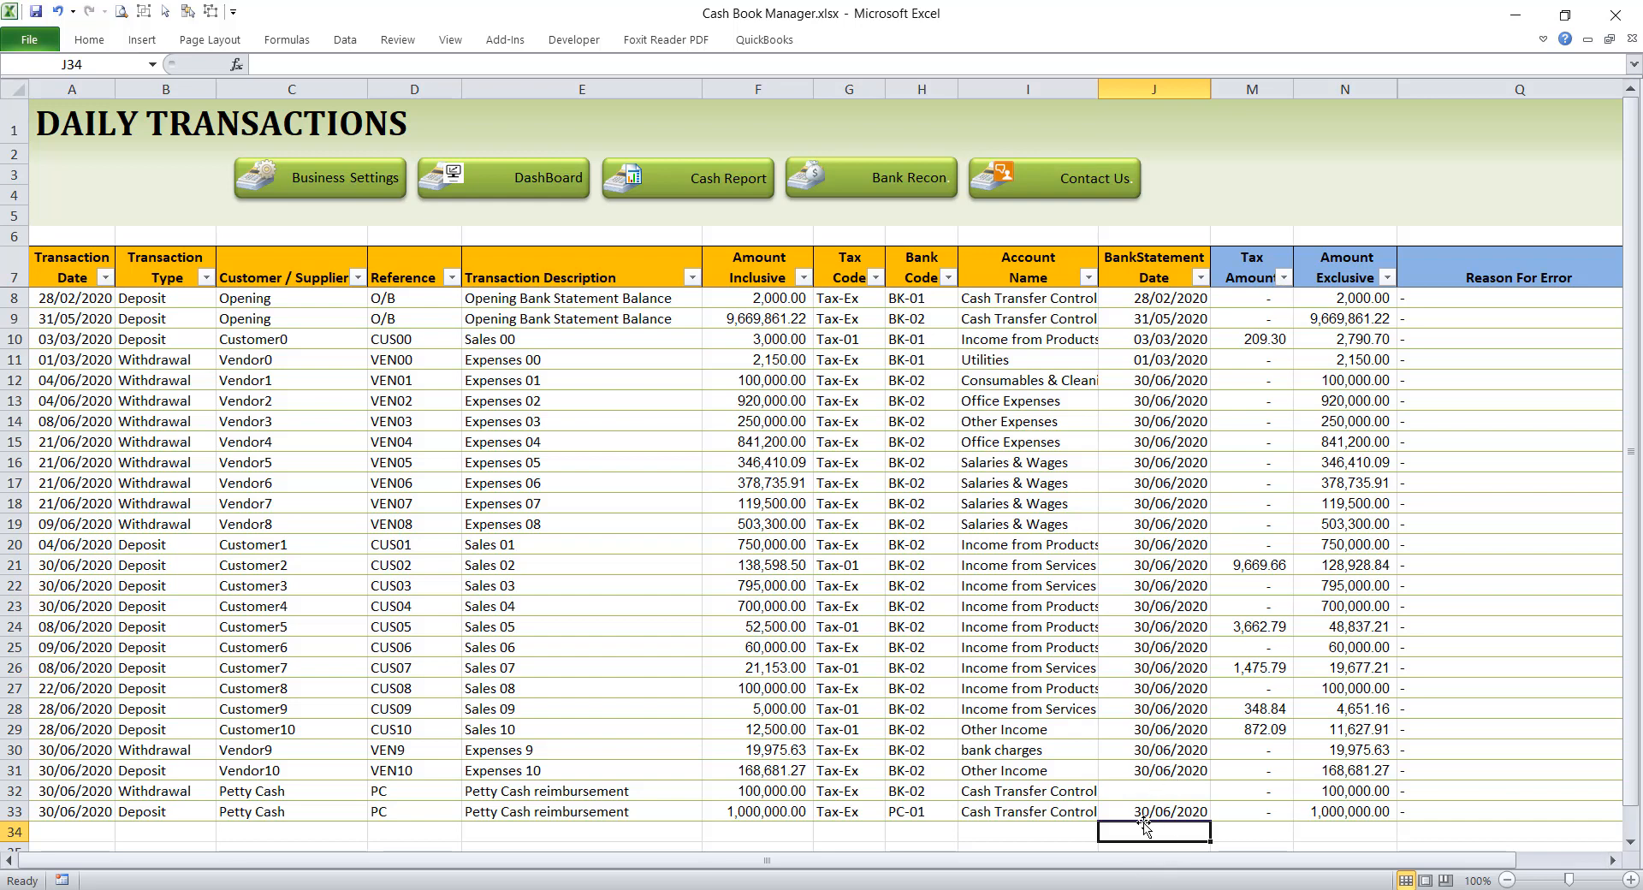
pyautogui.click(1169, 788)
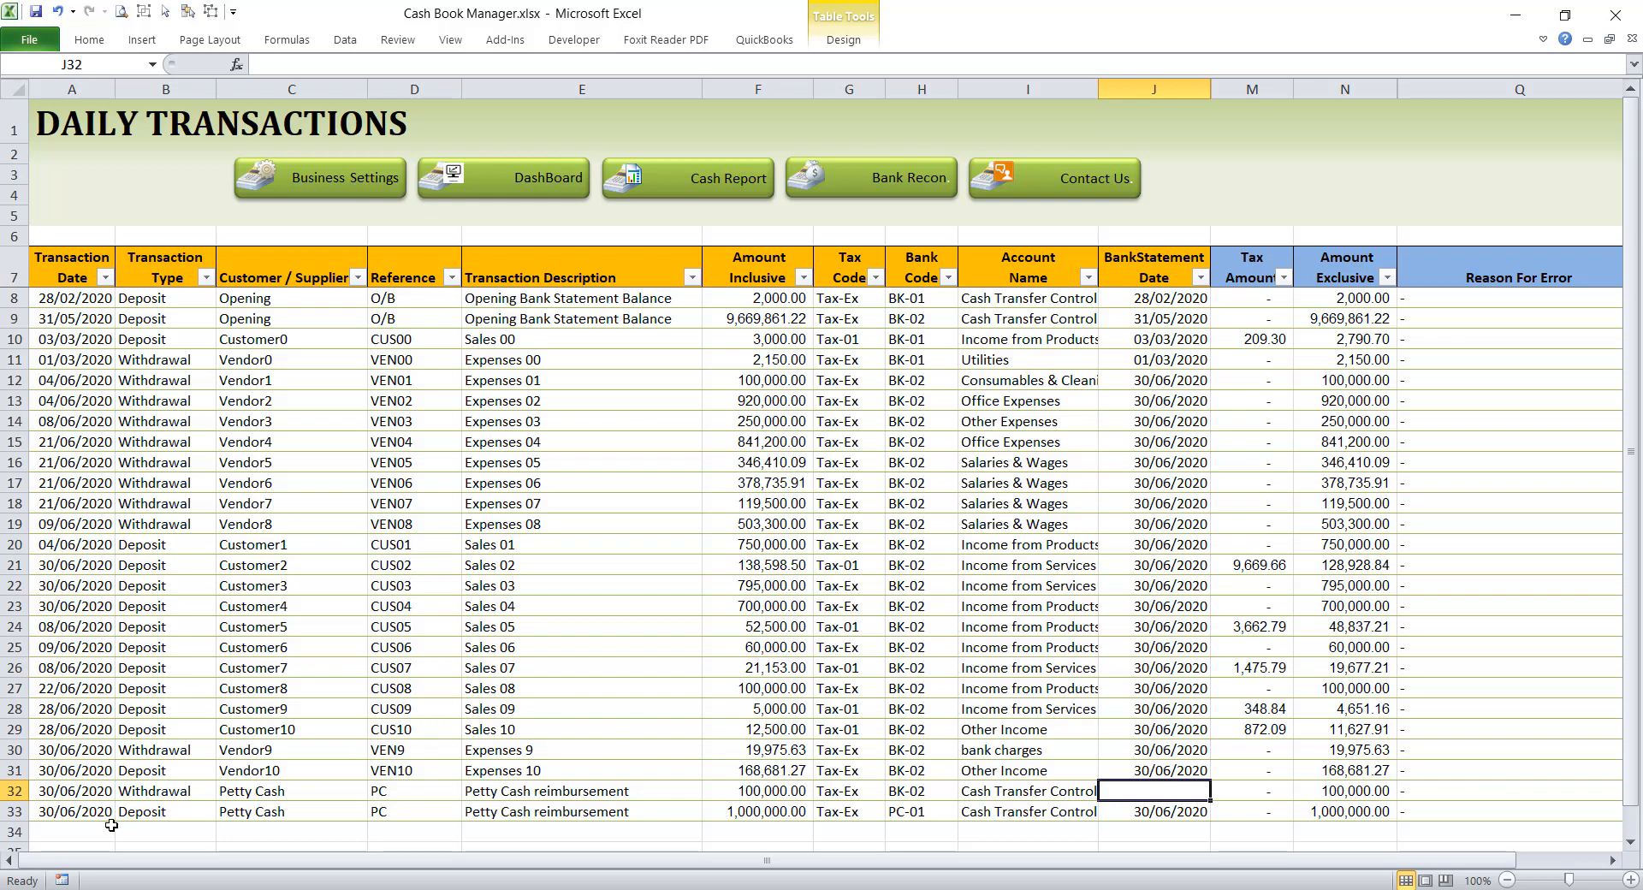
pyautogui.scroll(-4, 111, 825)
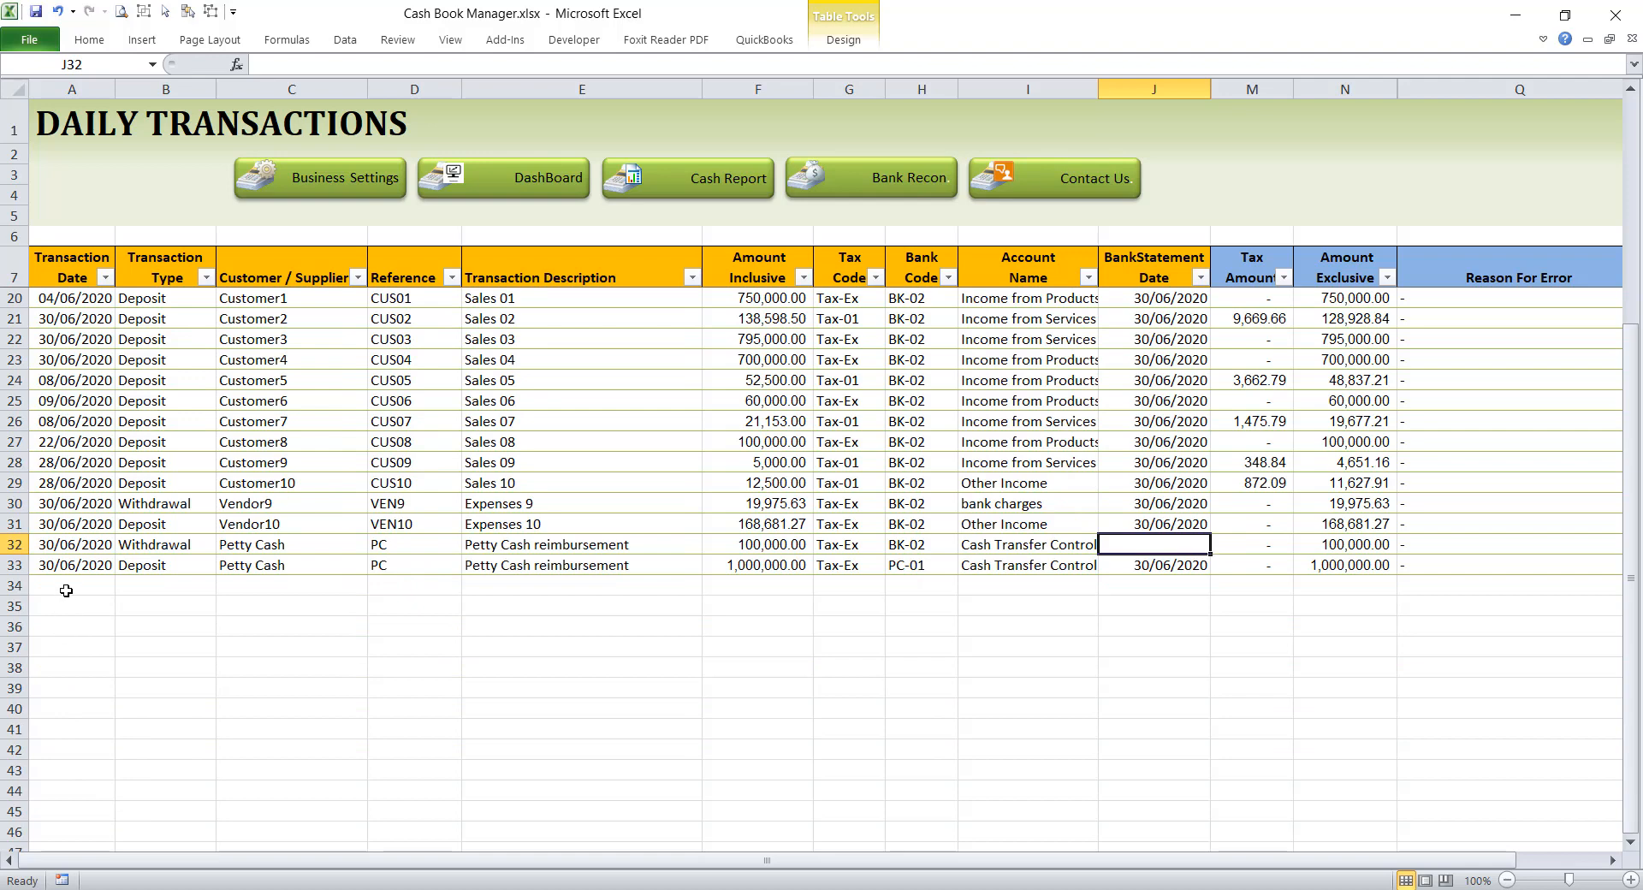
pyautogui.click(66, 591)
pyautogui.scroll(3, 560, 479)
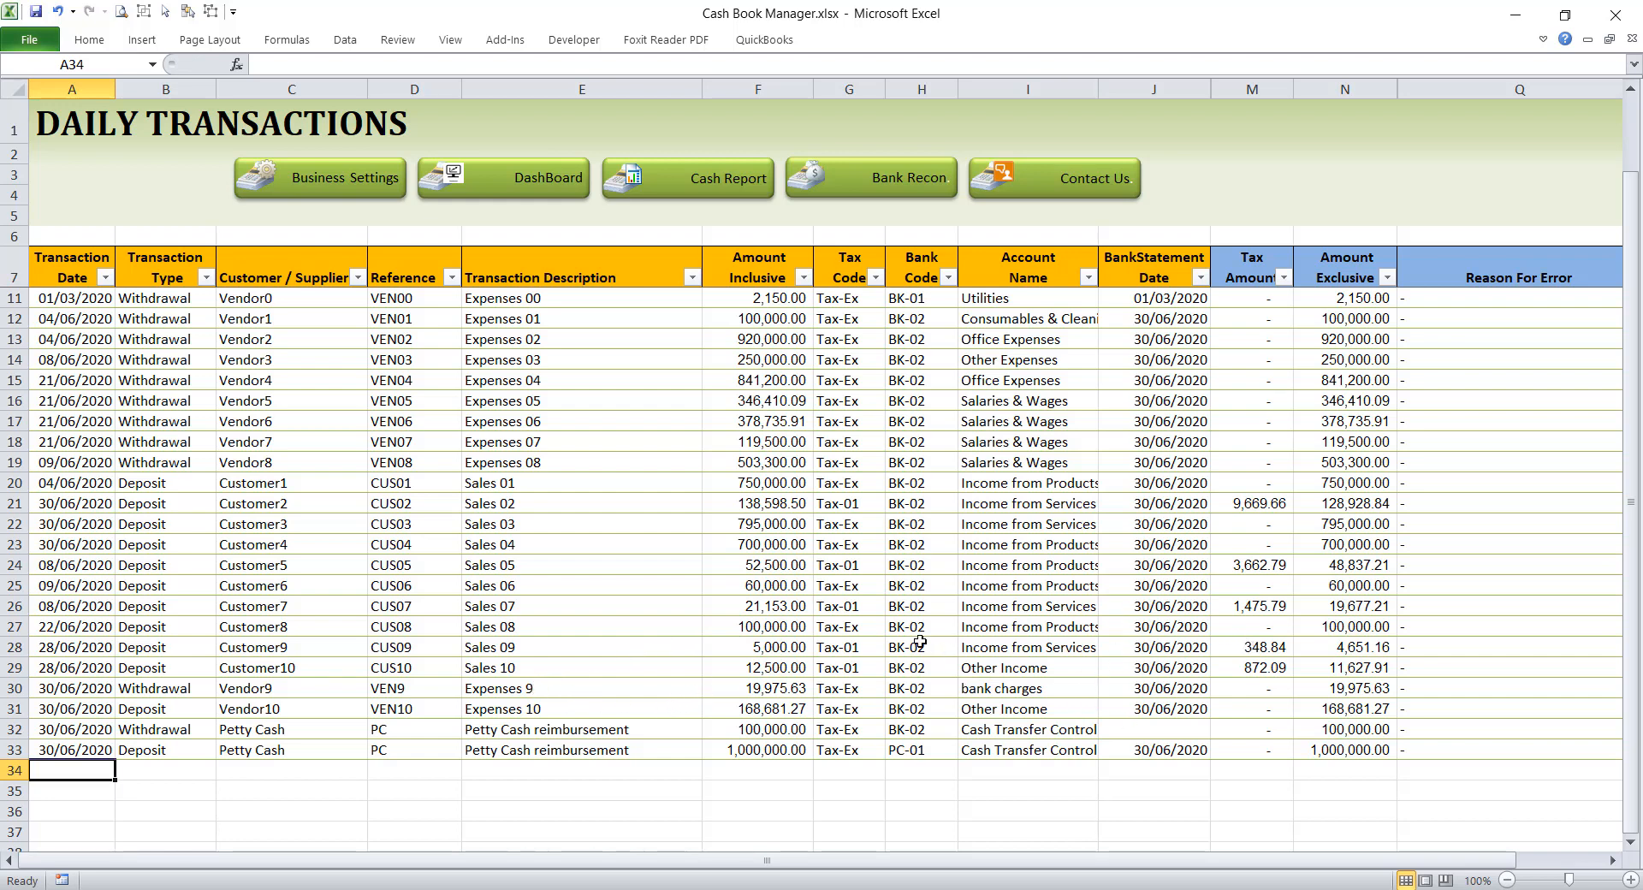
# Step: Open the dashboard, switch its bank code to BK-01, and select the Sales Tax Control amount
pyautogui.click(517, 178)
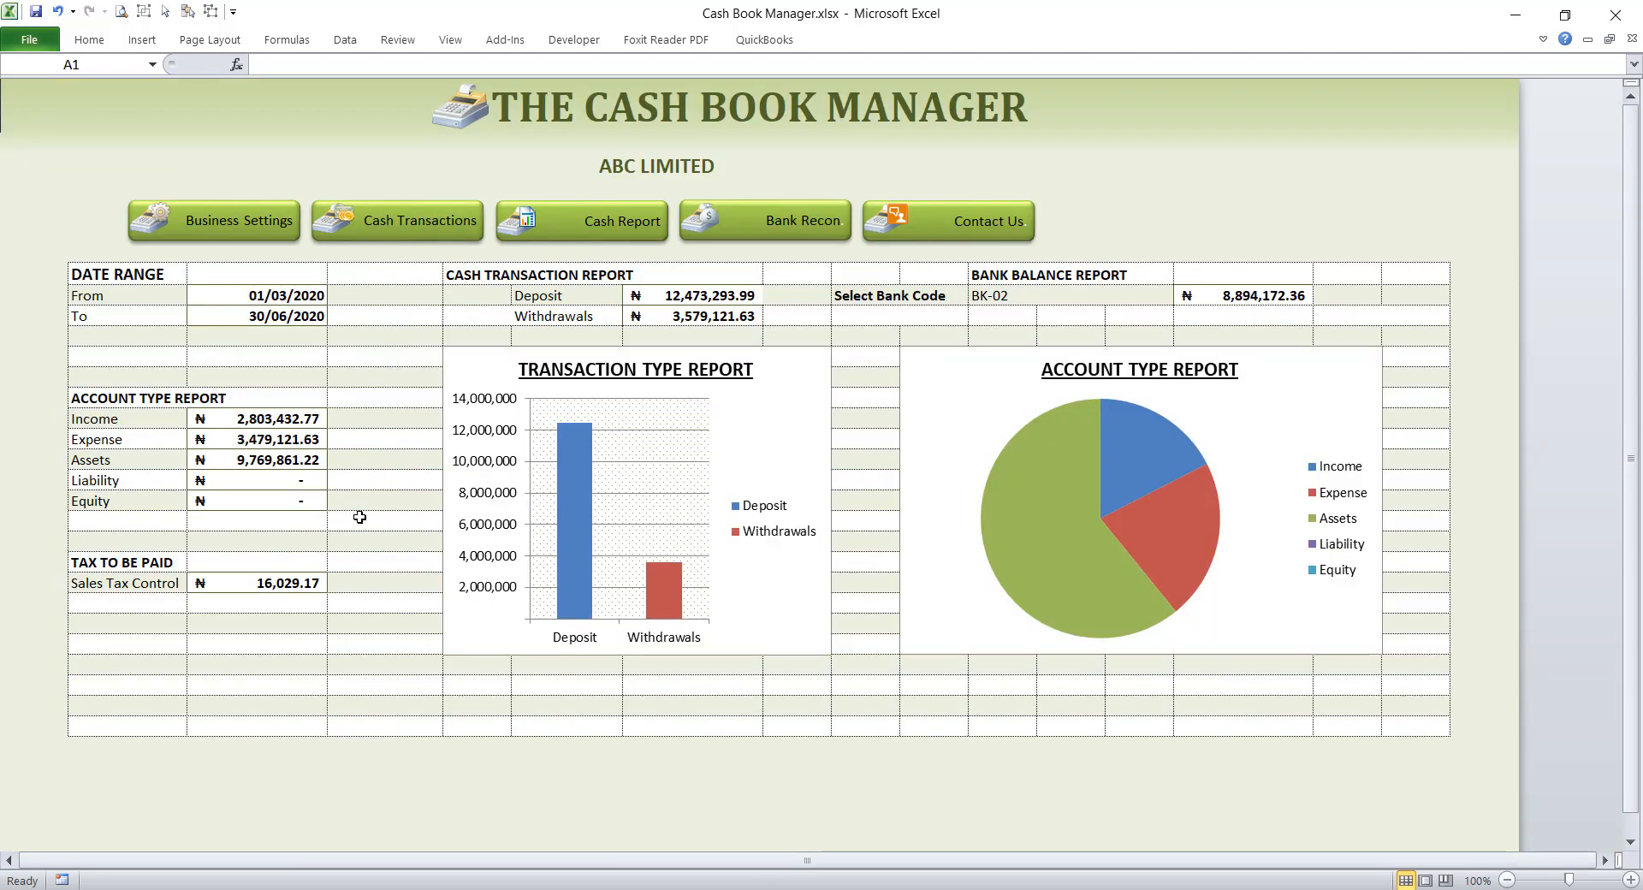
pyautogui.click(1081, 294)
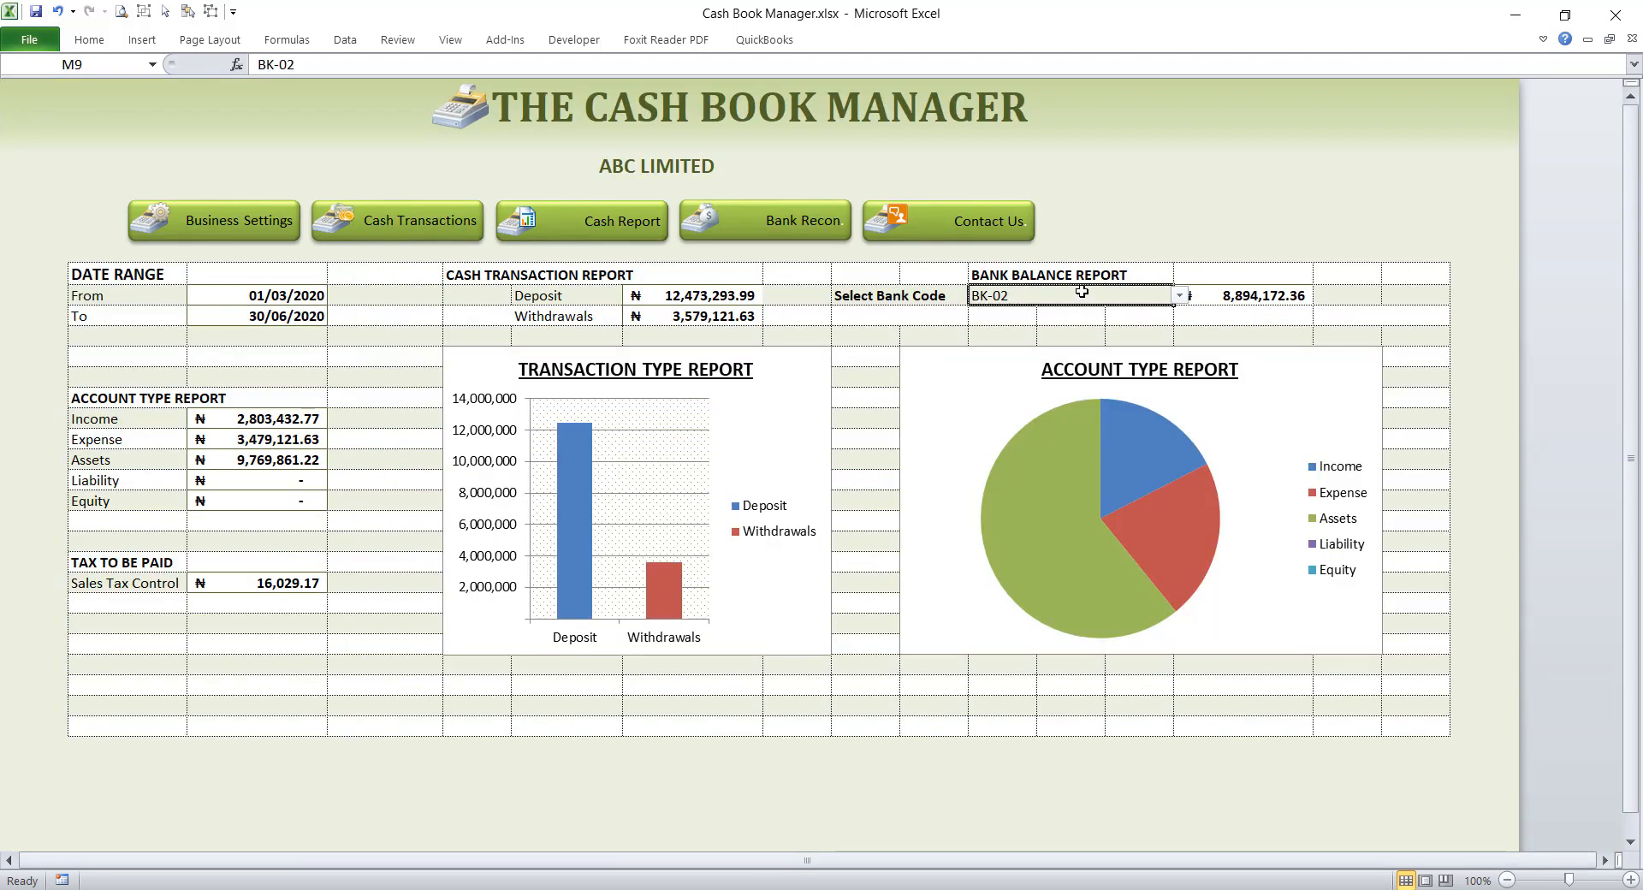
pyautogui.click(1180, 296)
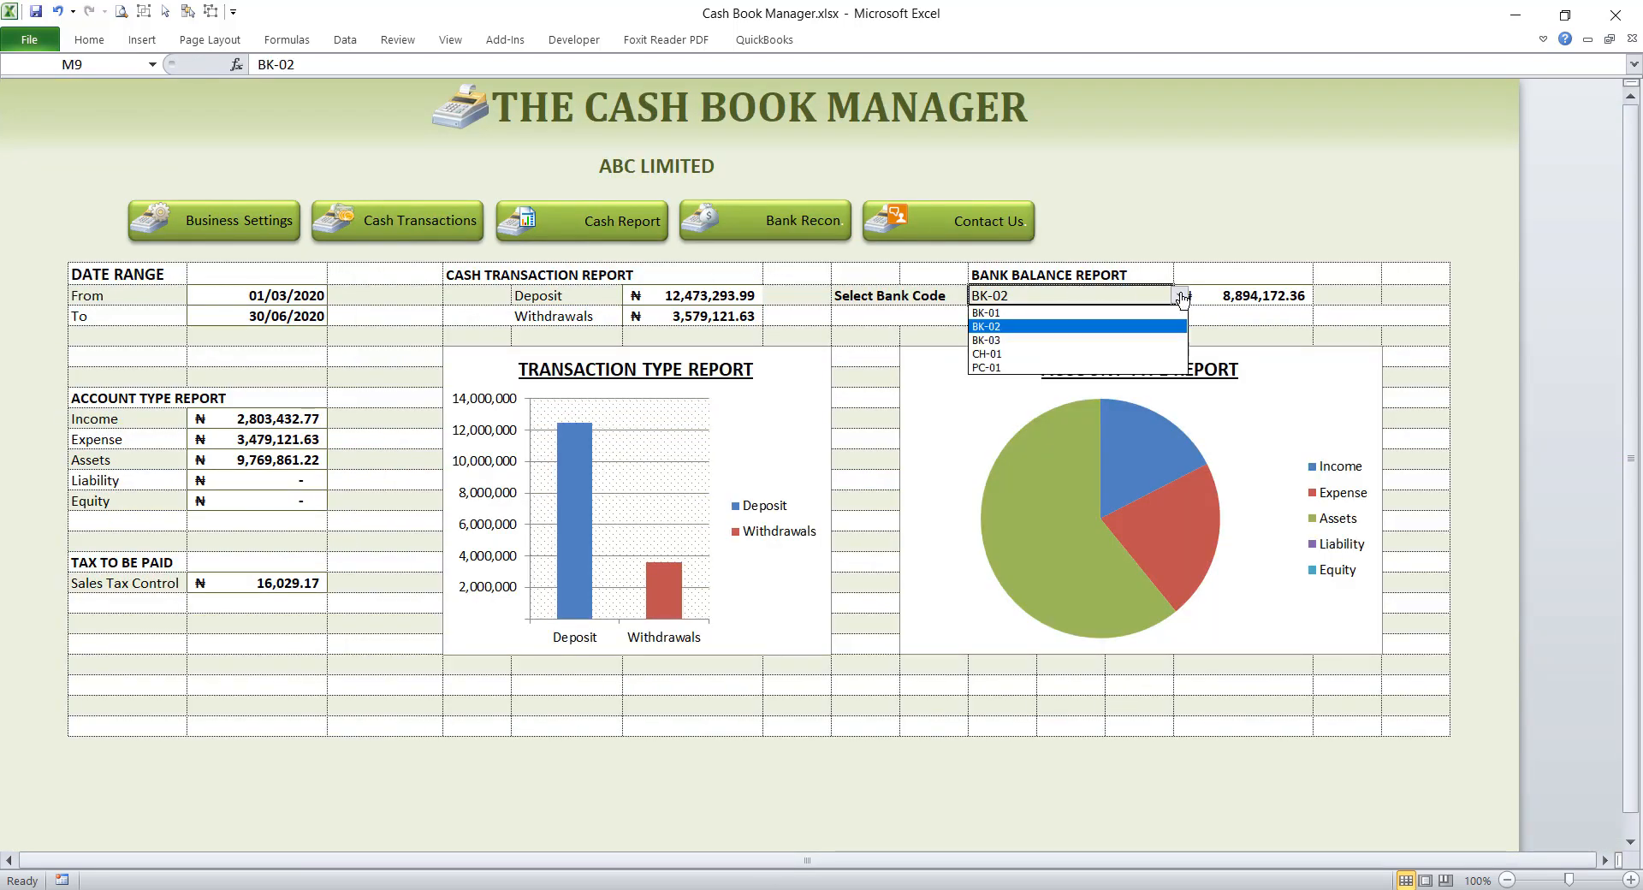
pyautogui.click(1090, 313)
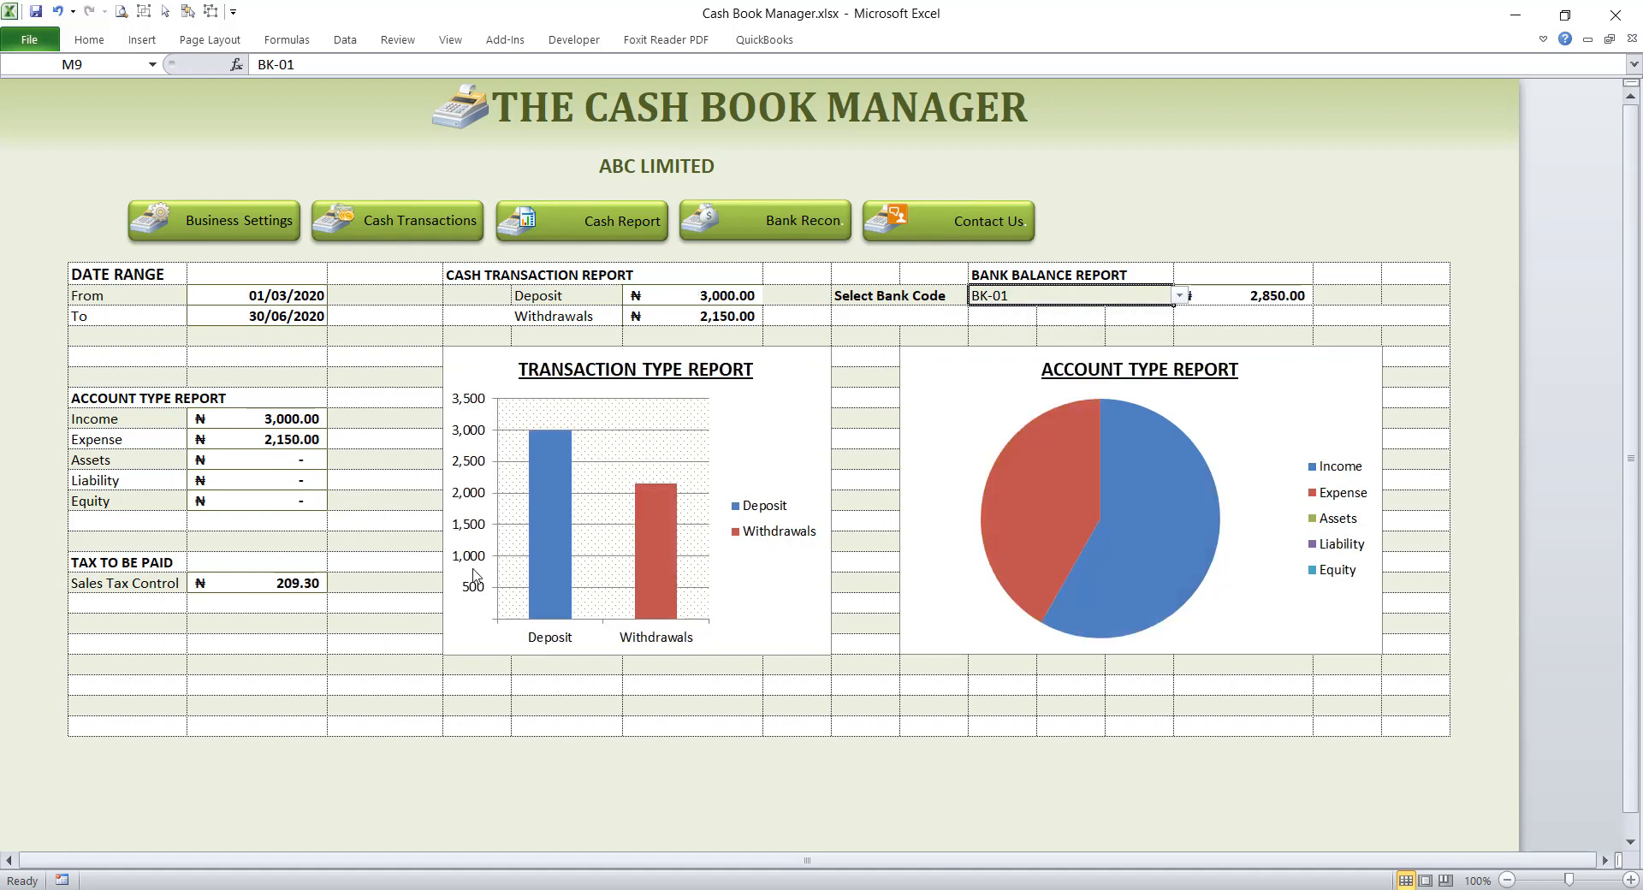
pyautogui.click(275, 582)
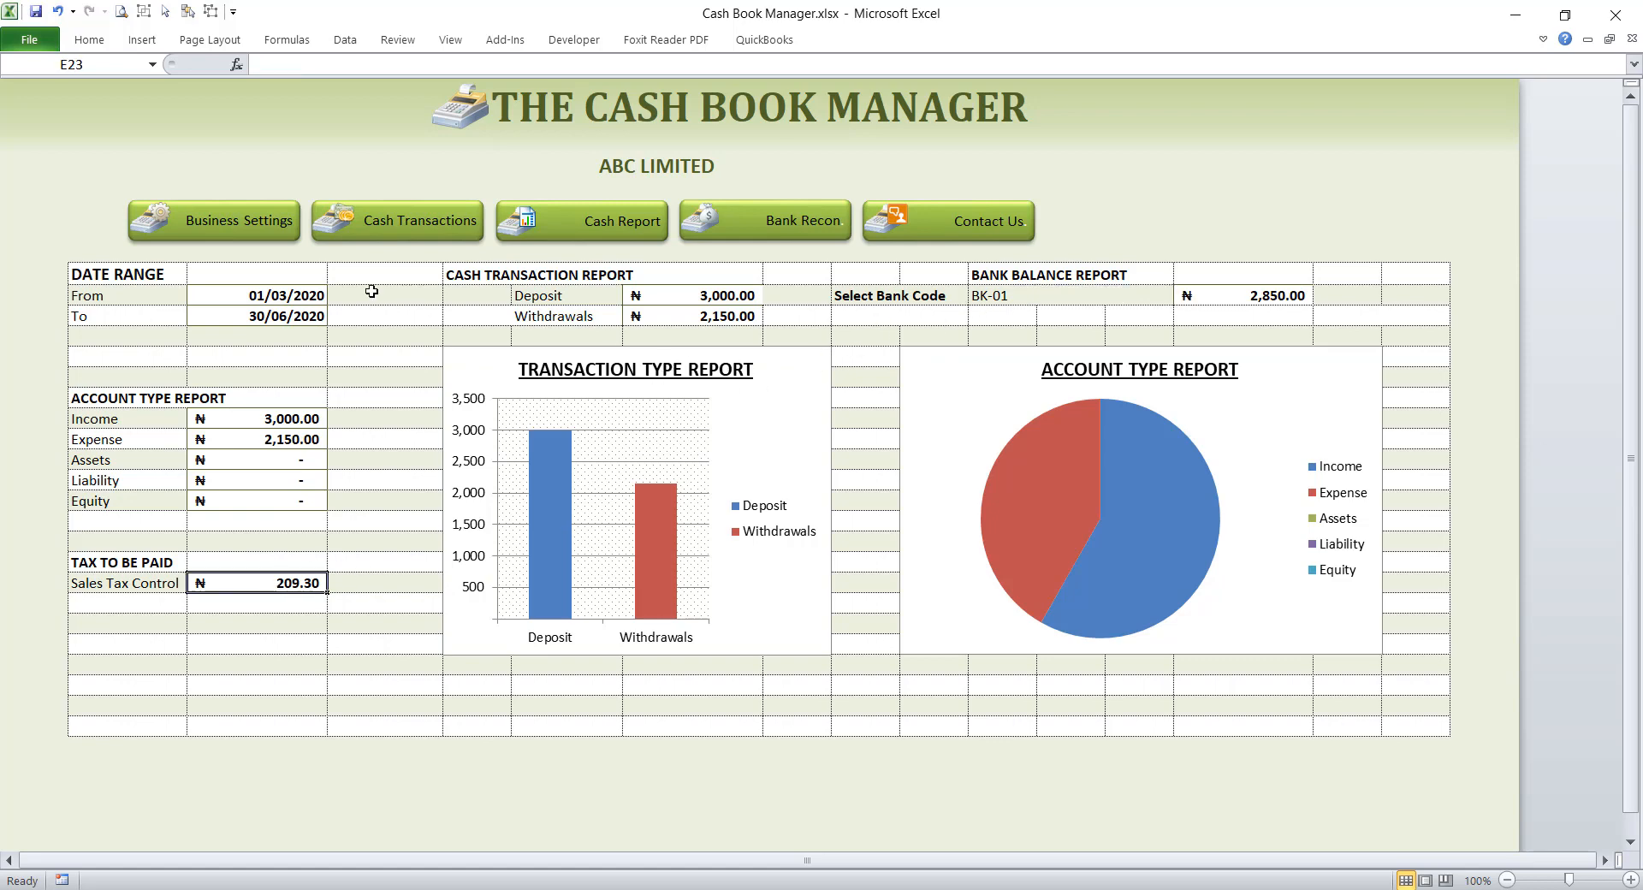
# Step: Return to the Daily Transactions sheet and start row 34 with the date 30/06/2020 and type Withdrawal
pyautogui.click(459, 226)
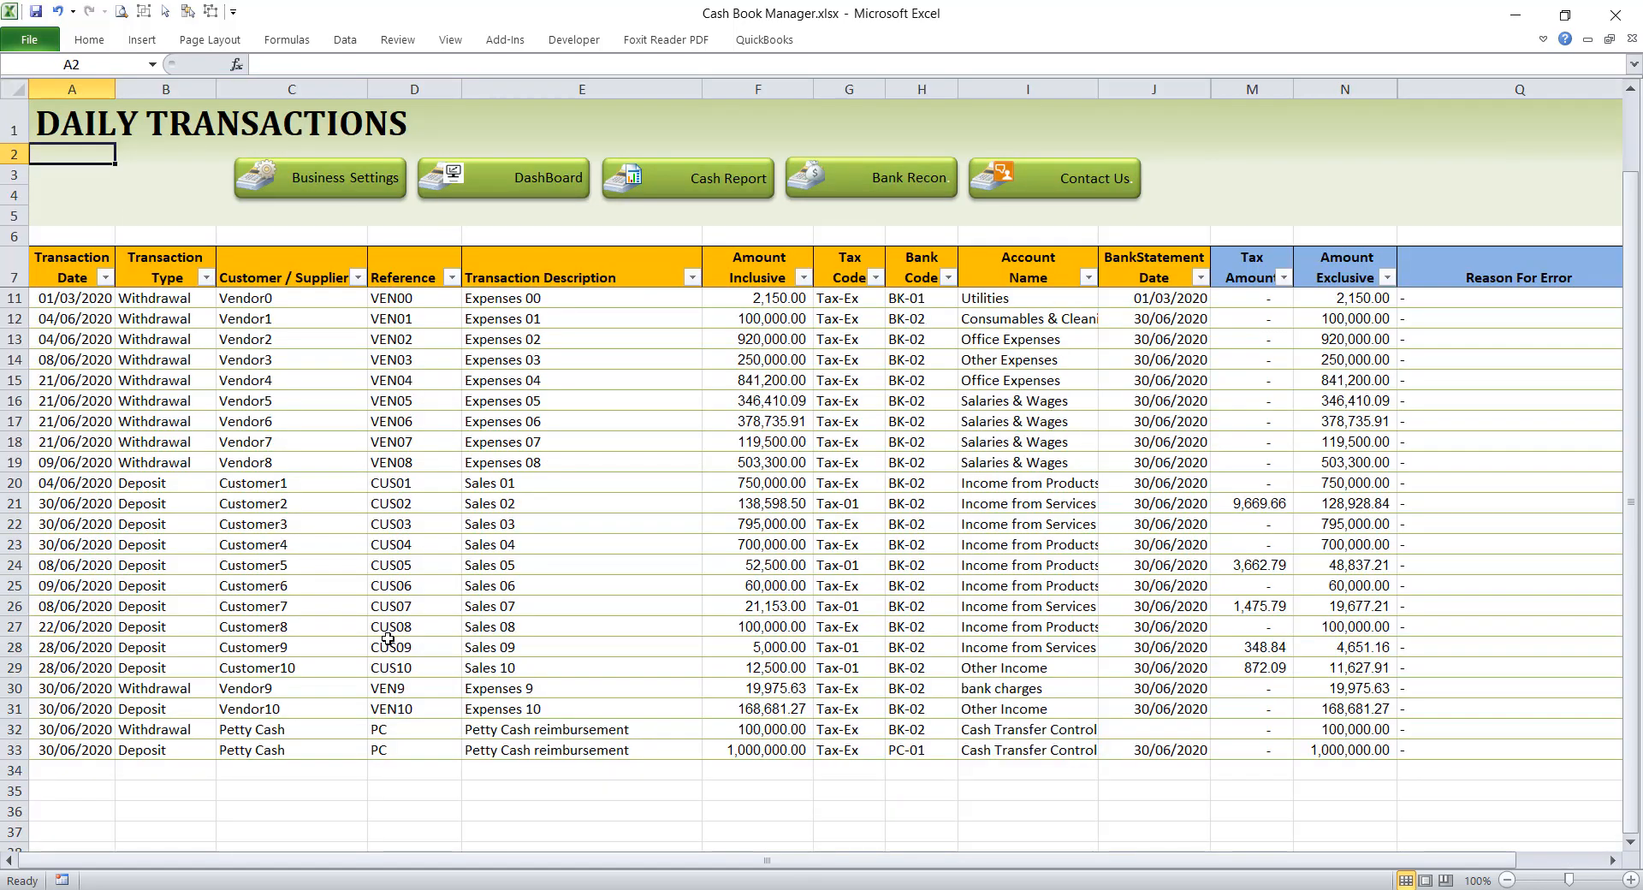
pyautogui.click(109, 766)
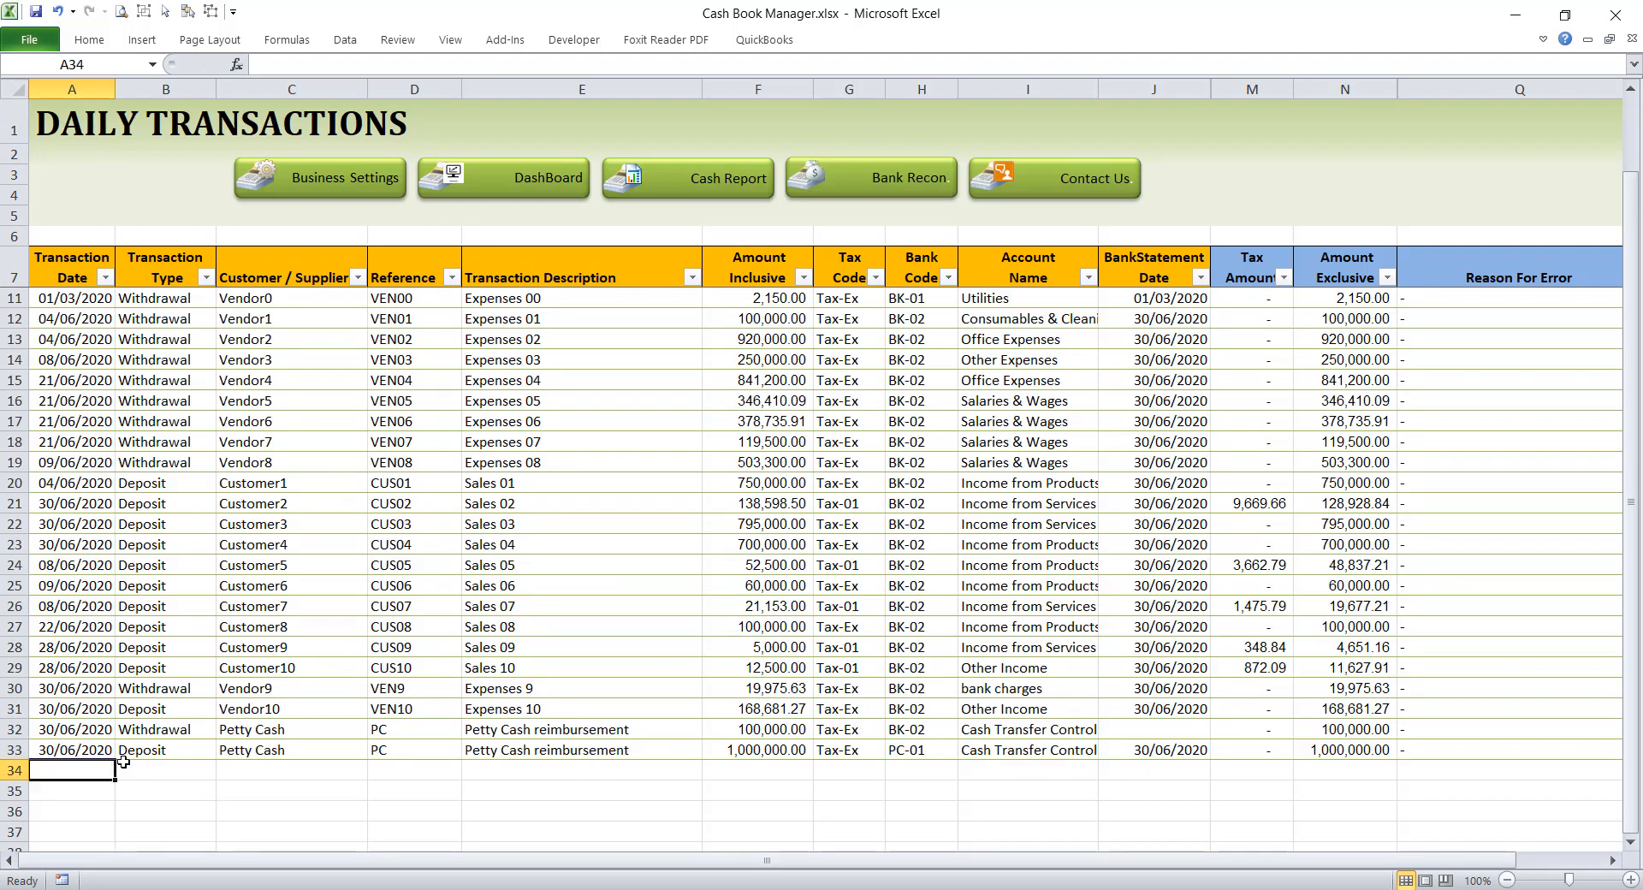
pyautogui.write('30/')
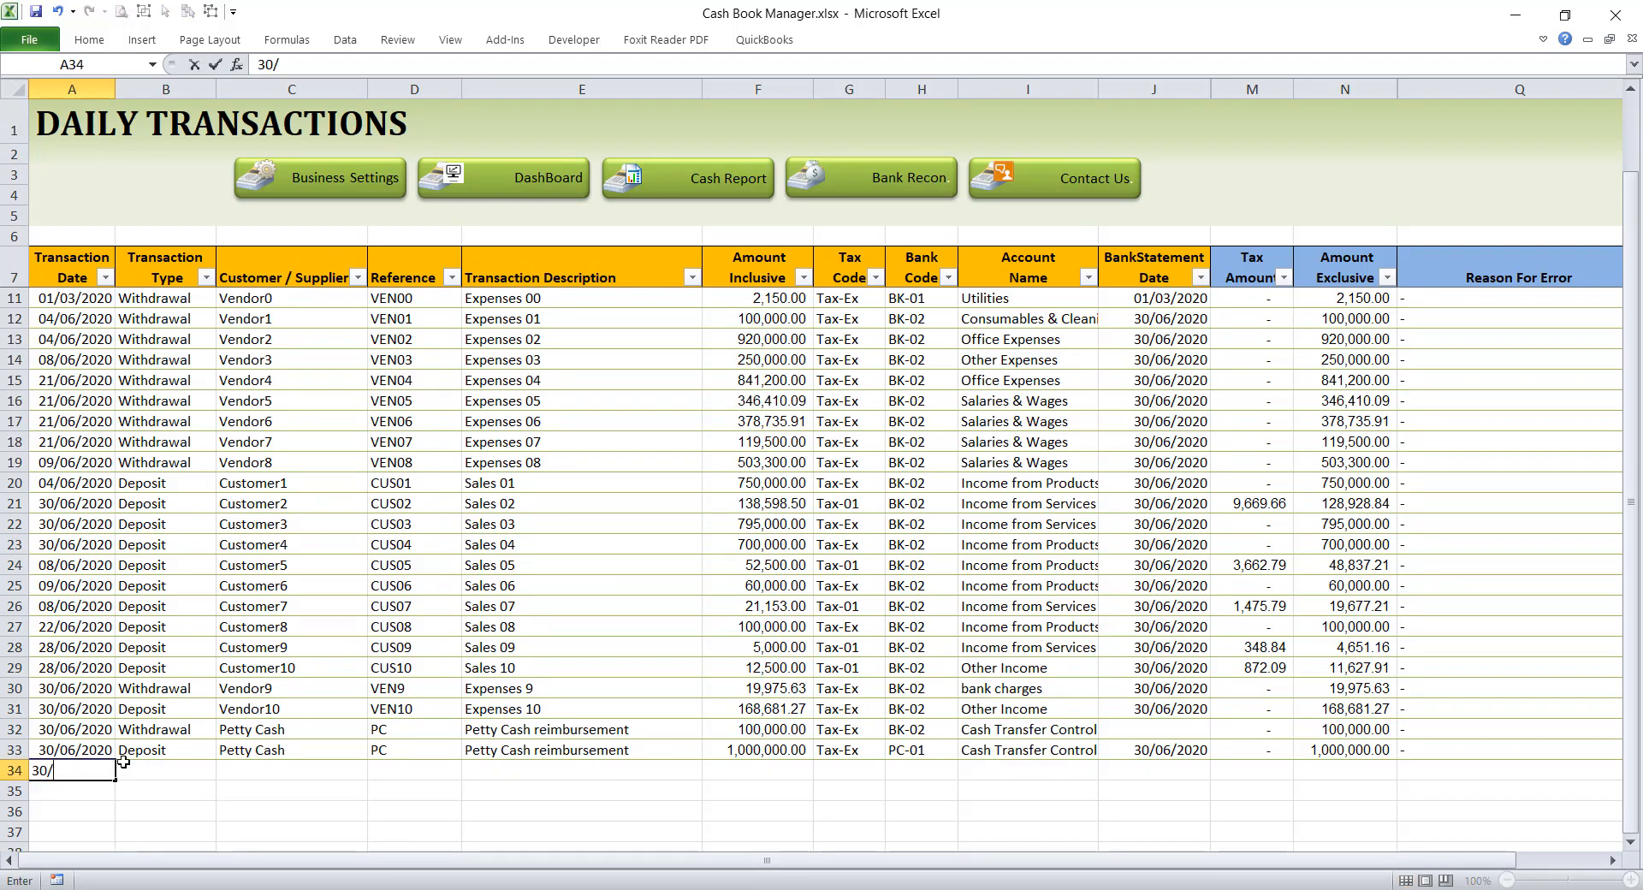
pyautogui.write('06/2020')
pyautogui.press('Tab')
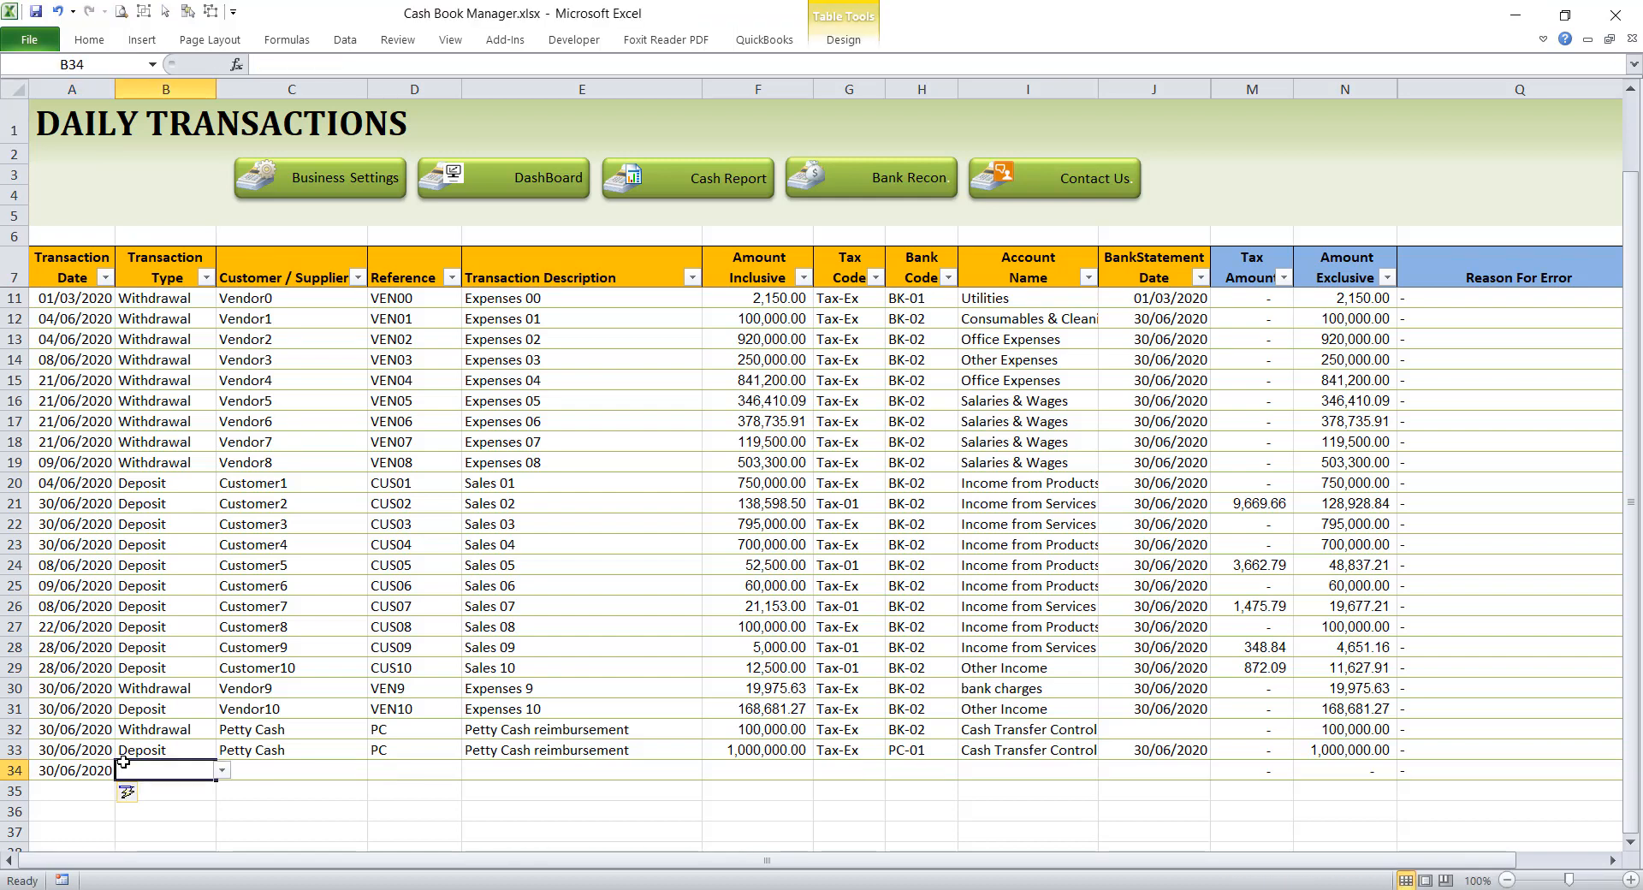
pyautogui.write('w')
pyautogui.press('Tab')
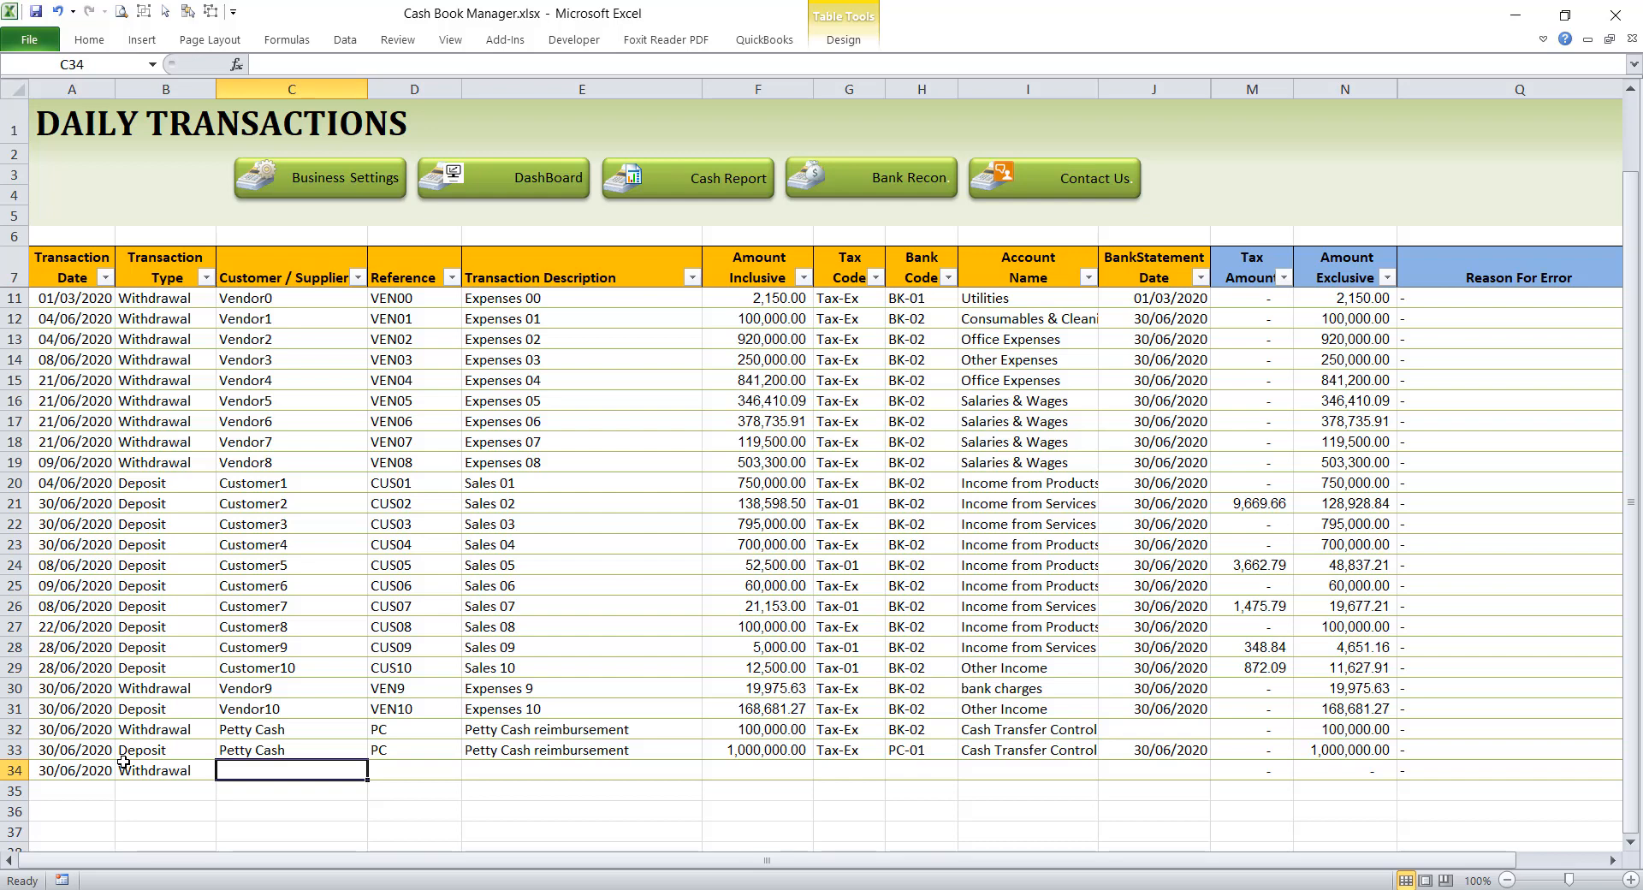
# Step: Enter FIRS as the customer/supplier for the row 34 withdrawal
pyautogui.write('Sa')
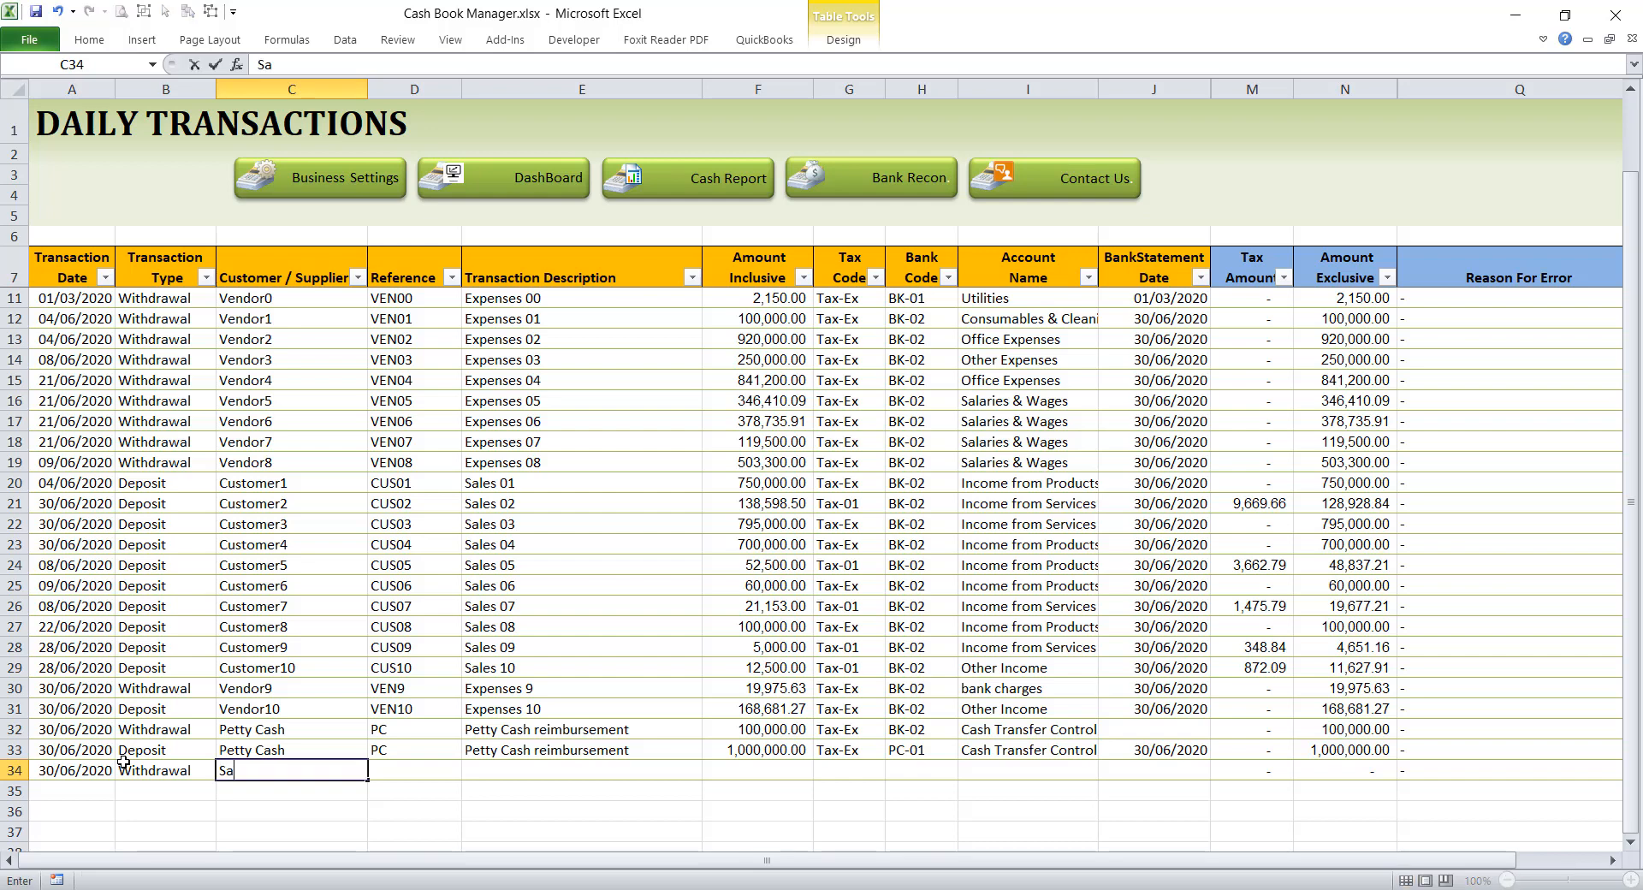
pyautogui.write('les')
pyautogui.press('BackSpace')
pyautogui.press('BackSpace')
pyautogui.press('BackSpace')
pyautogui.press('BackSpace')
pyautogui.press('BackSpace')
pyautogui.write('FIR')
pyautogui.press('Tab')
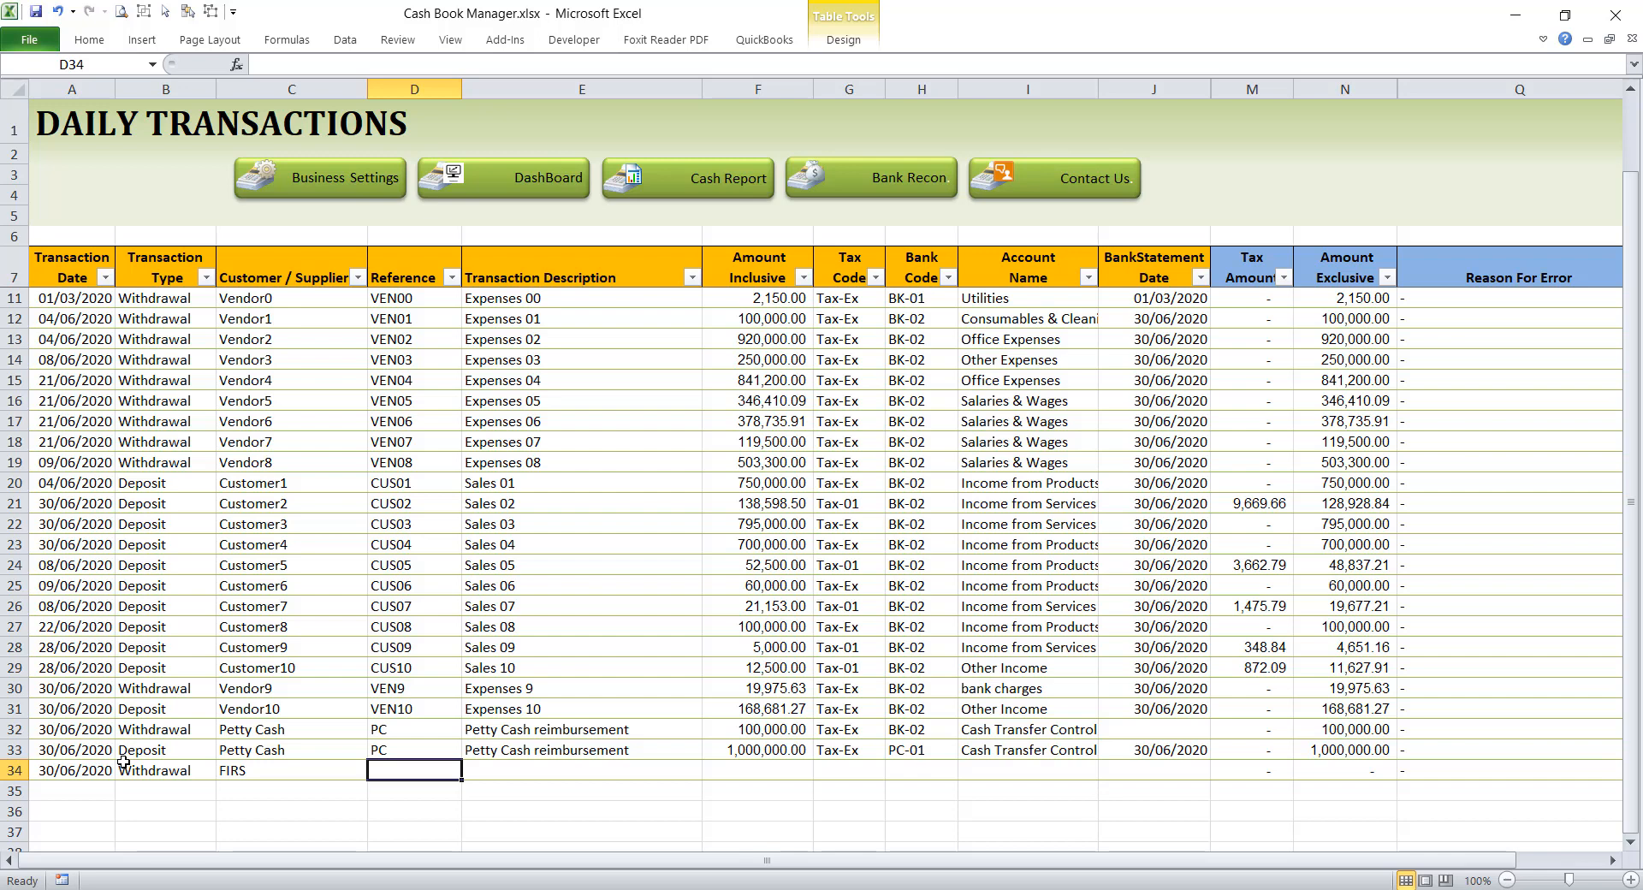
# Step: Enter FIRS as the reference for the row 34 withdrawal and go to its description cell
pyautogui.write('Fi')
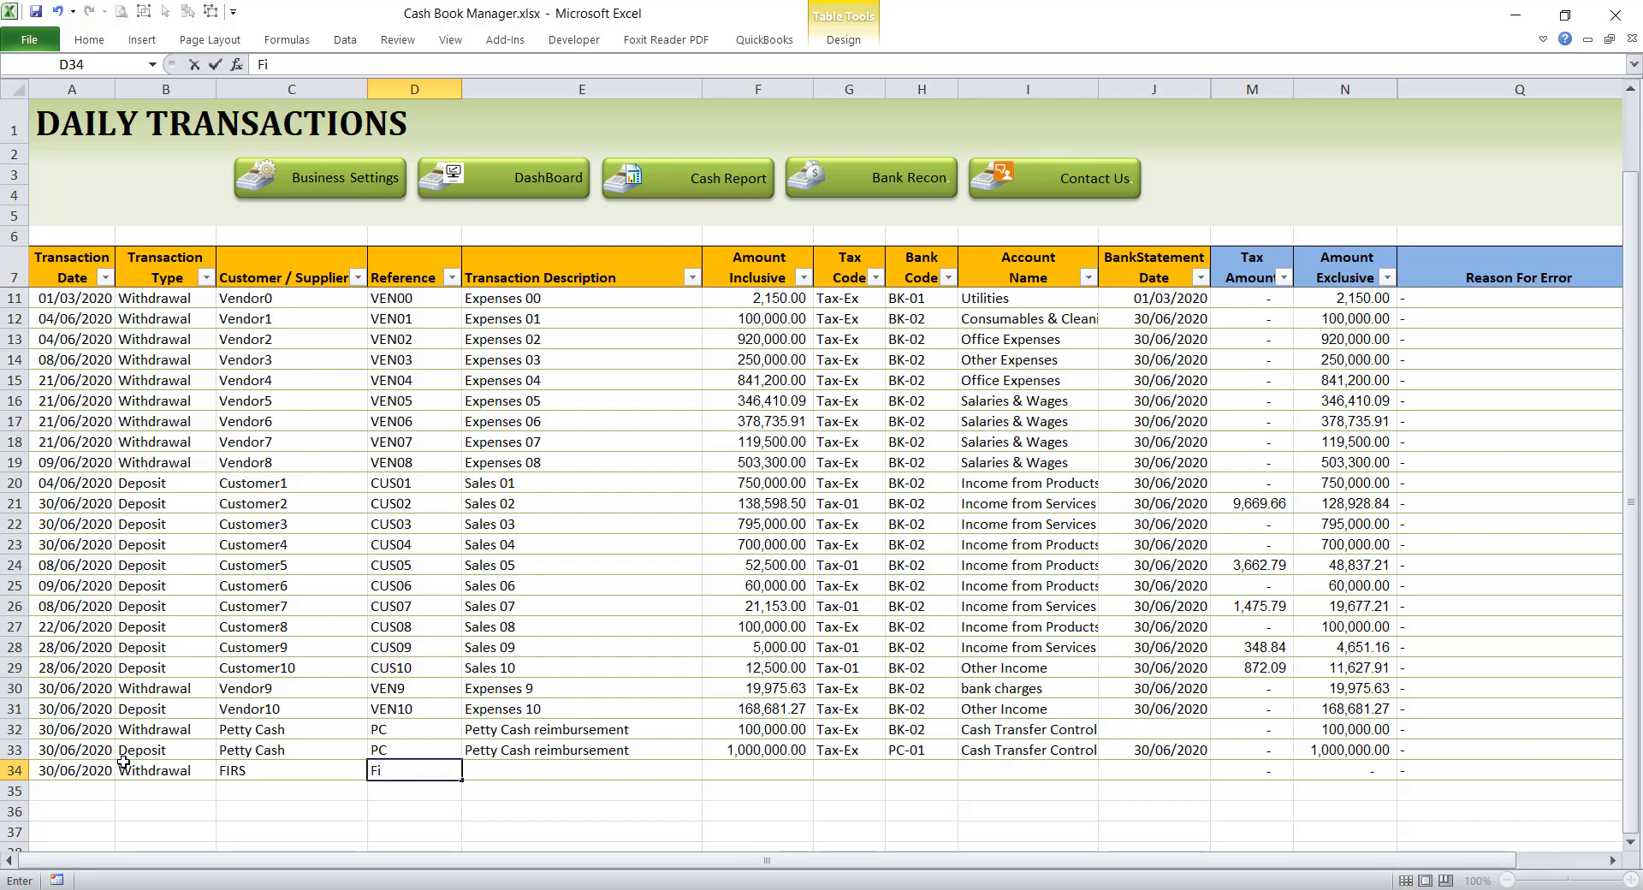
pyautogui.write('R')
pyautogui.press('BackSpace')
pyautogui.press('BackSpace')
pyautogui.write('RS')
pyautogui.press('Tab')
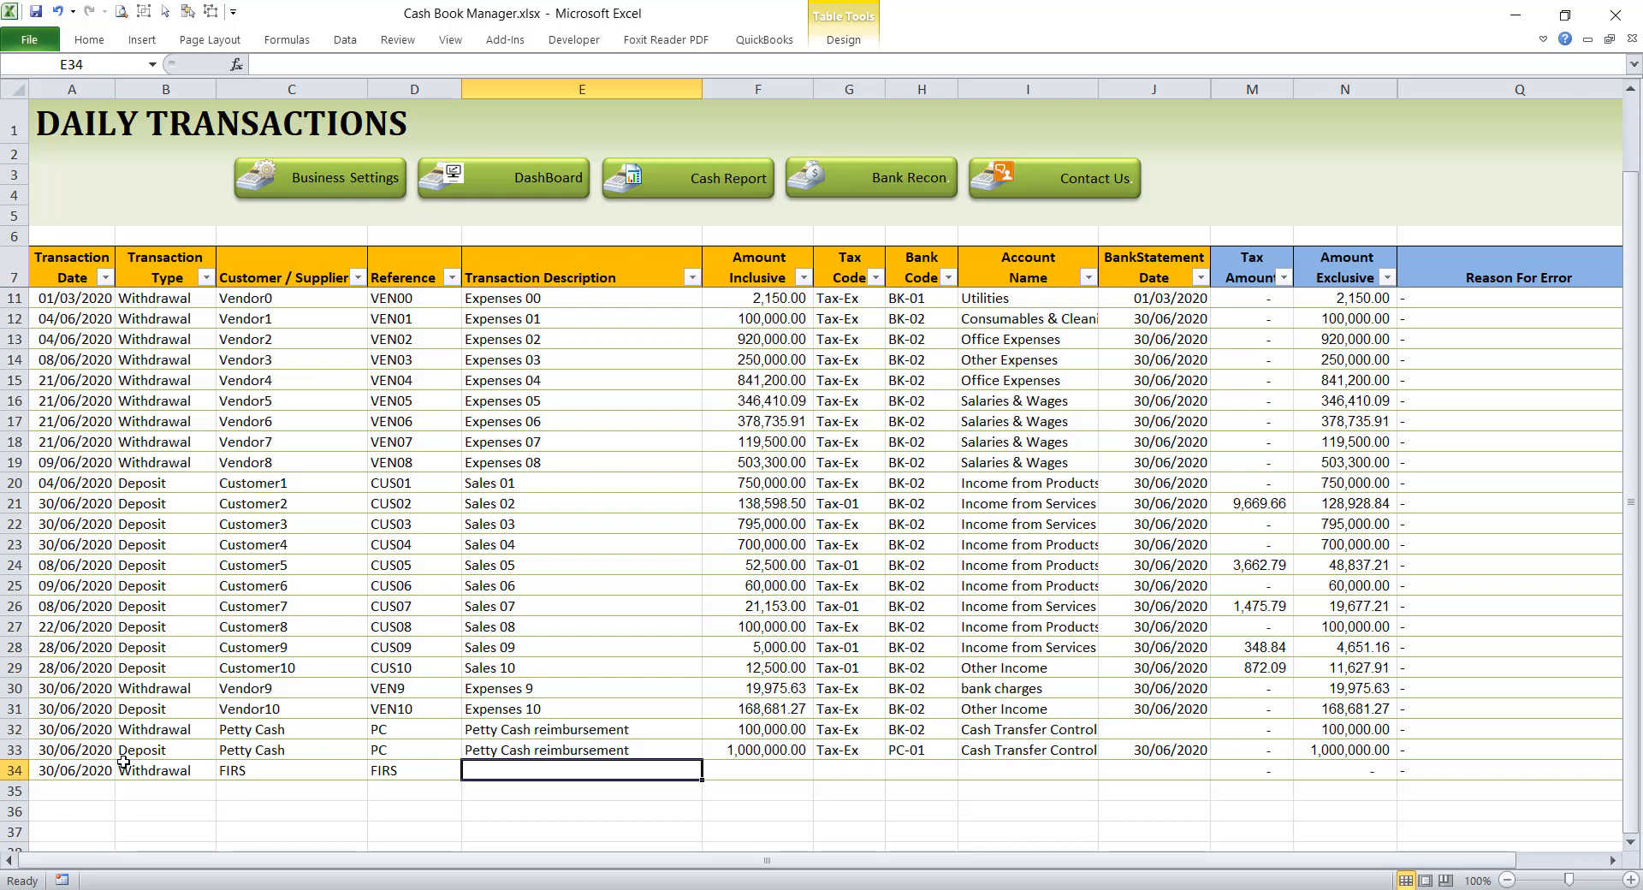
# Step: Enter VAT Remittance as the transaction description for the row 34 withdrawal
pyautogui.write('VA')
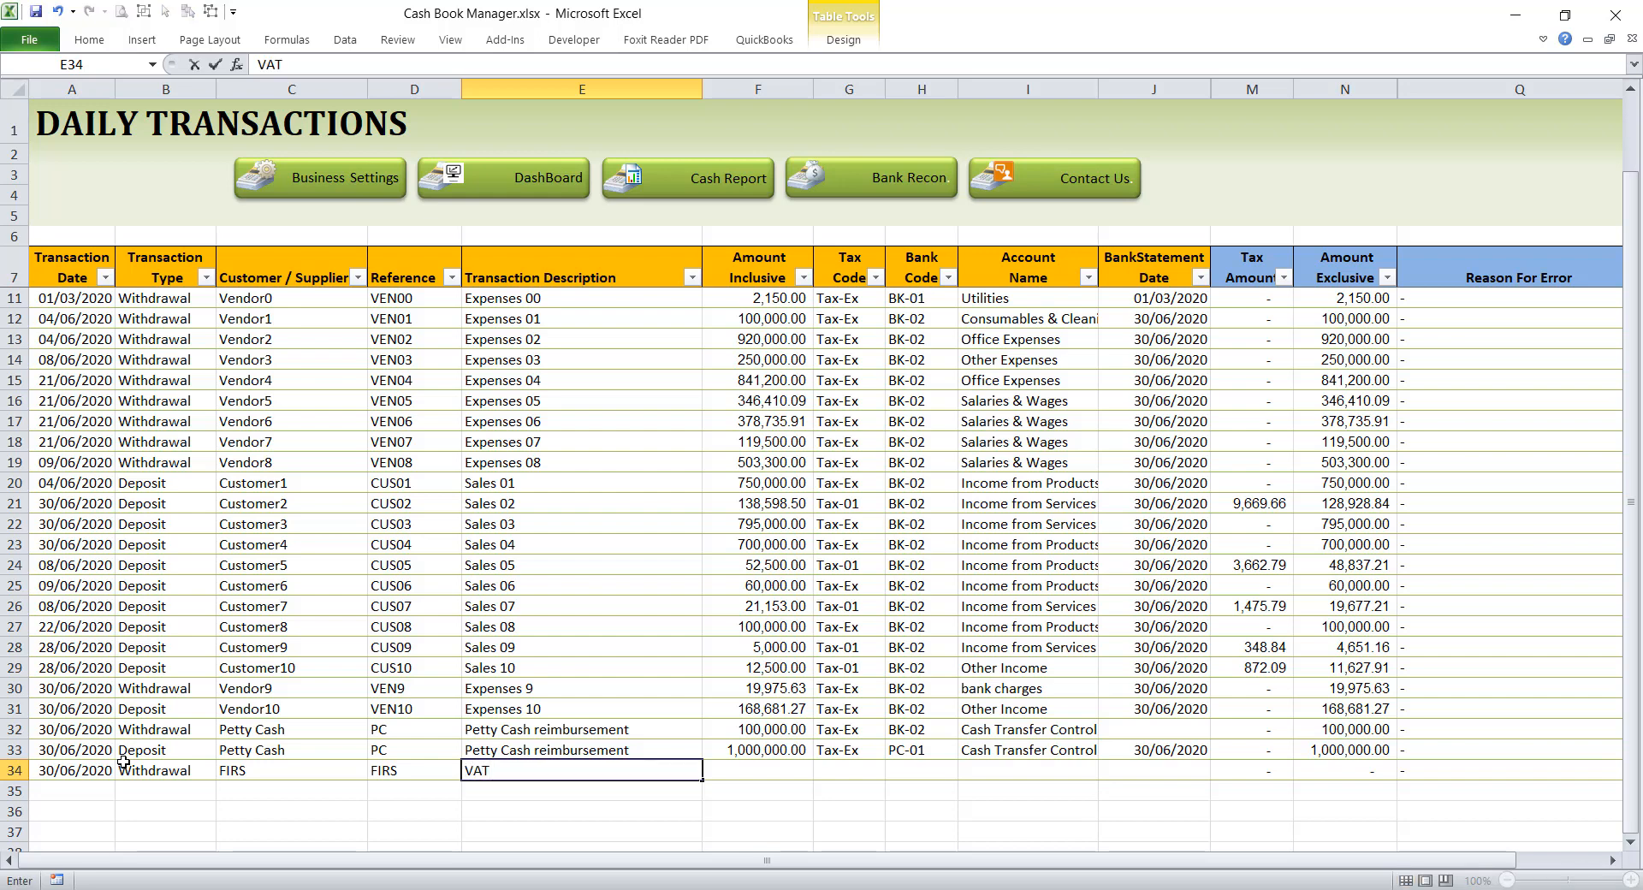
pyautogui.write('T Remmittance')
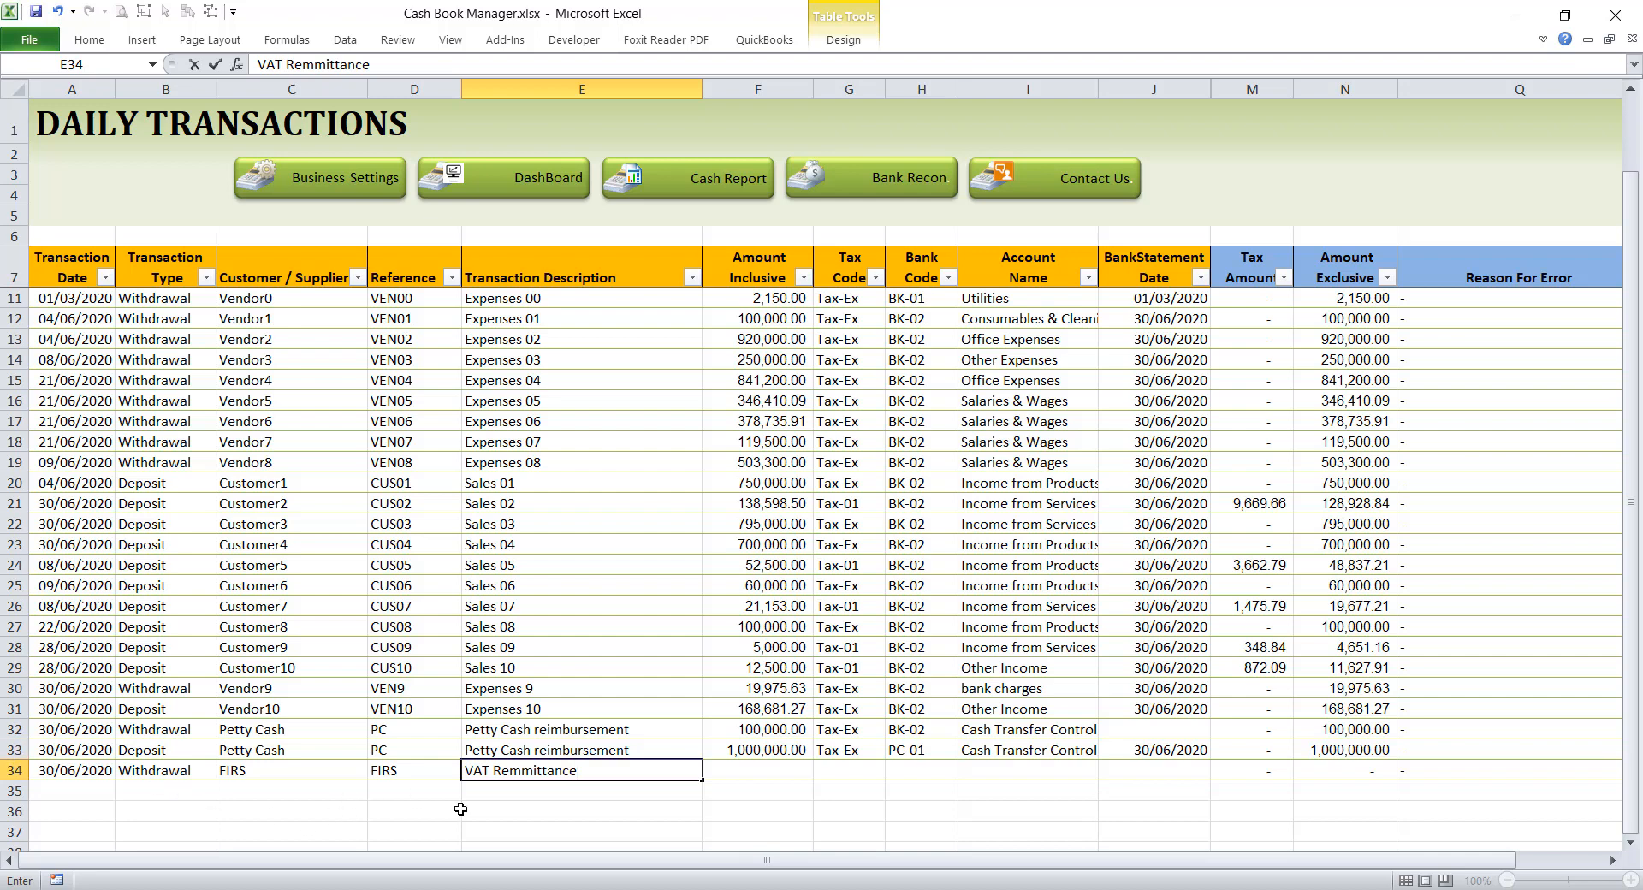
pyautogui.click(522, 772)
pyautogui.press('BackSpace')
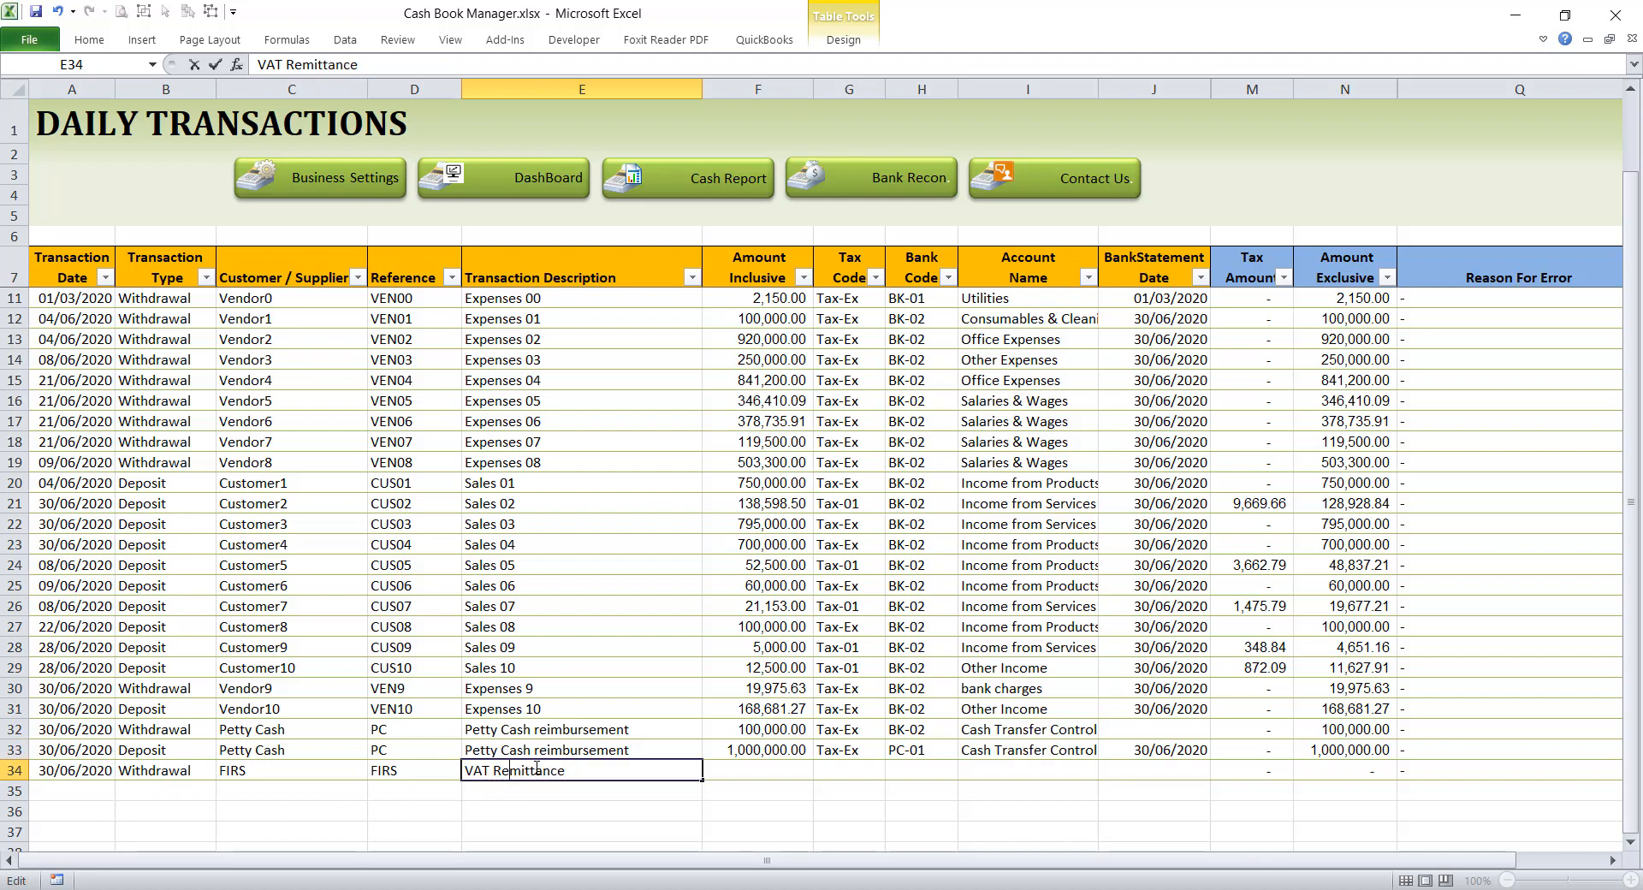
# Step: Check the Sales Tax Control amount on the dashboard and enter 209.30 as the inclusive amount in row 34 of Daily Transactions
pyautogui.click(762, 774)
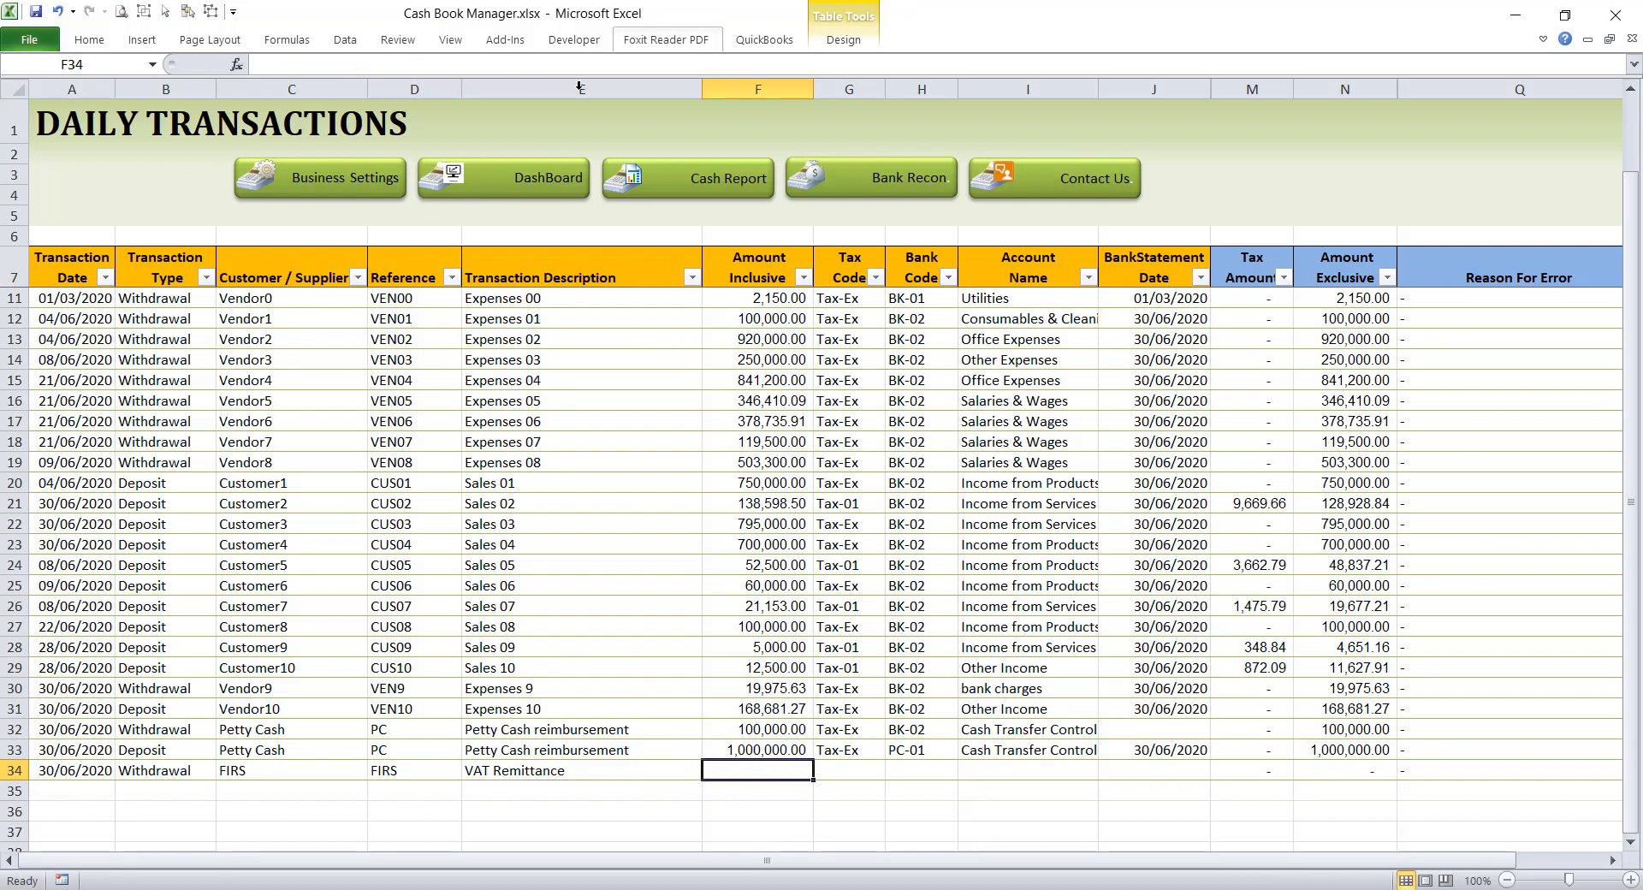
pyautogui.click(505, 176)
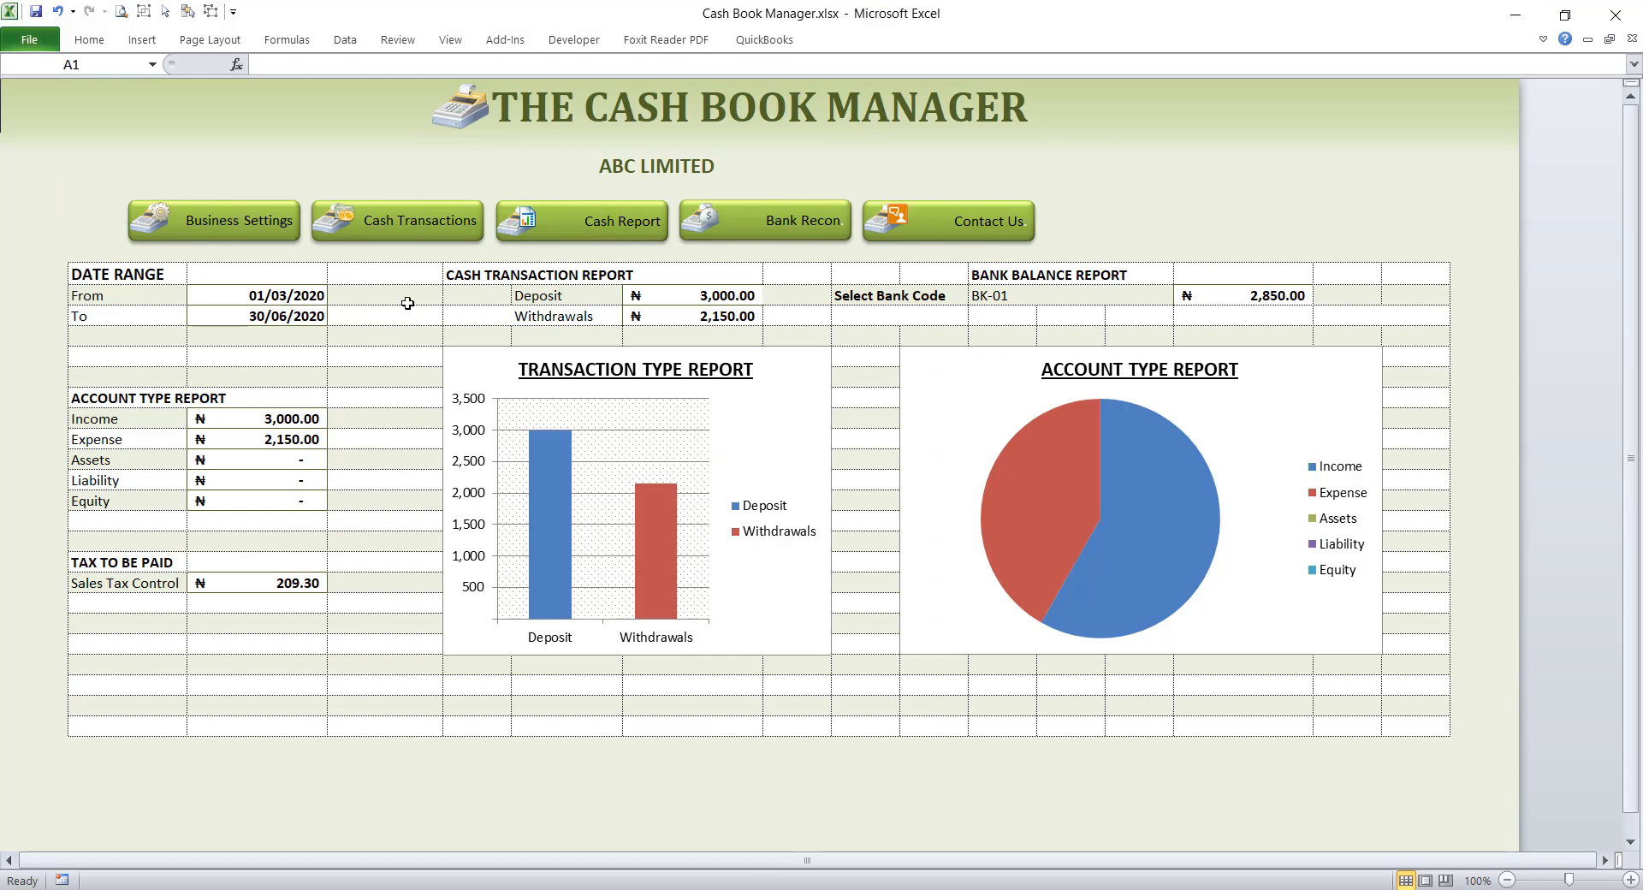
pyautogui.click(445, 235)
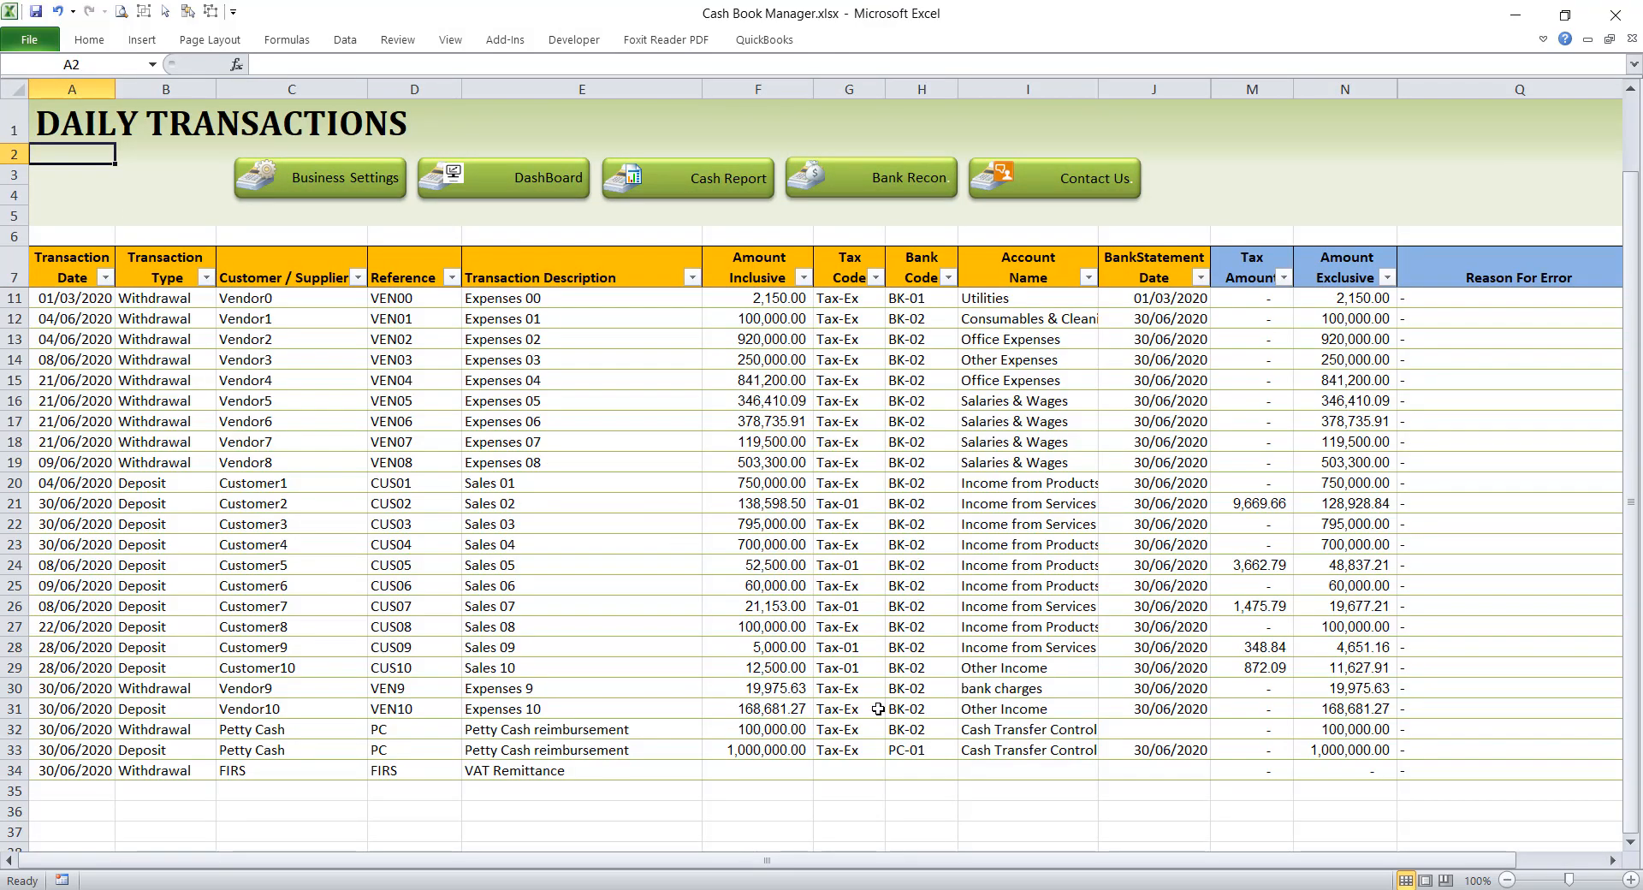
pyautogui.click(760, 766)
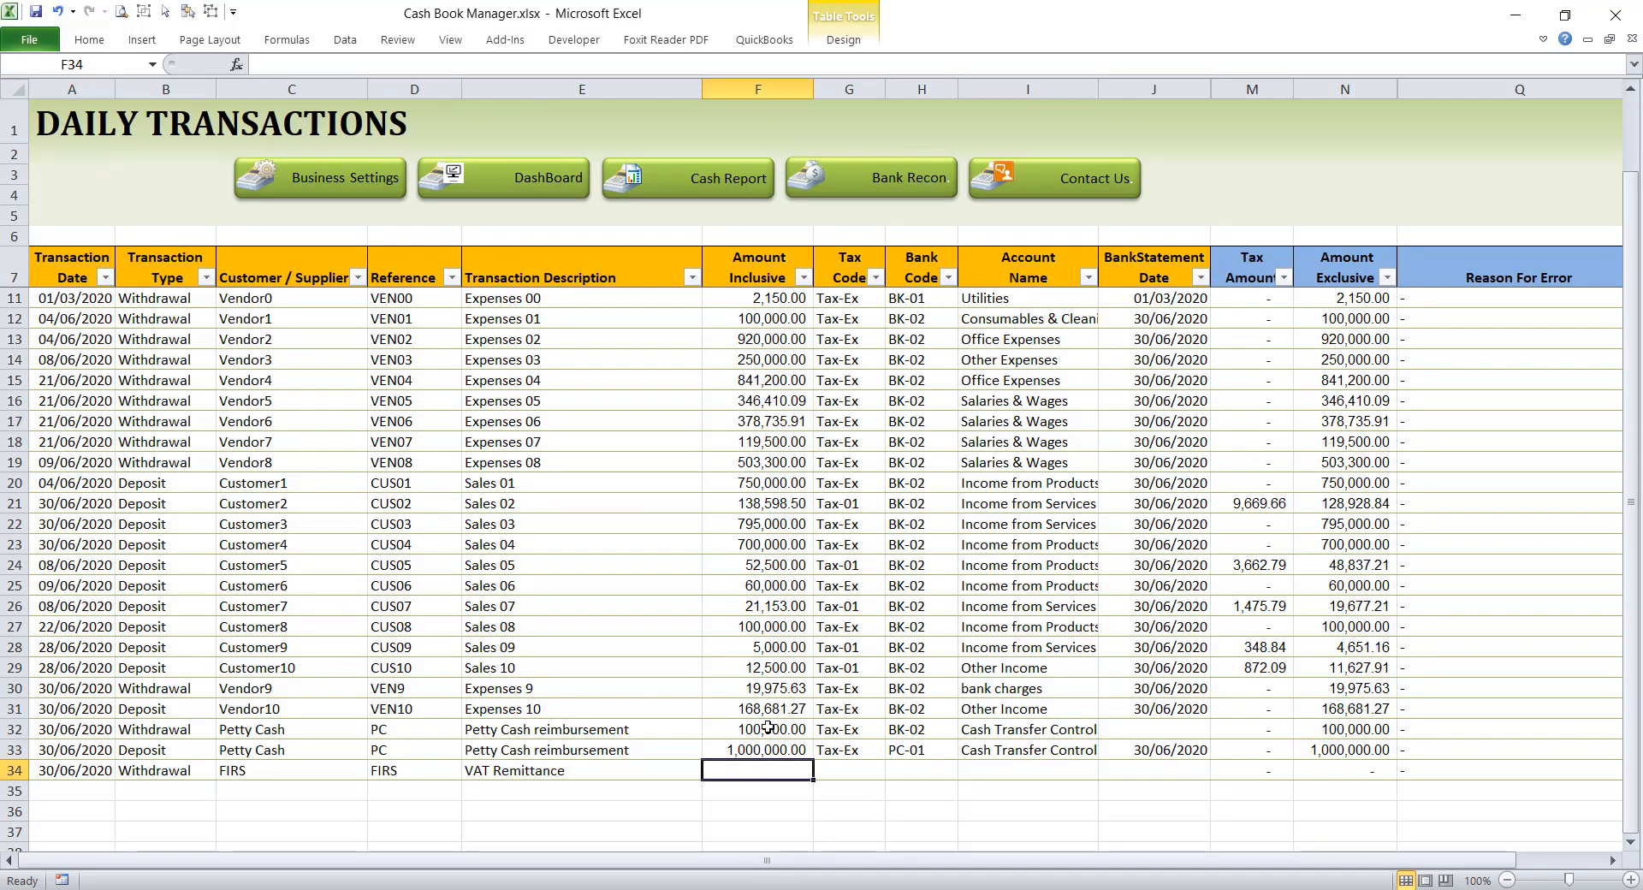
pyautogui.write('209')
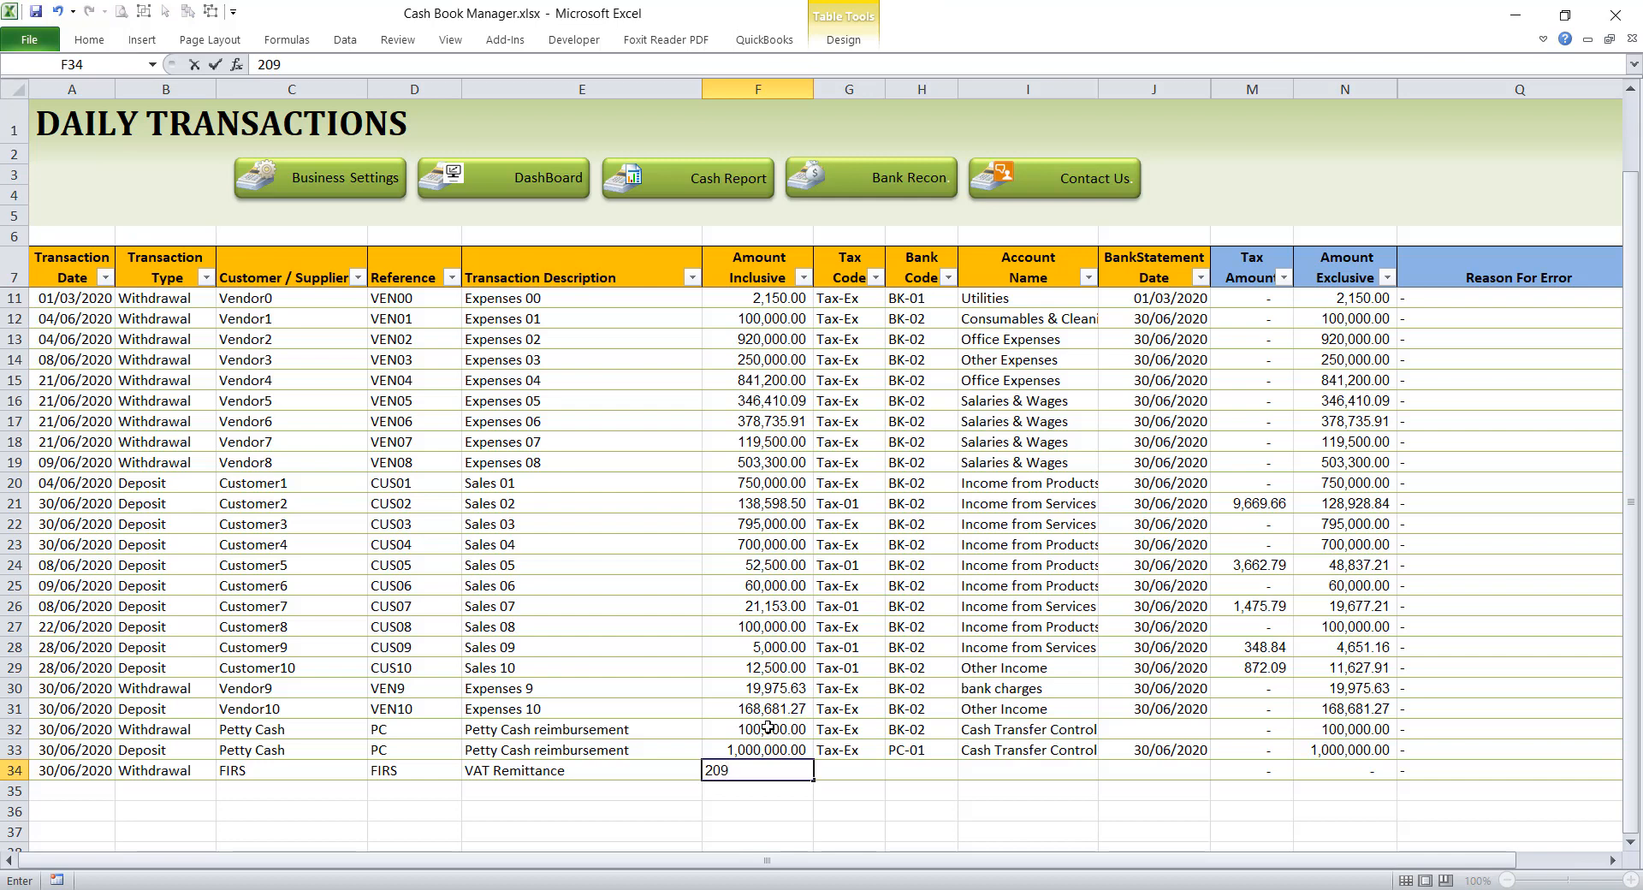
pyautogui.write('.30')
pyautogui.press('Tab')
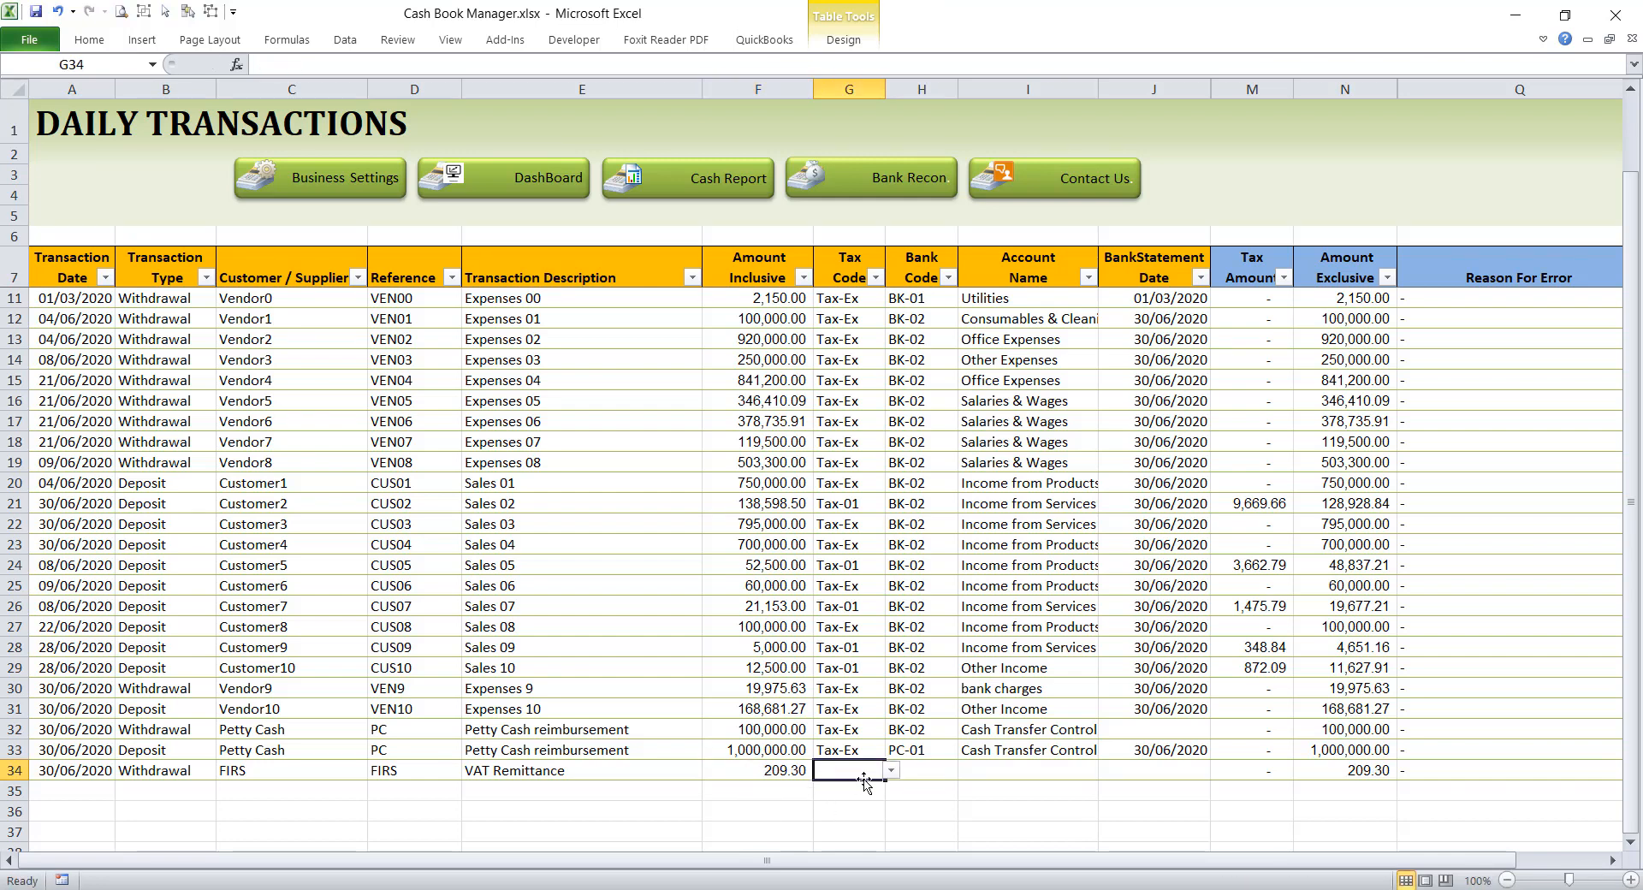
# Step: Set the row 34 withdrawal's tax code to Tax-Ex and its bank code to BK-01
pyautogui.click(891, 771)
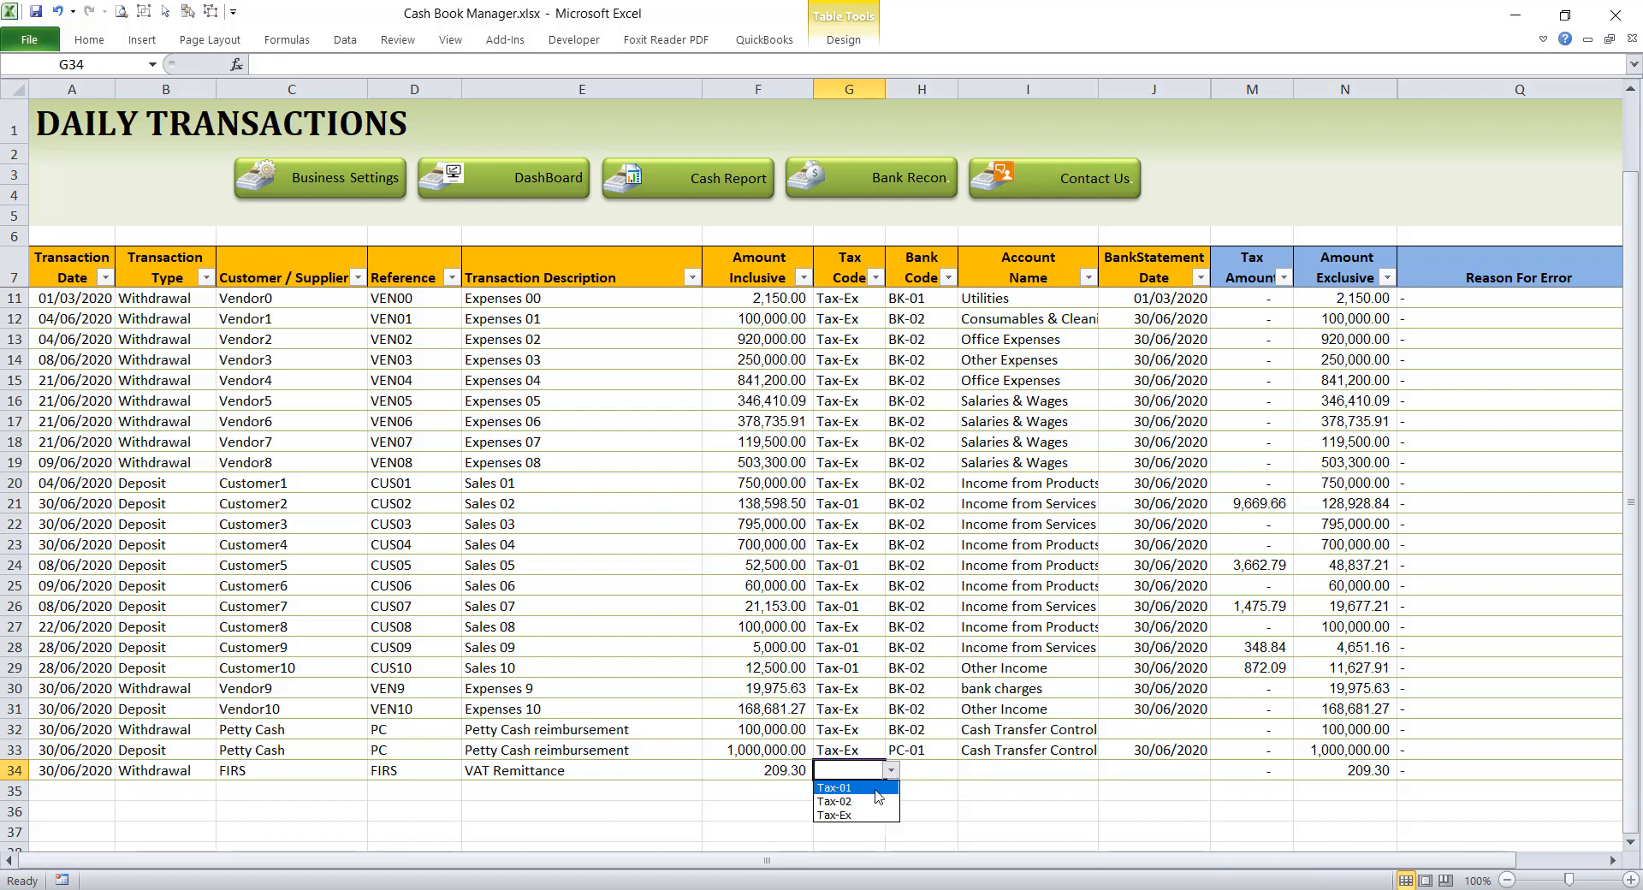
pyautogui.click(866, 816)
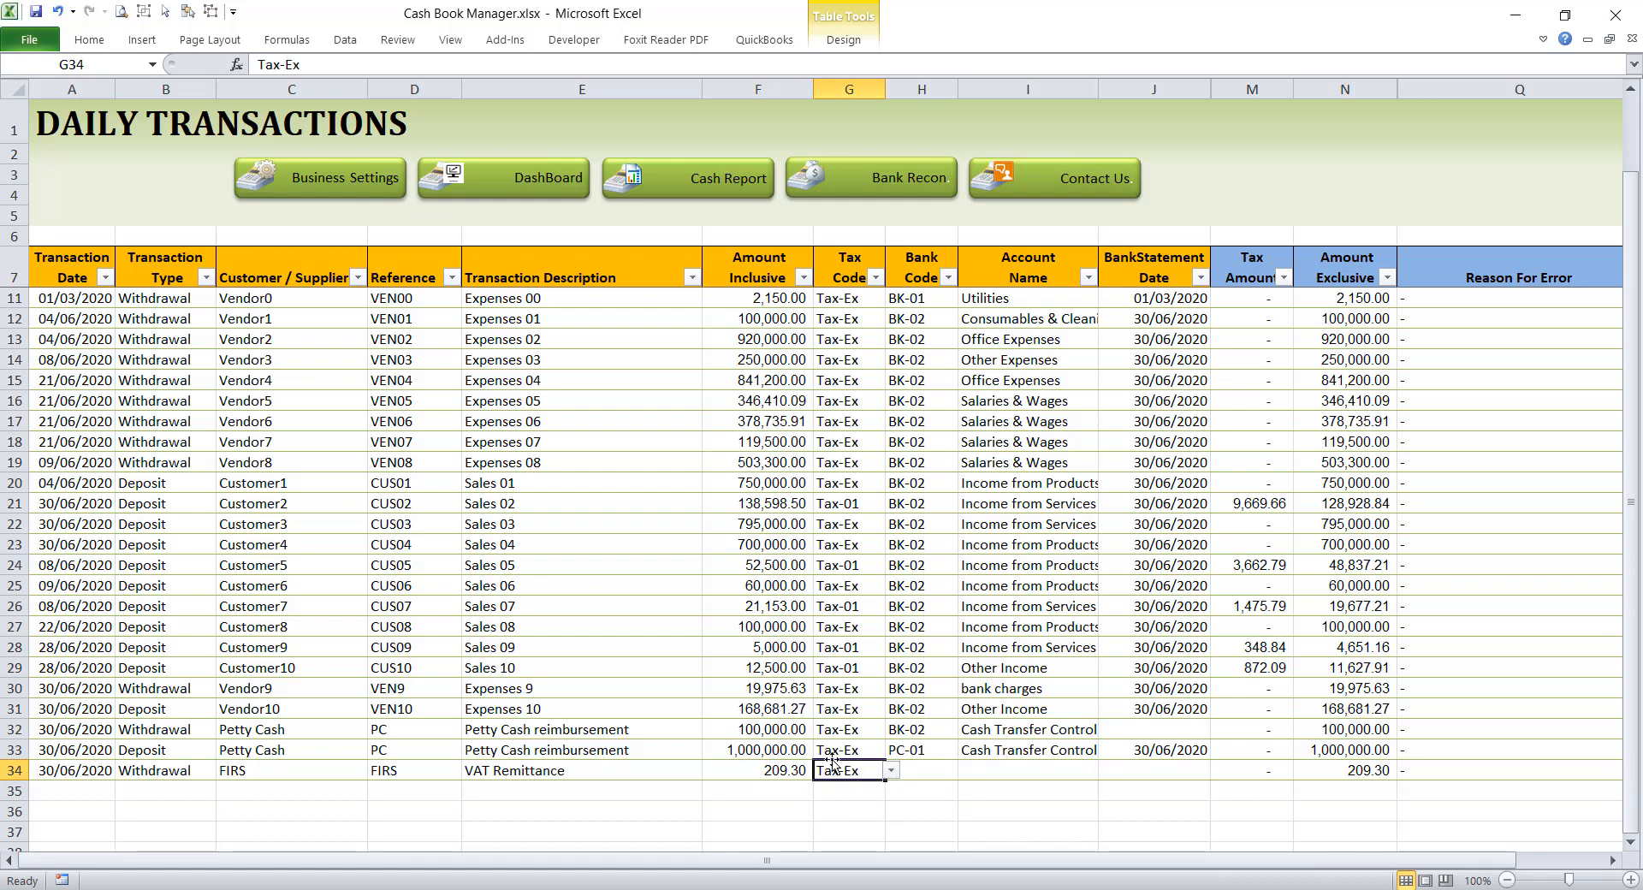
pyautogui.click(932, 771)
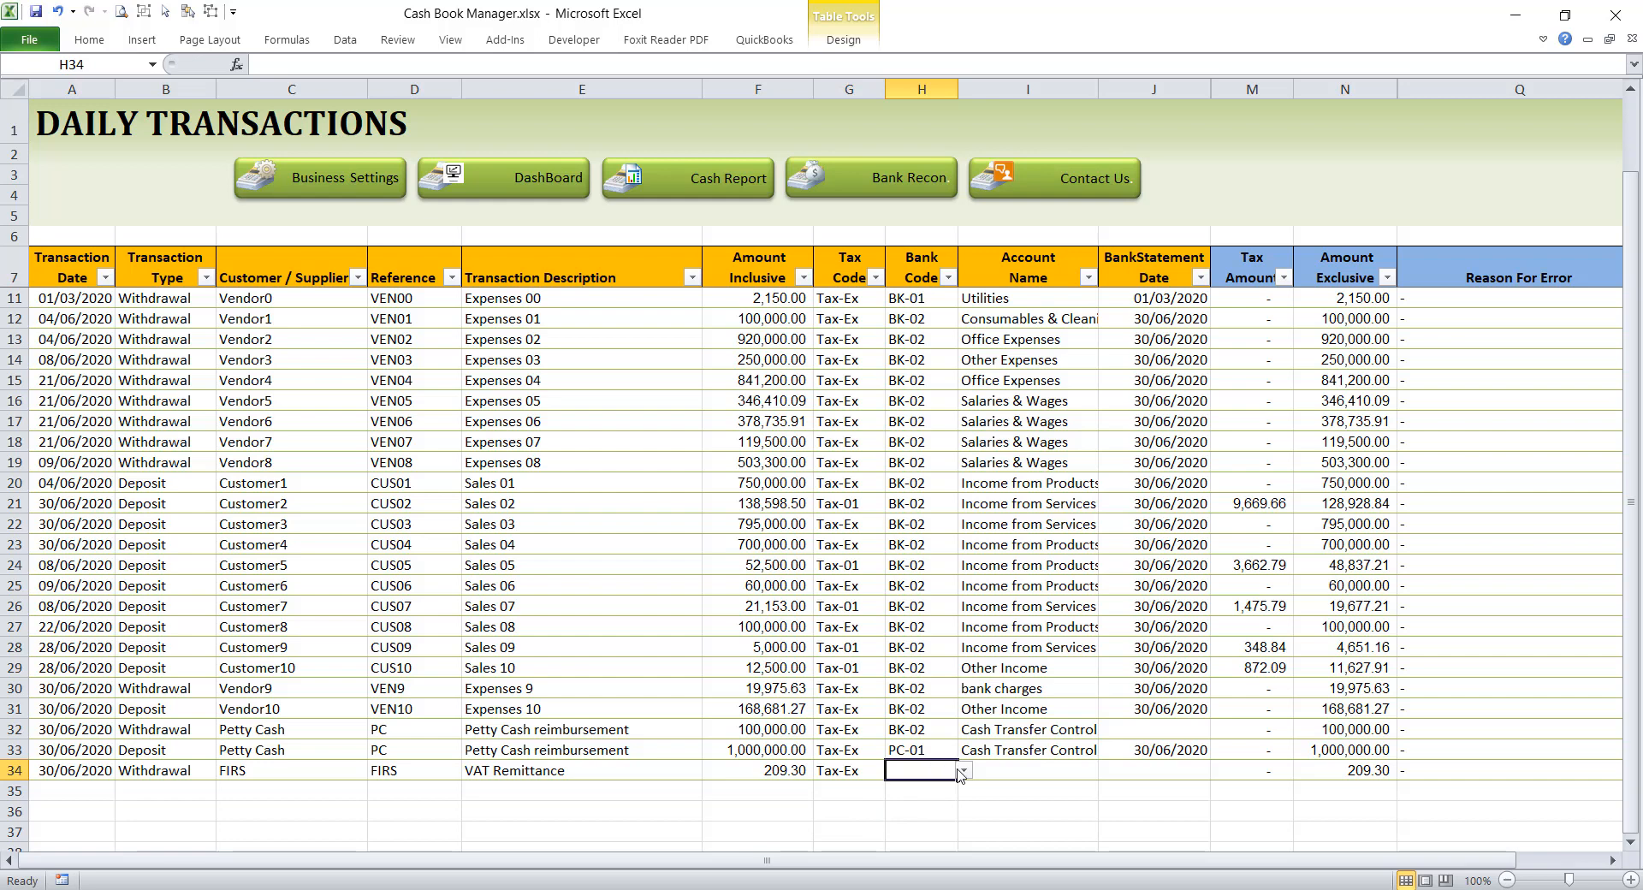
pyautogui.click(965, 771)
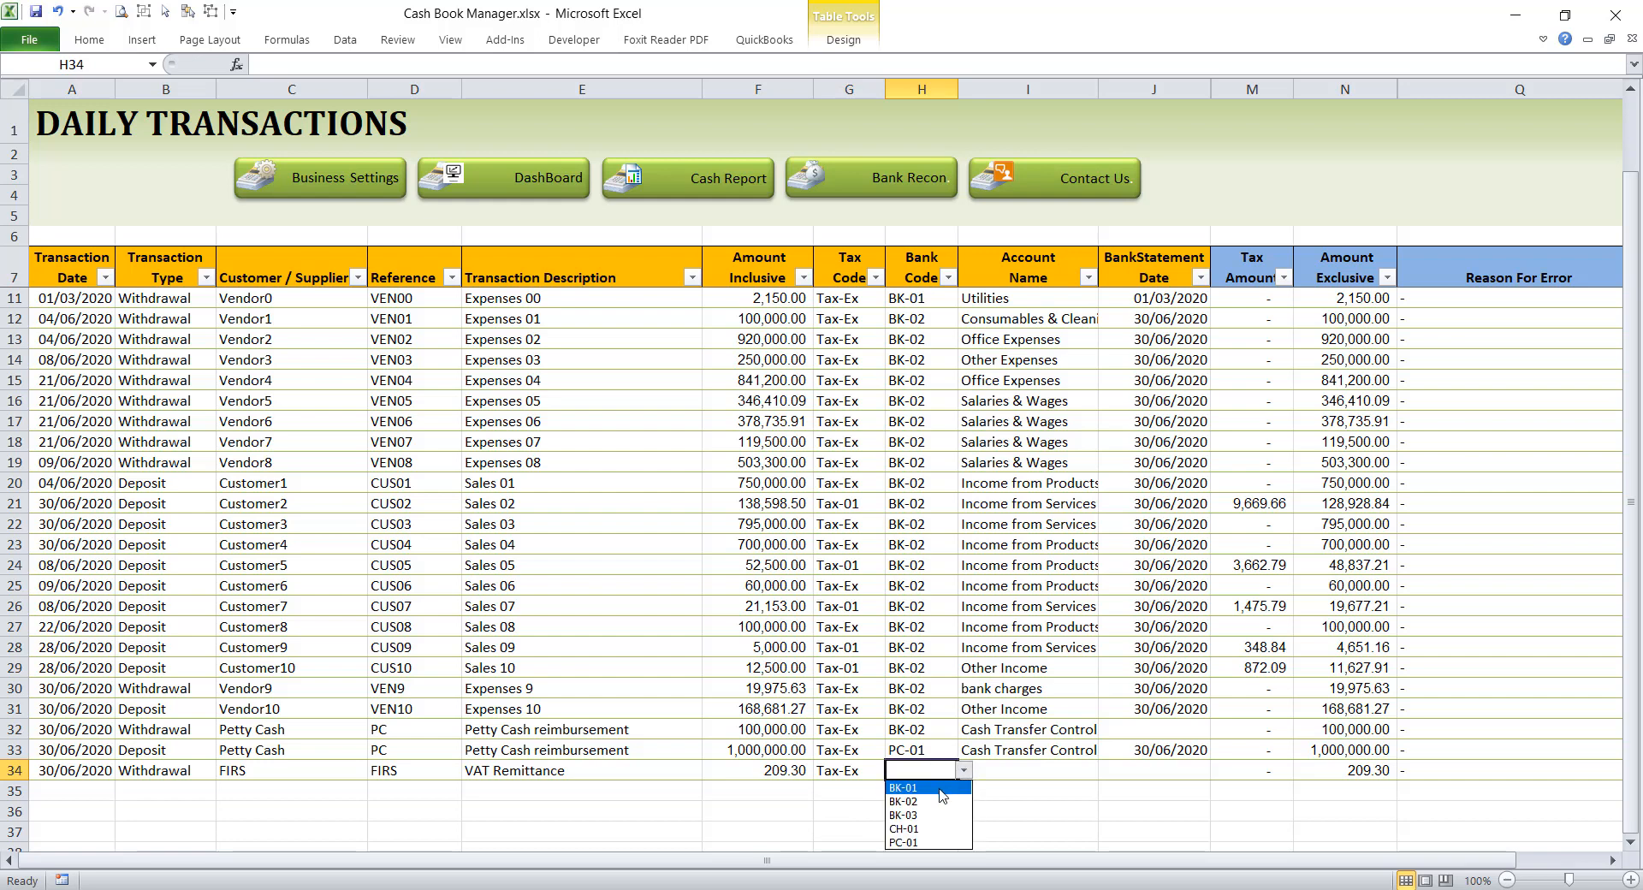
pyautogui.click(941, 788)
# Step: Choose Sales Tax Control as the account name for row 34 and go to its bank statement date cell
pyautogui.click(984, 769)
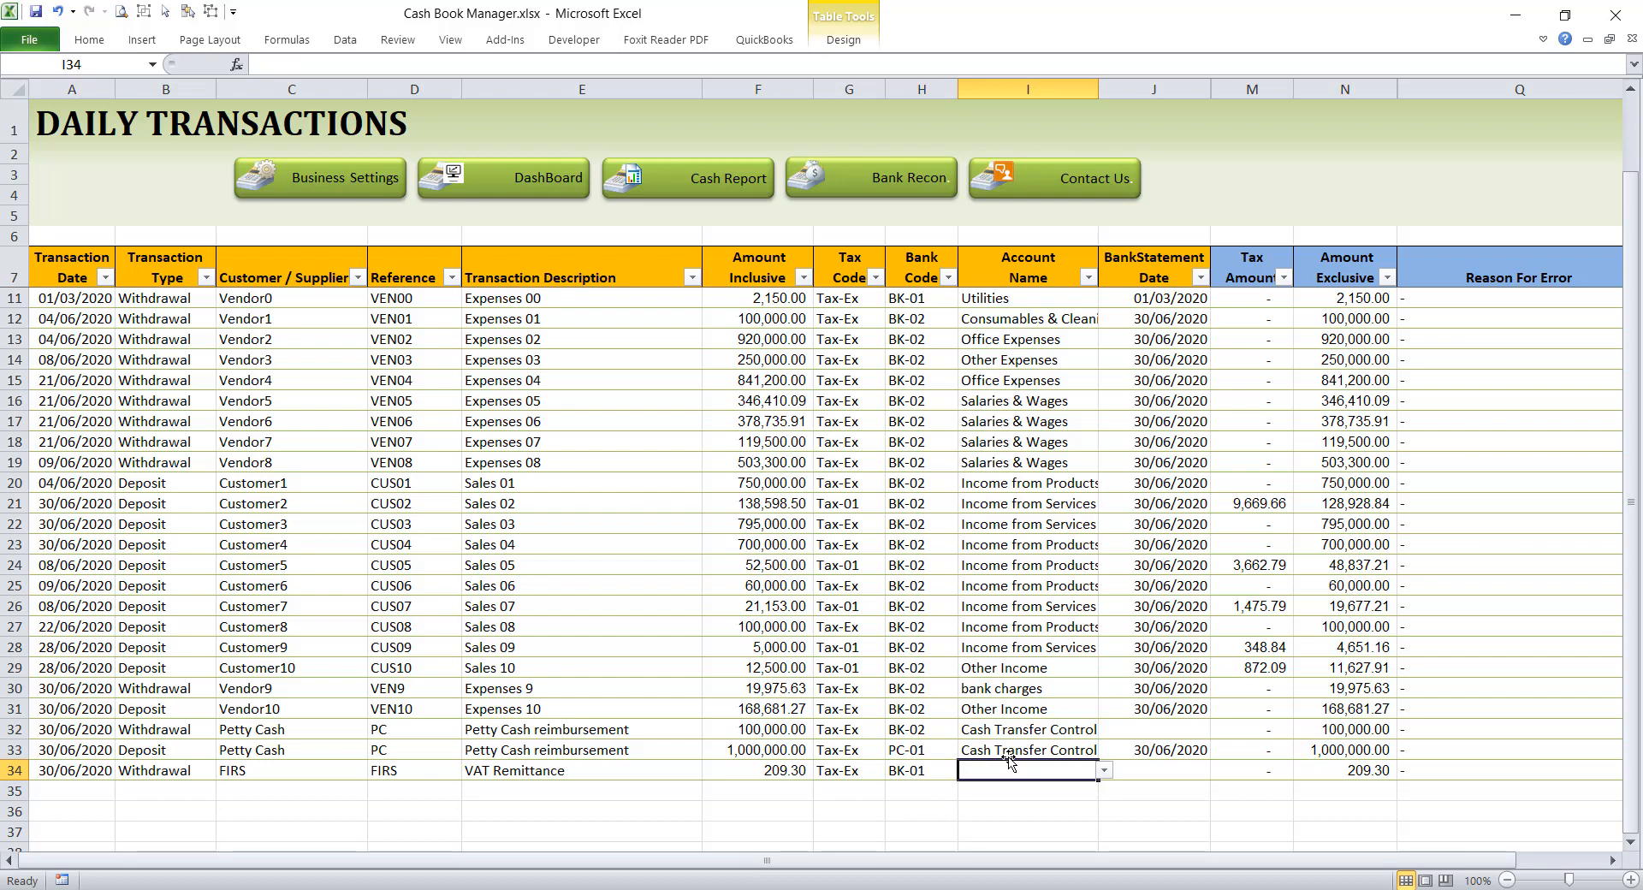
pyautogui.click(1104, 771)
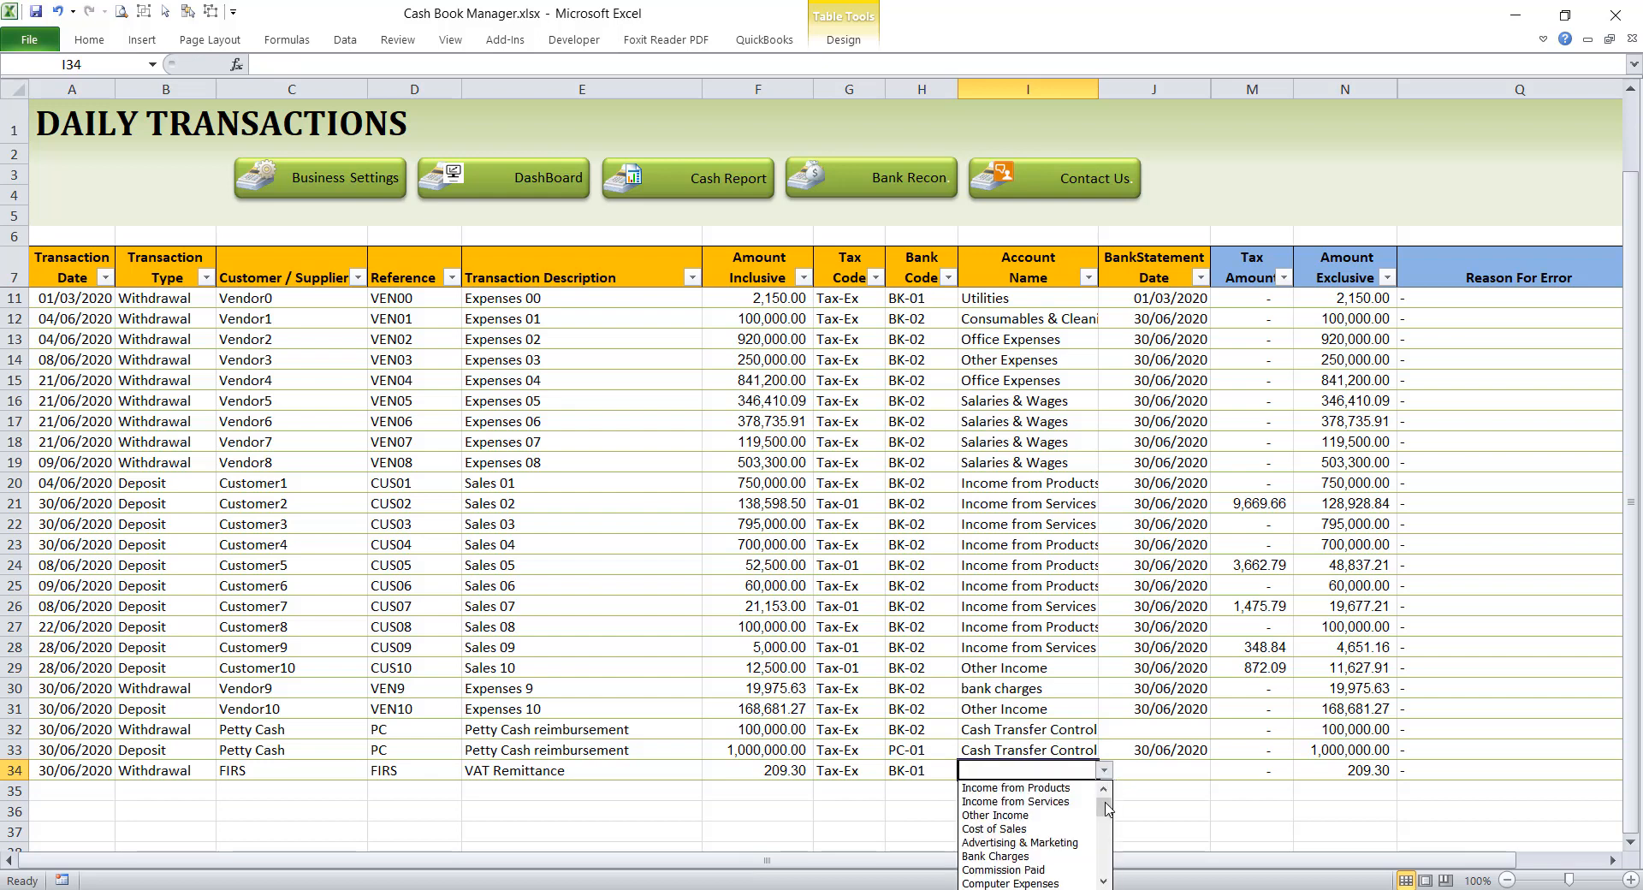
pyautogui.moveTo(1105, 808); pyautogui.dragTo(1101, 883)
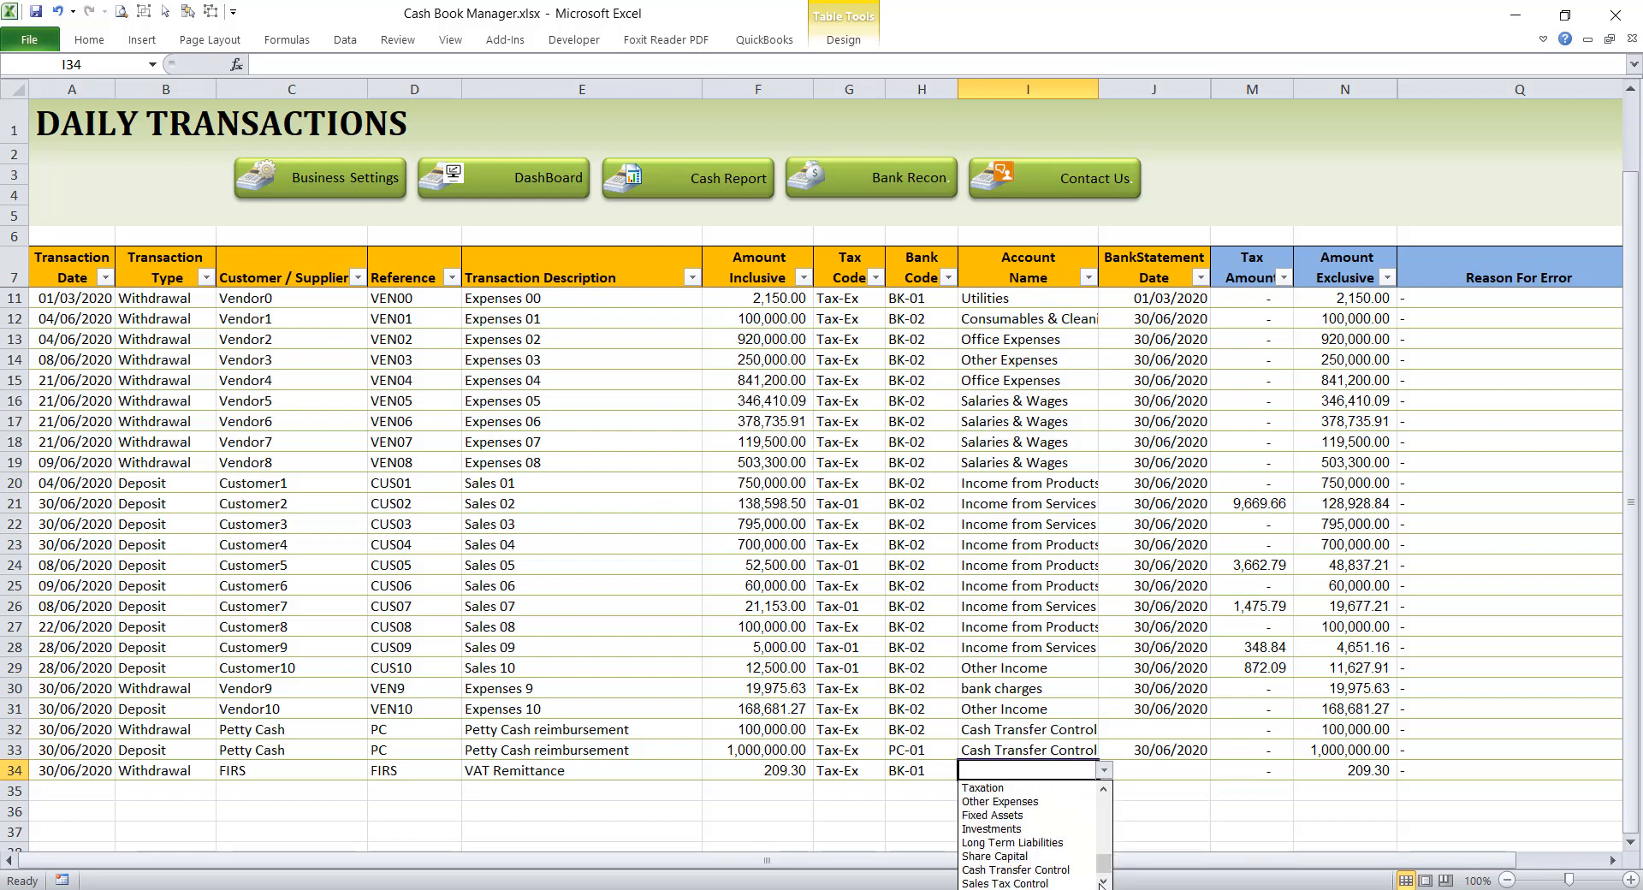
pyautogui.click(1069, 883)
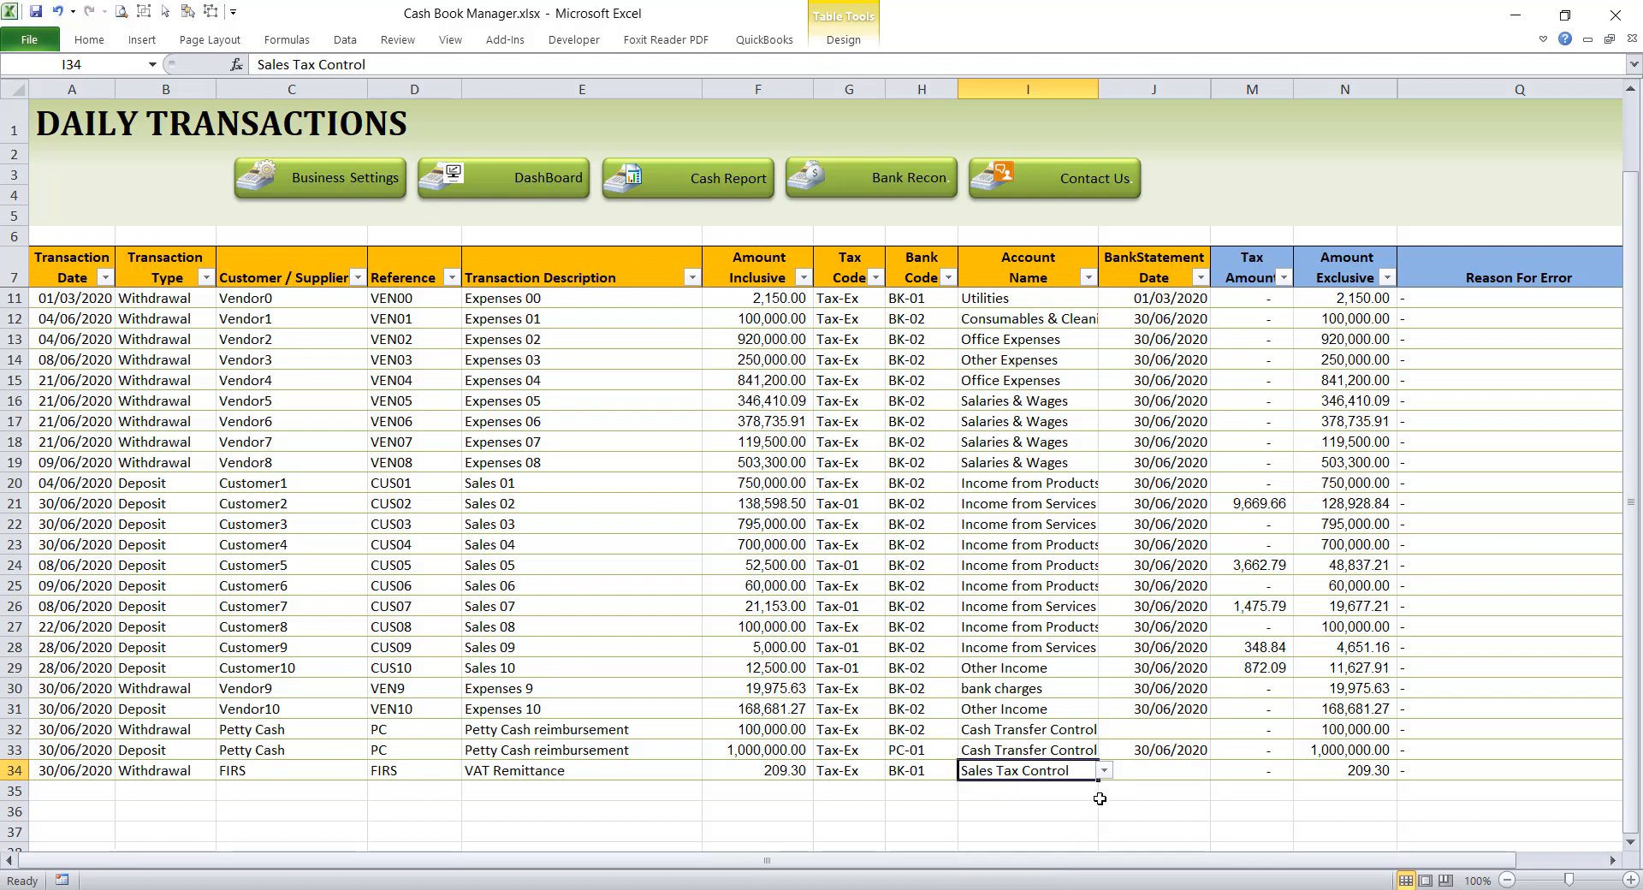
pyautogui.click(1144, 770)
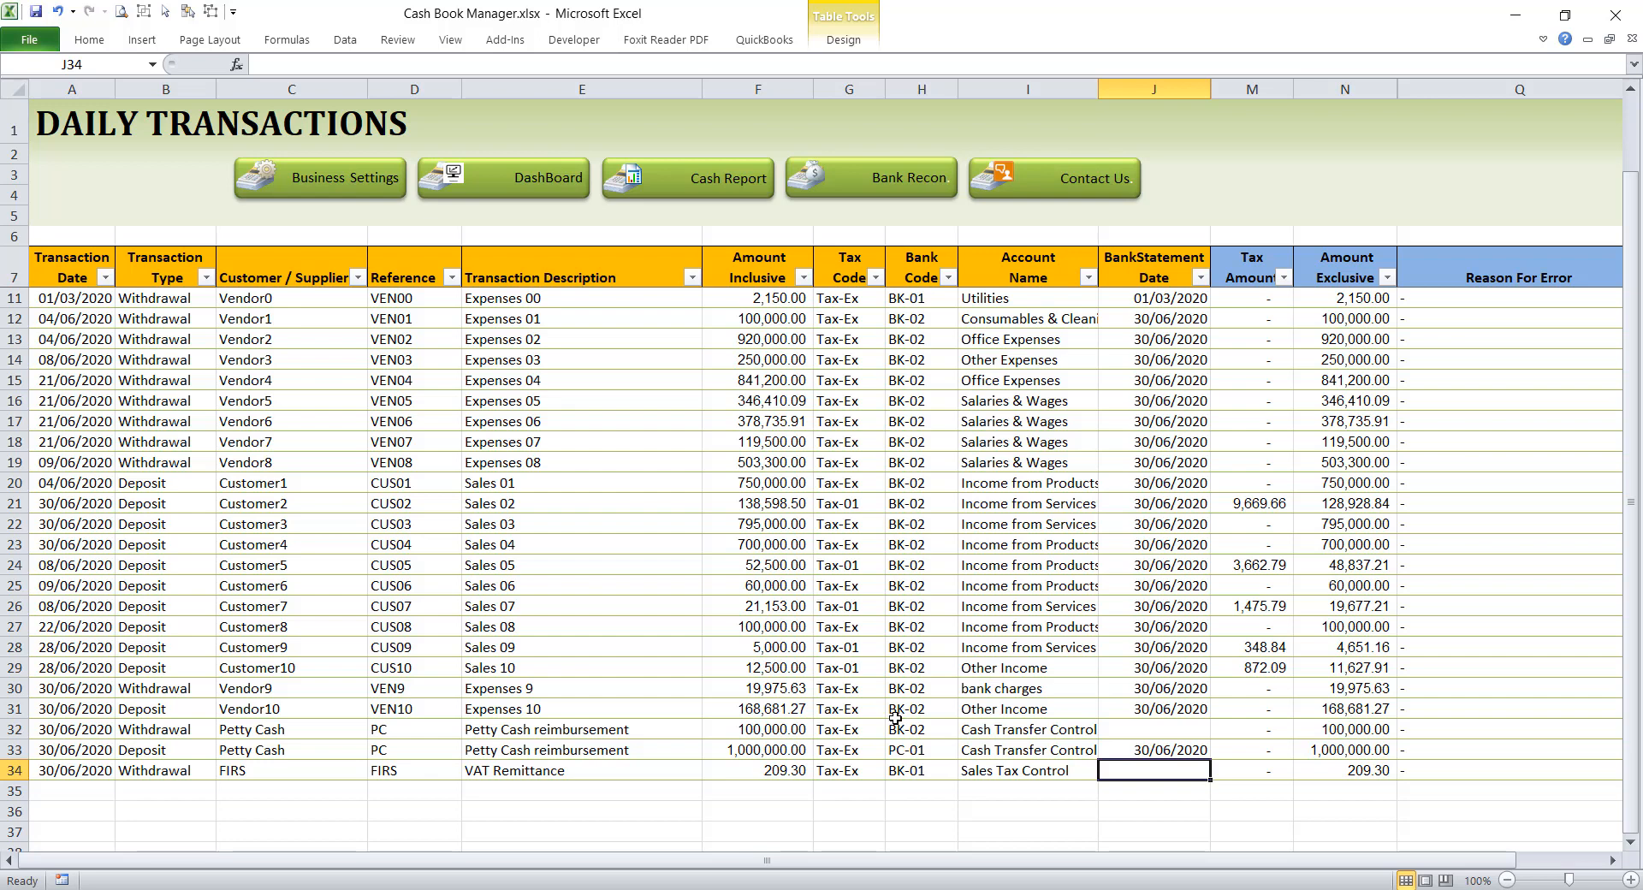
# Step: Check the Sales Tax Control amount for BK-01 on the dashboard and switch the dashboard's bank code to BK-02
pyautogui.click(541, 175)
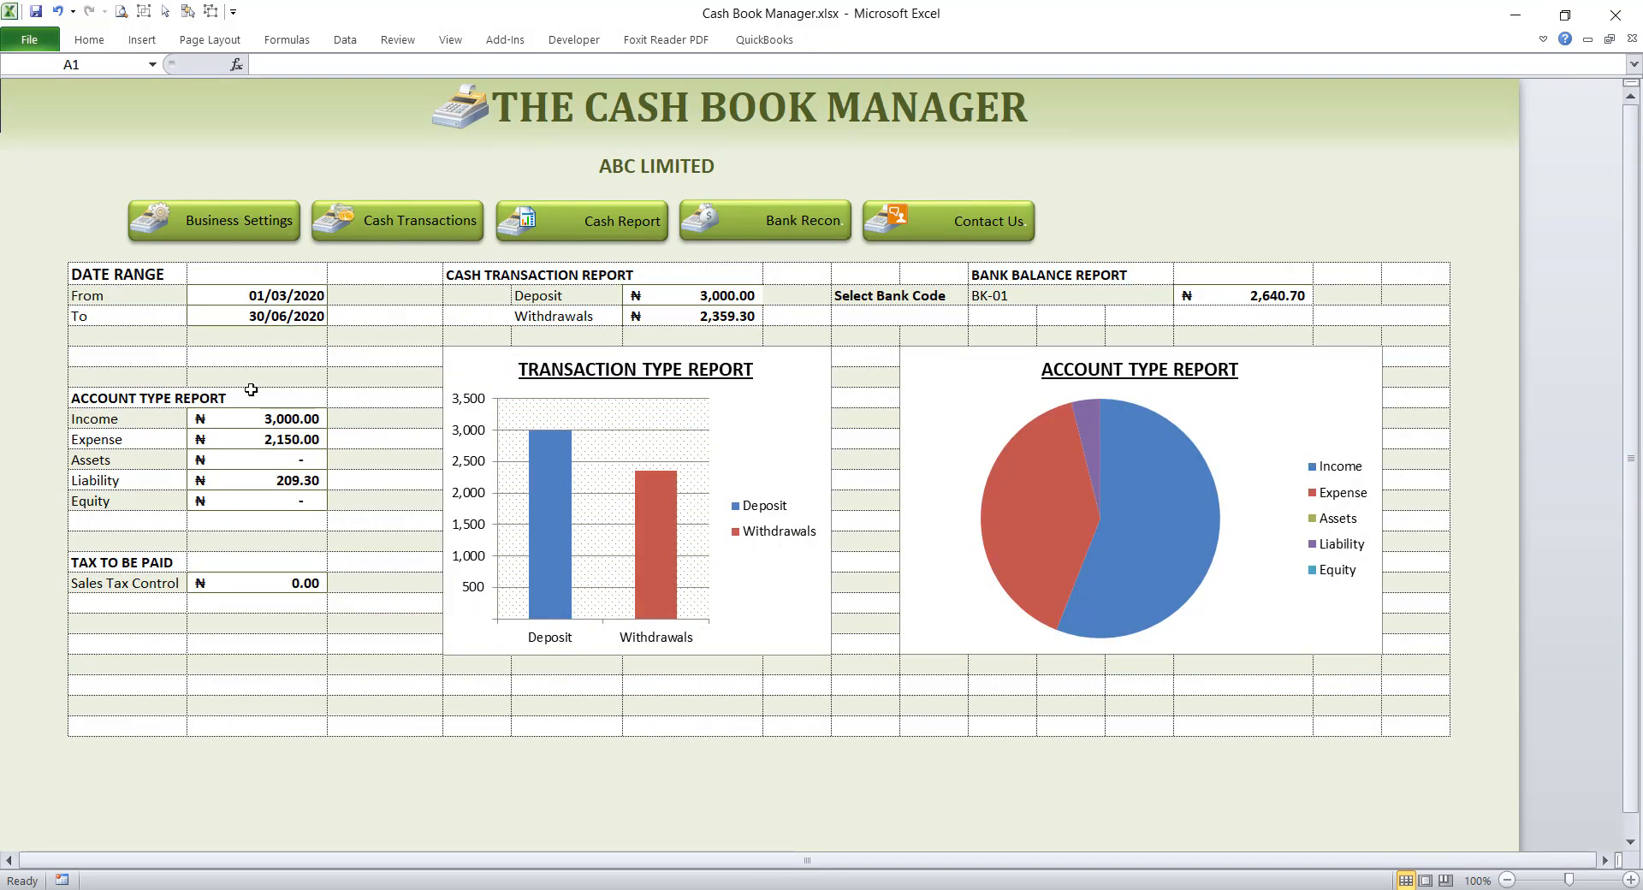
pyautogui.click(237, 585)
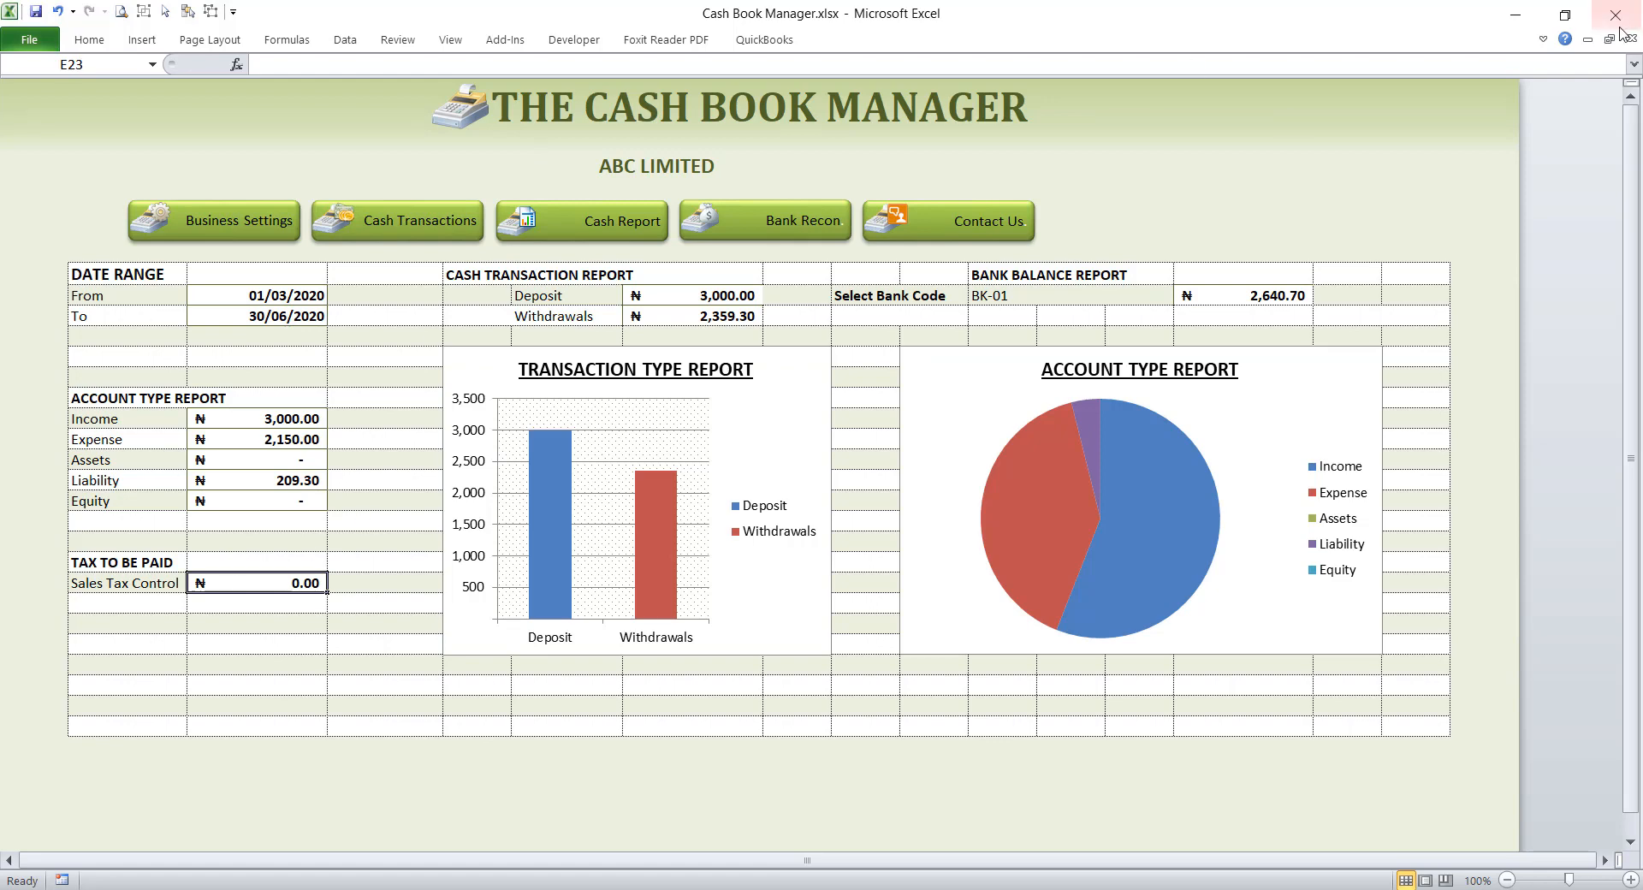
pyautogui.click(997, 291)
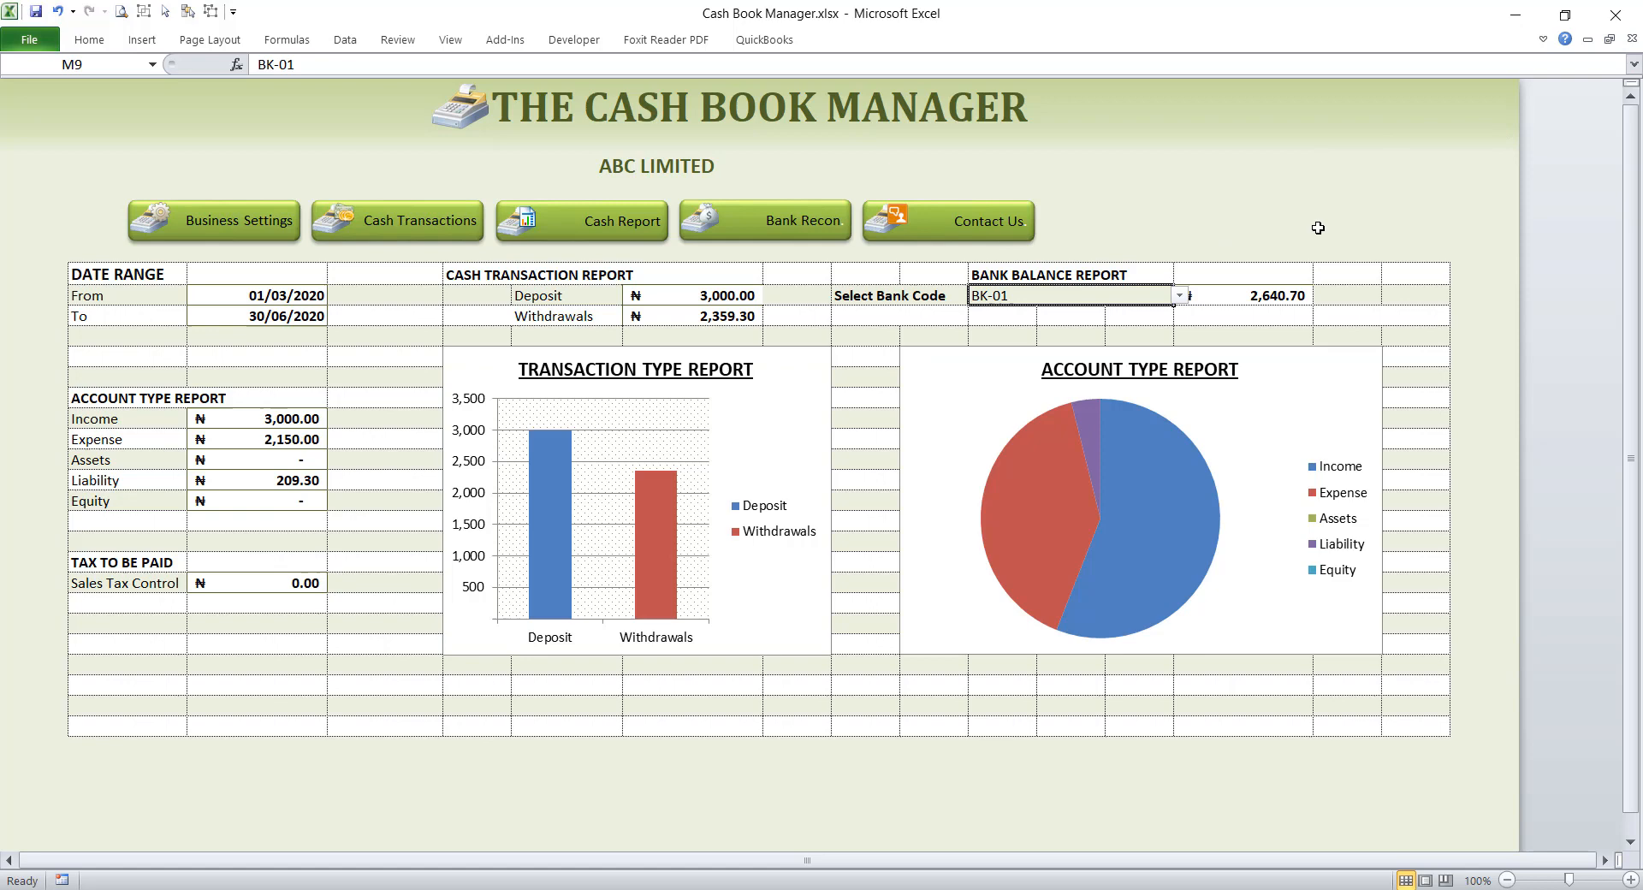
pyautogui.click(1179, 297)
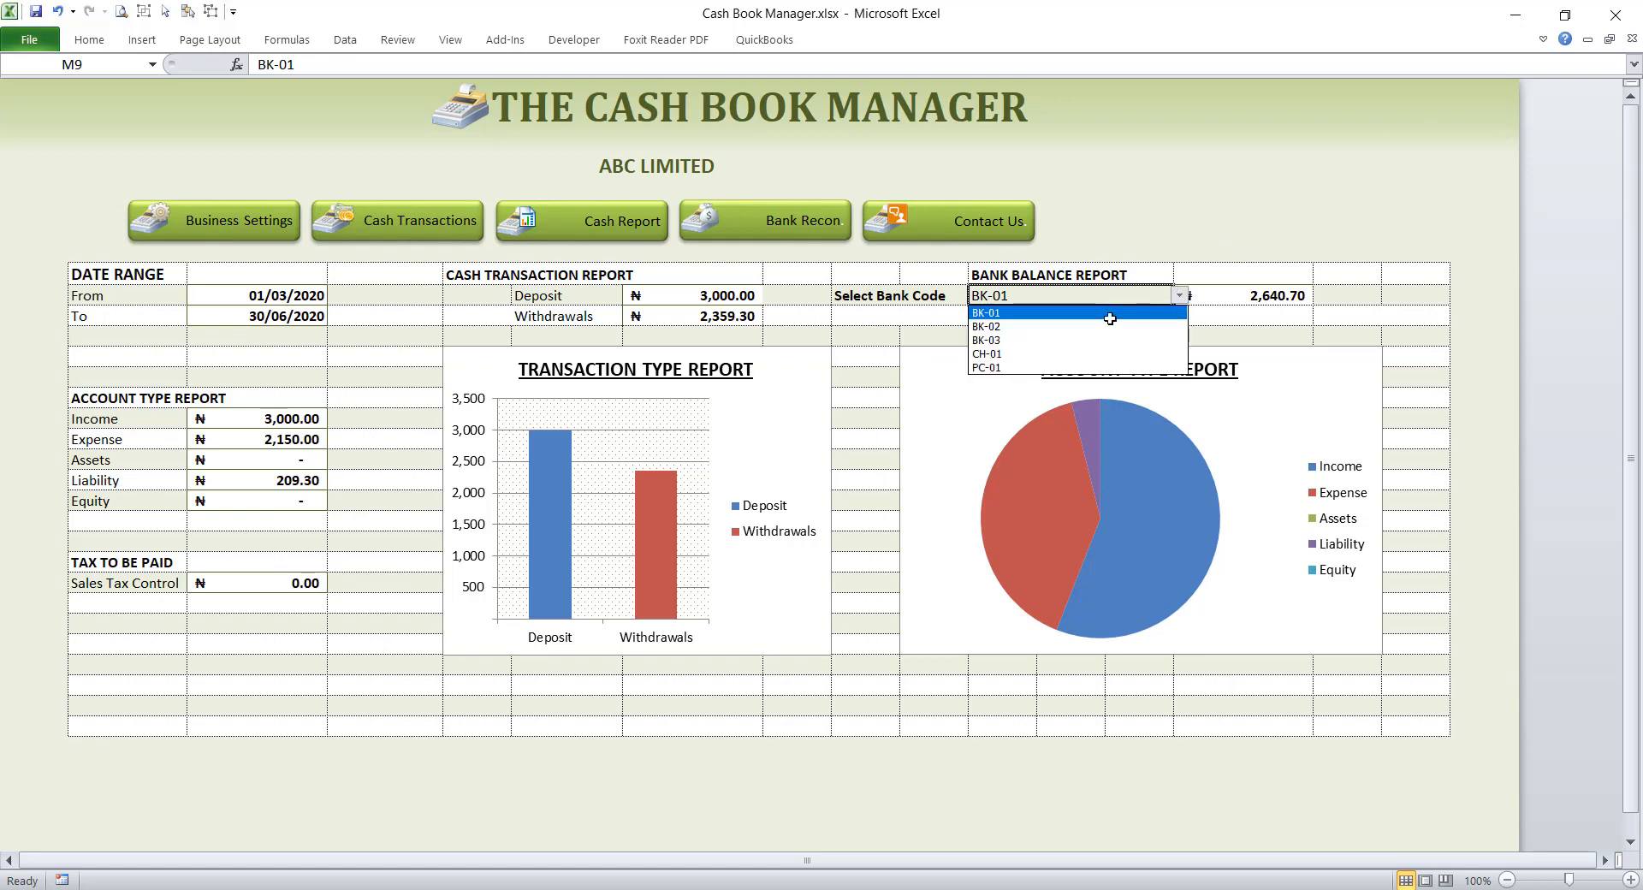
pyautogui.click(1064, 326)
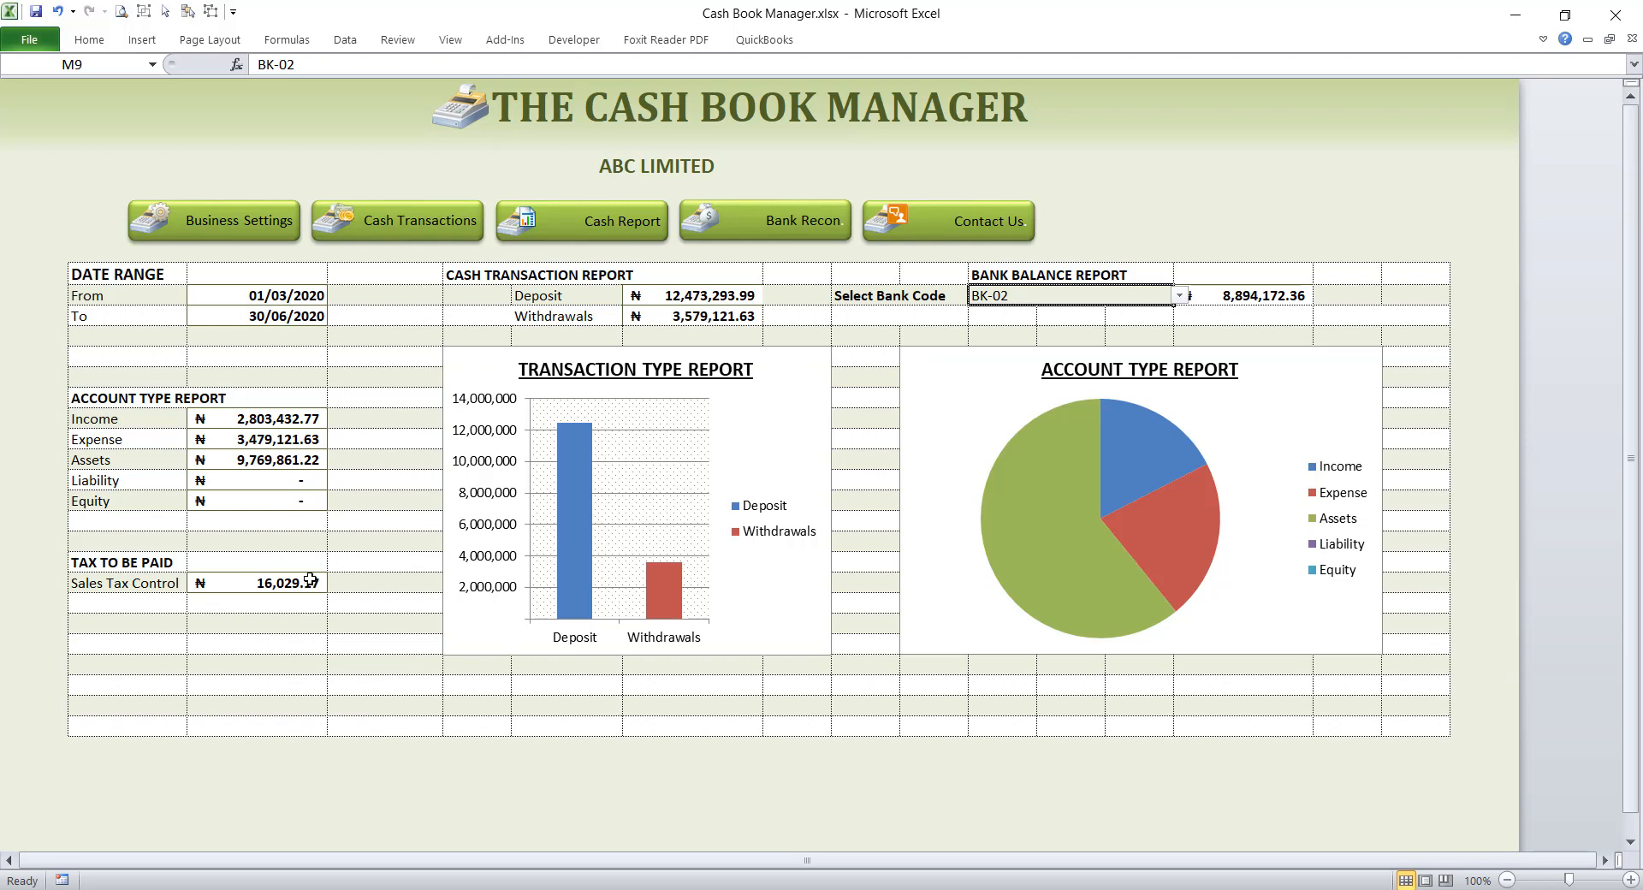
# Step: Look over the empty row 35 on Daily Transactions and review the tax codes on the Business Settings sheet
pyautogui.click(400, 225)
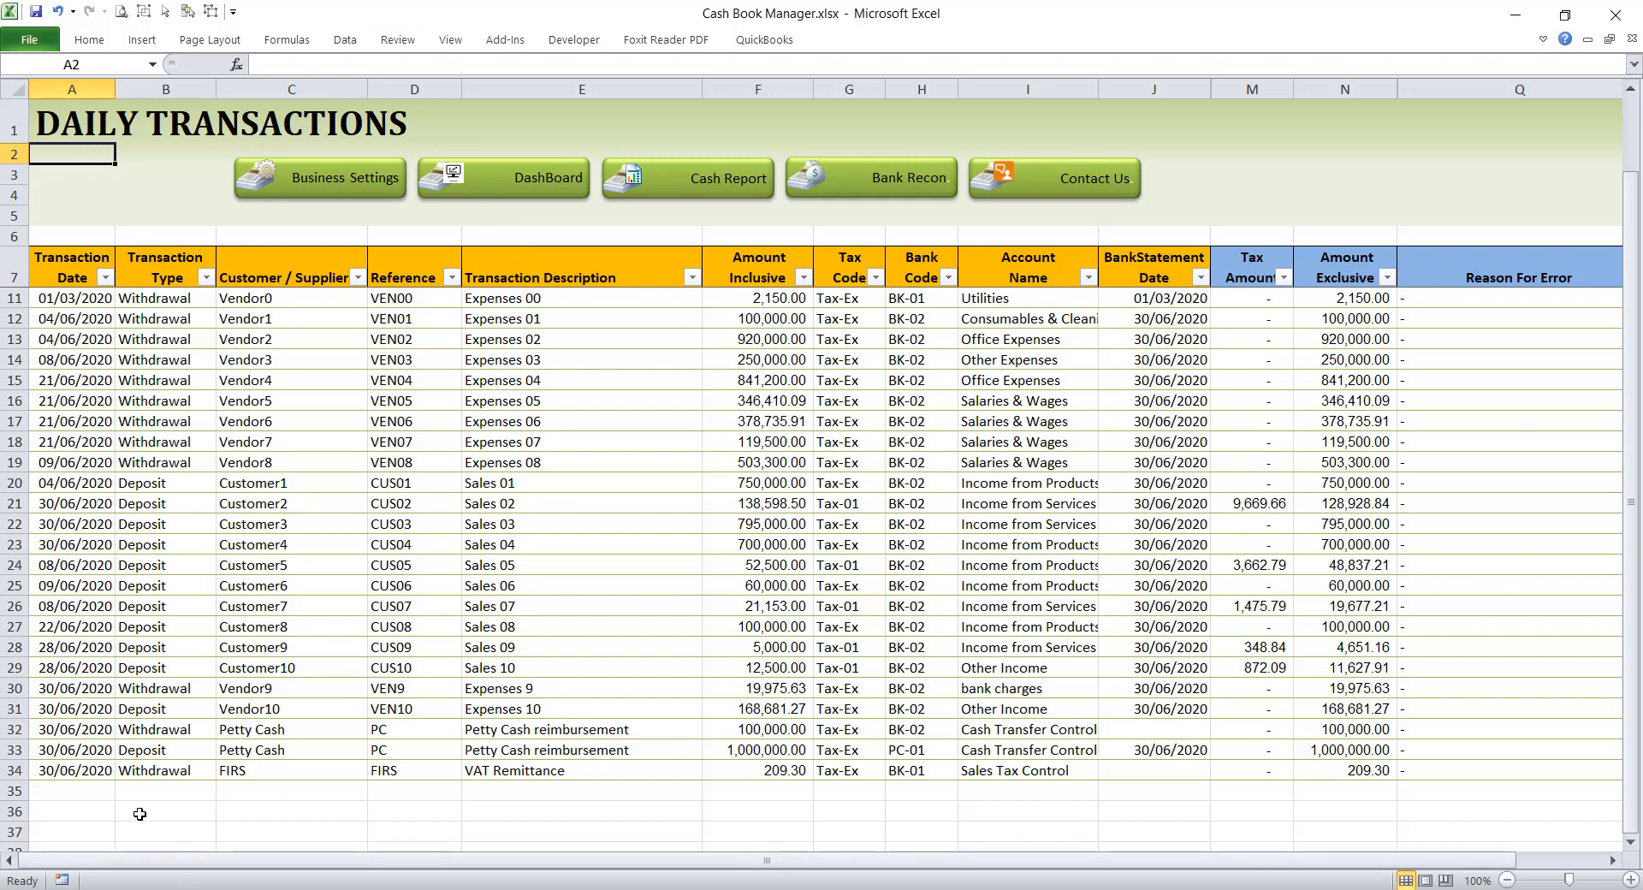
pyautogui.click(105, 796)
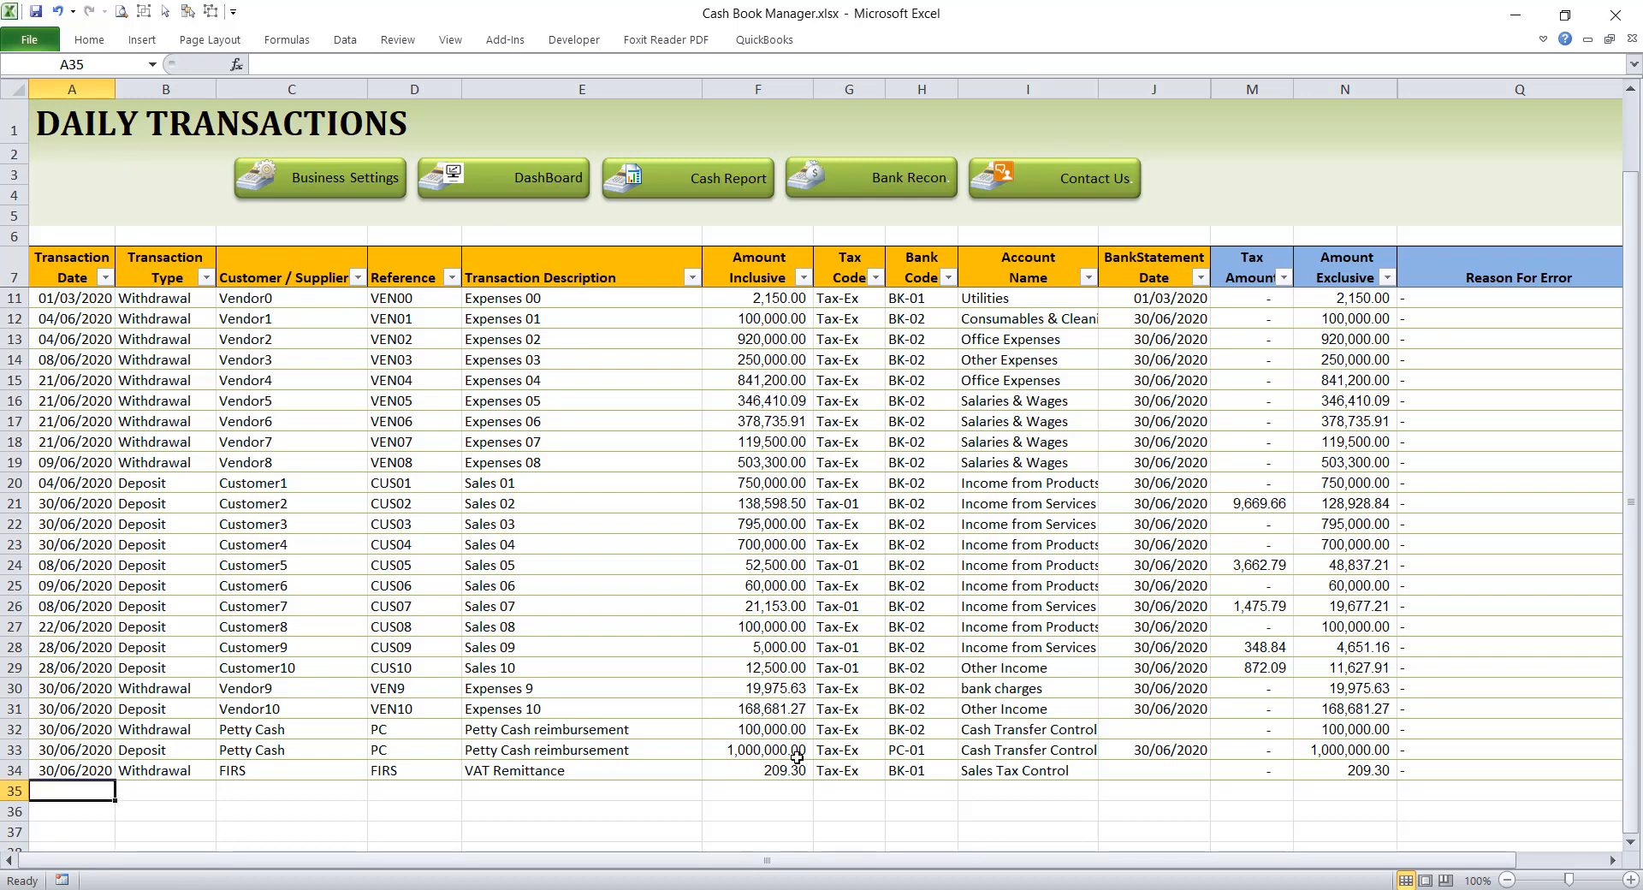
pyautogui.click(777, 789)
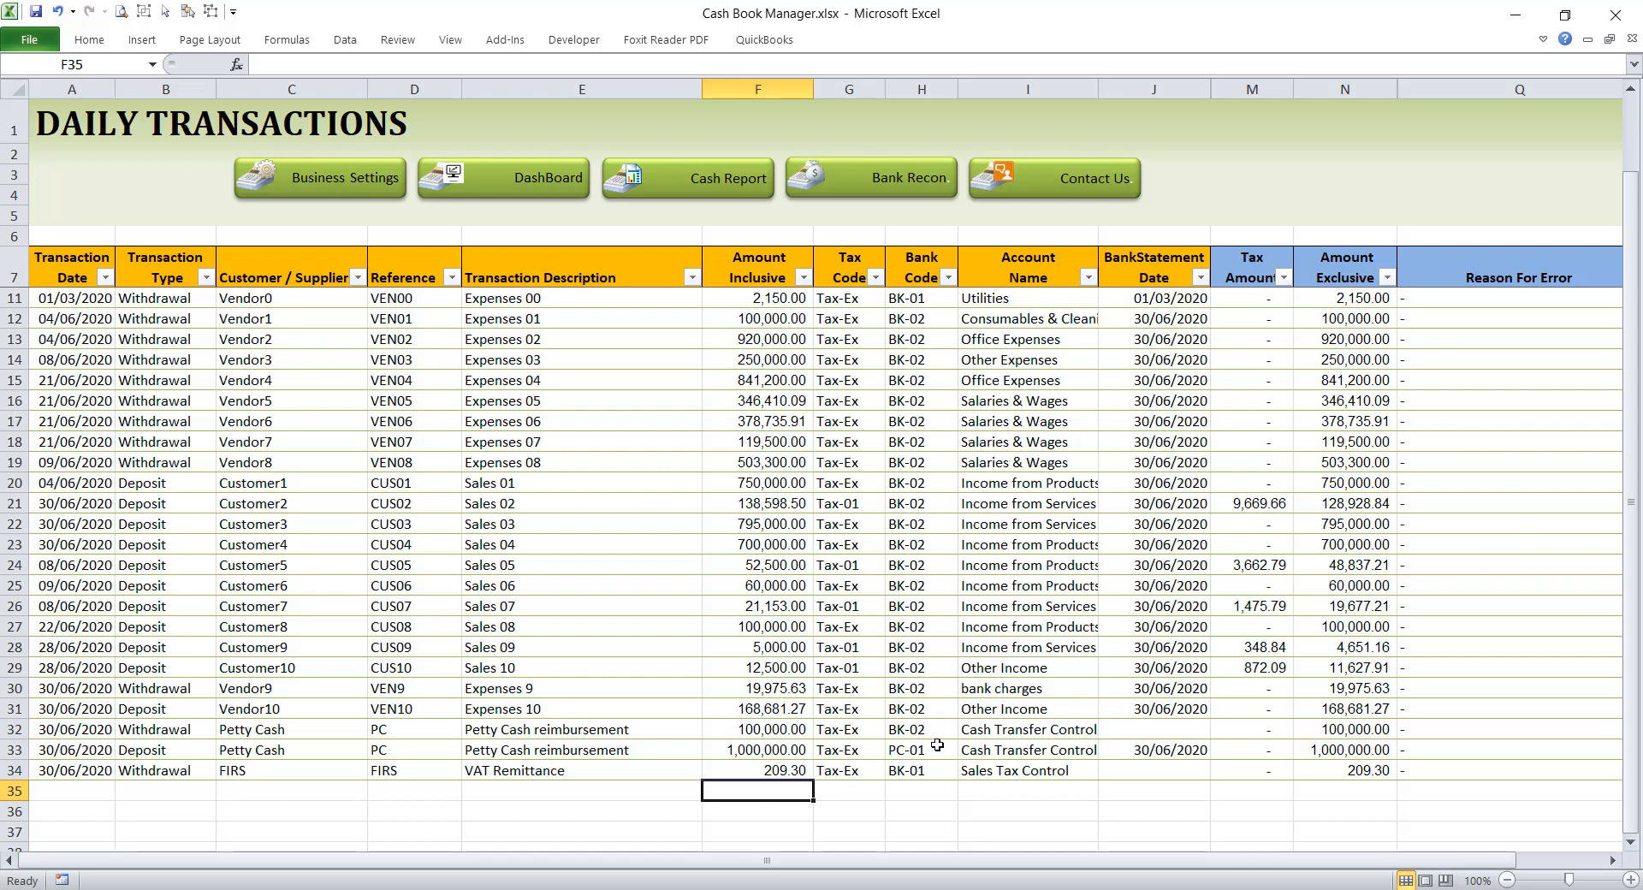
pyautogui.click(848, 791)
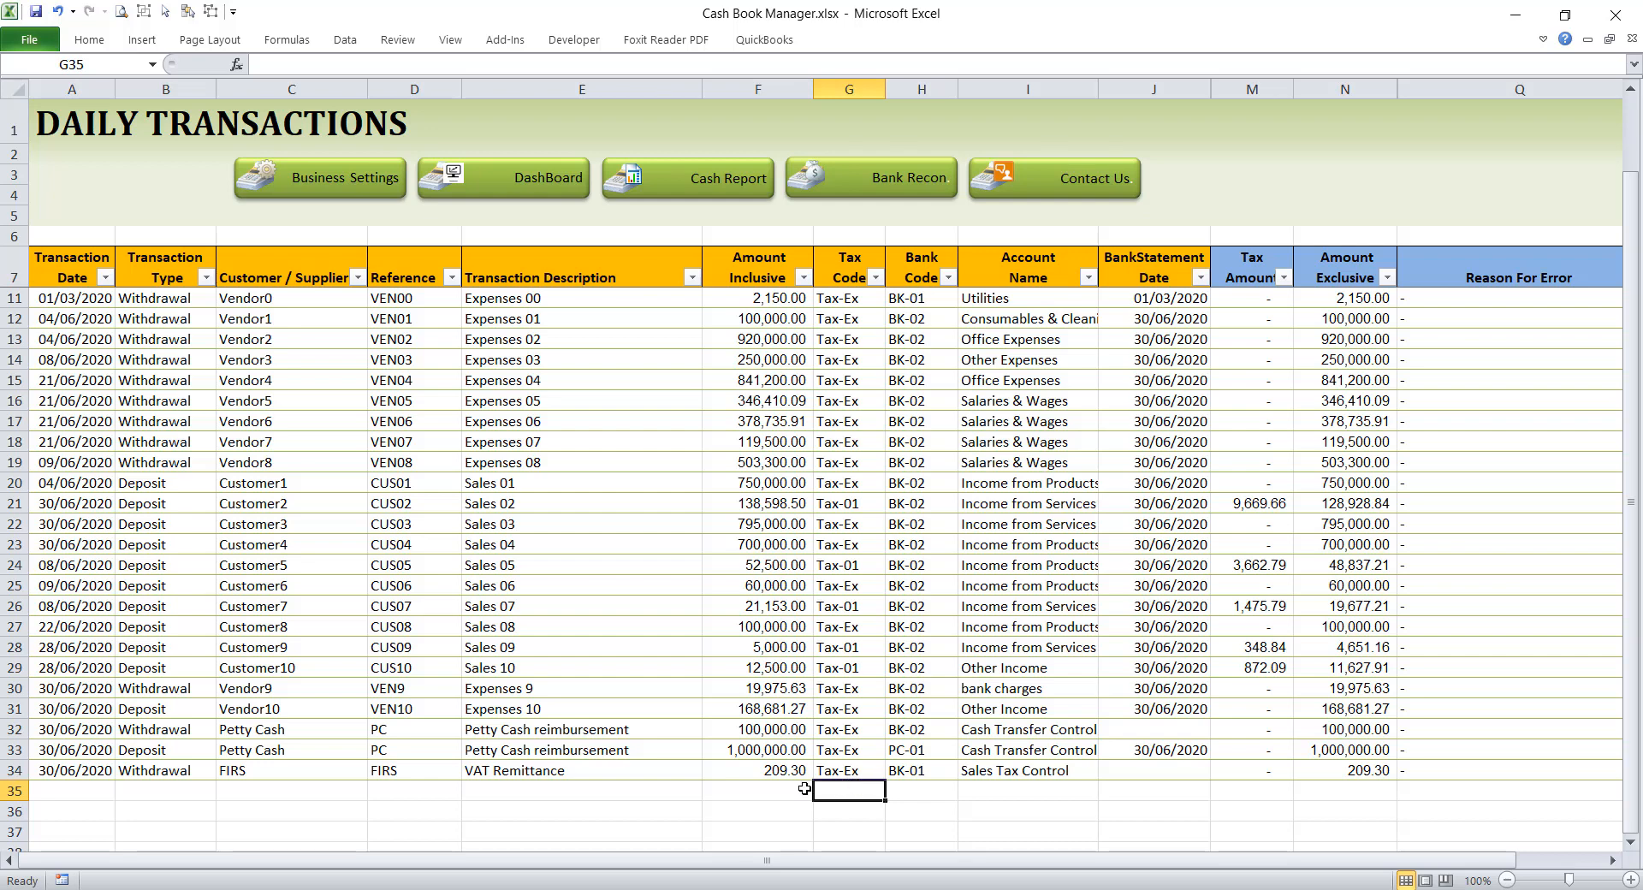
pyautogui.click(382, 178)
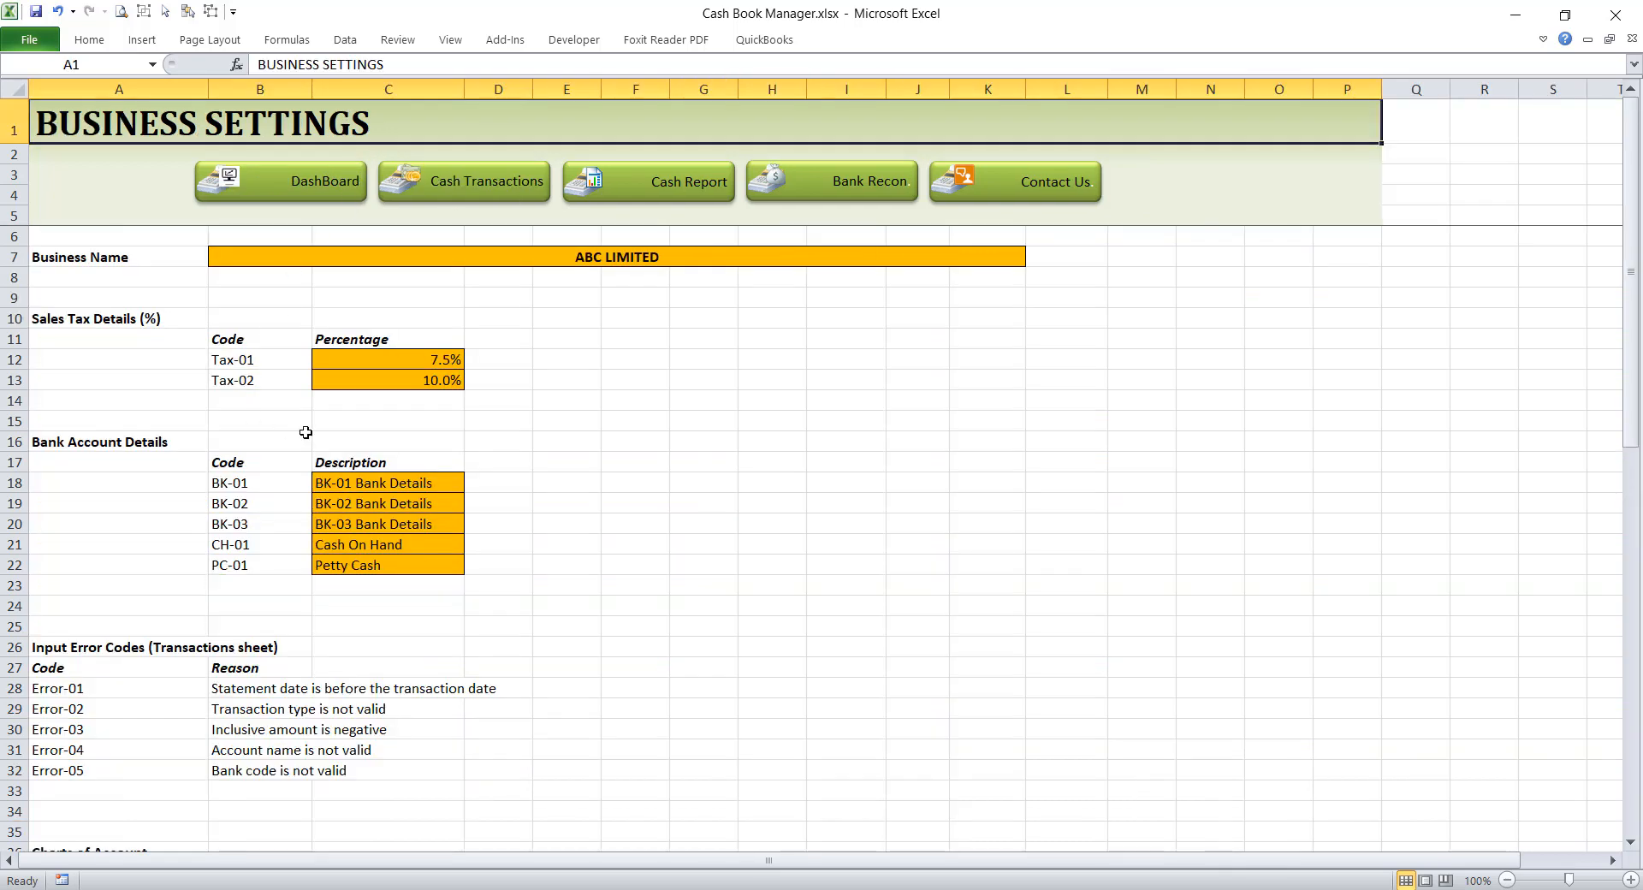
pyautogui.click(477, 184)
pyautogui.click(857, 793)
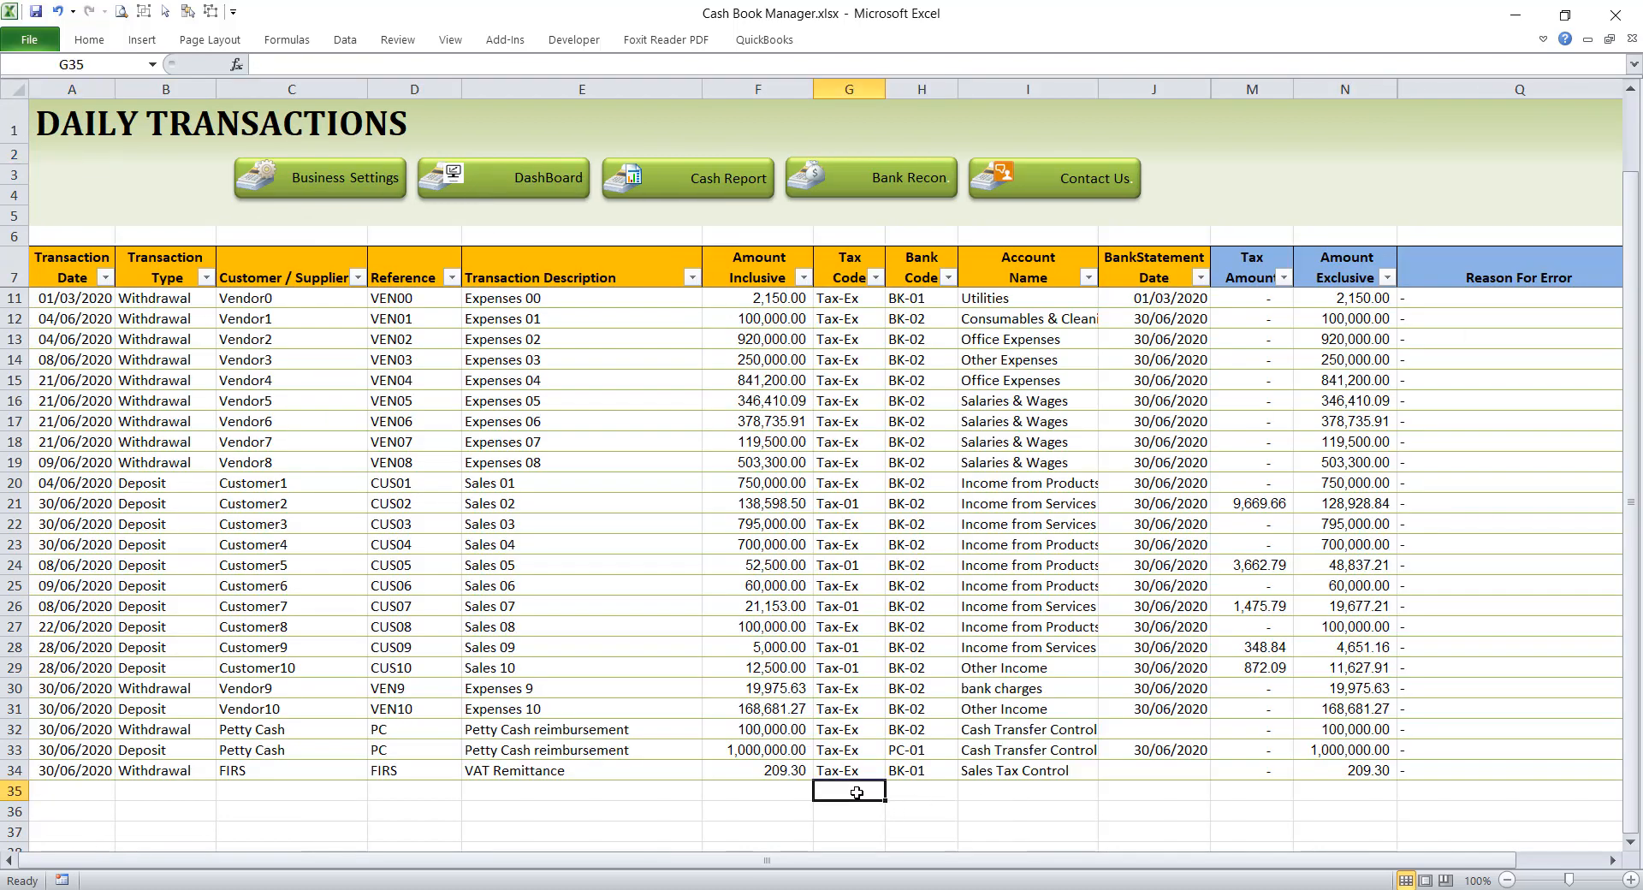
# Step: Examine the tax code, bank code and account name choices for row 34, and go to the empty date cell in row 35
pyautogui.click(877, 767)
pyautogui.click(891, 770)
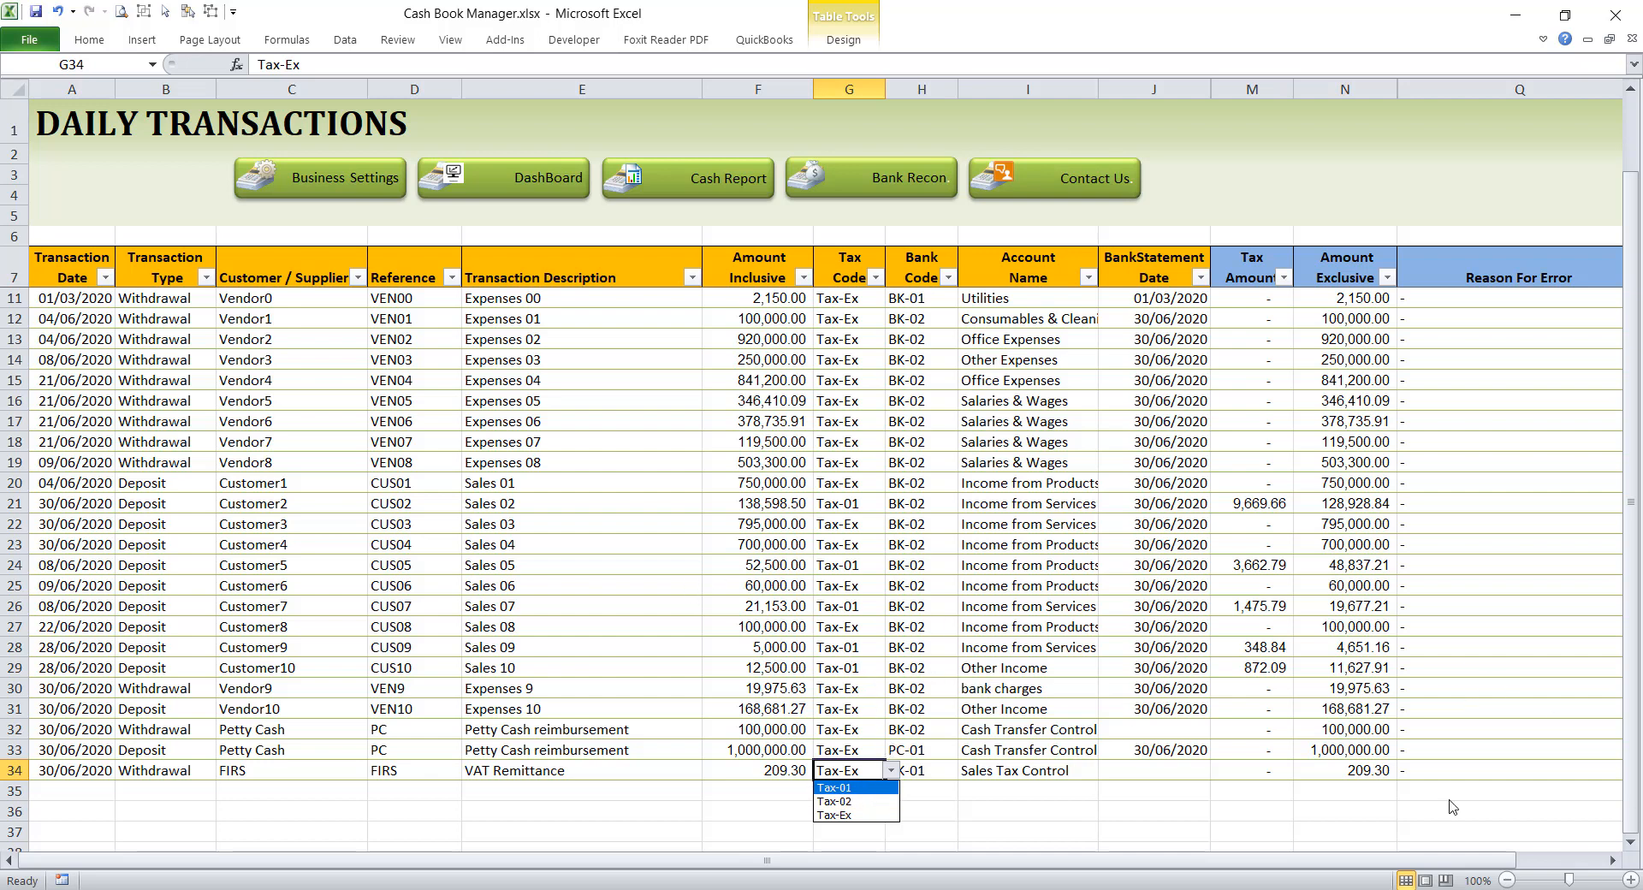
pyautogui.click(935, 773)
pyautogui.click(929, 774)
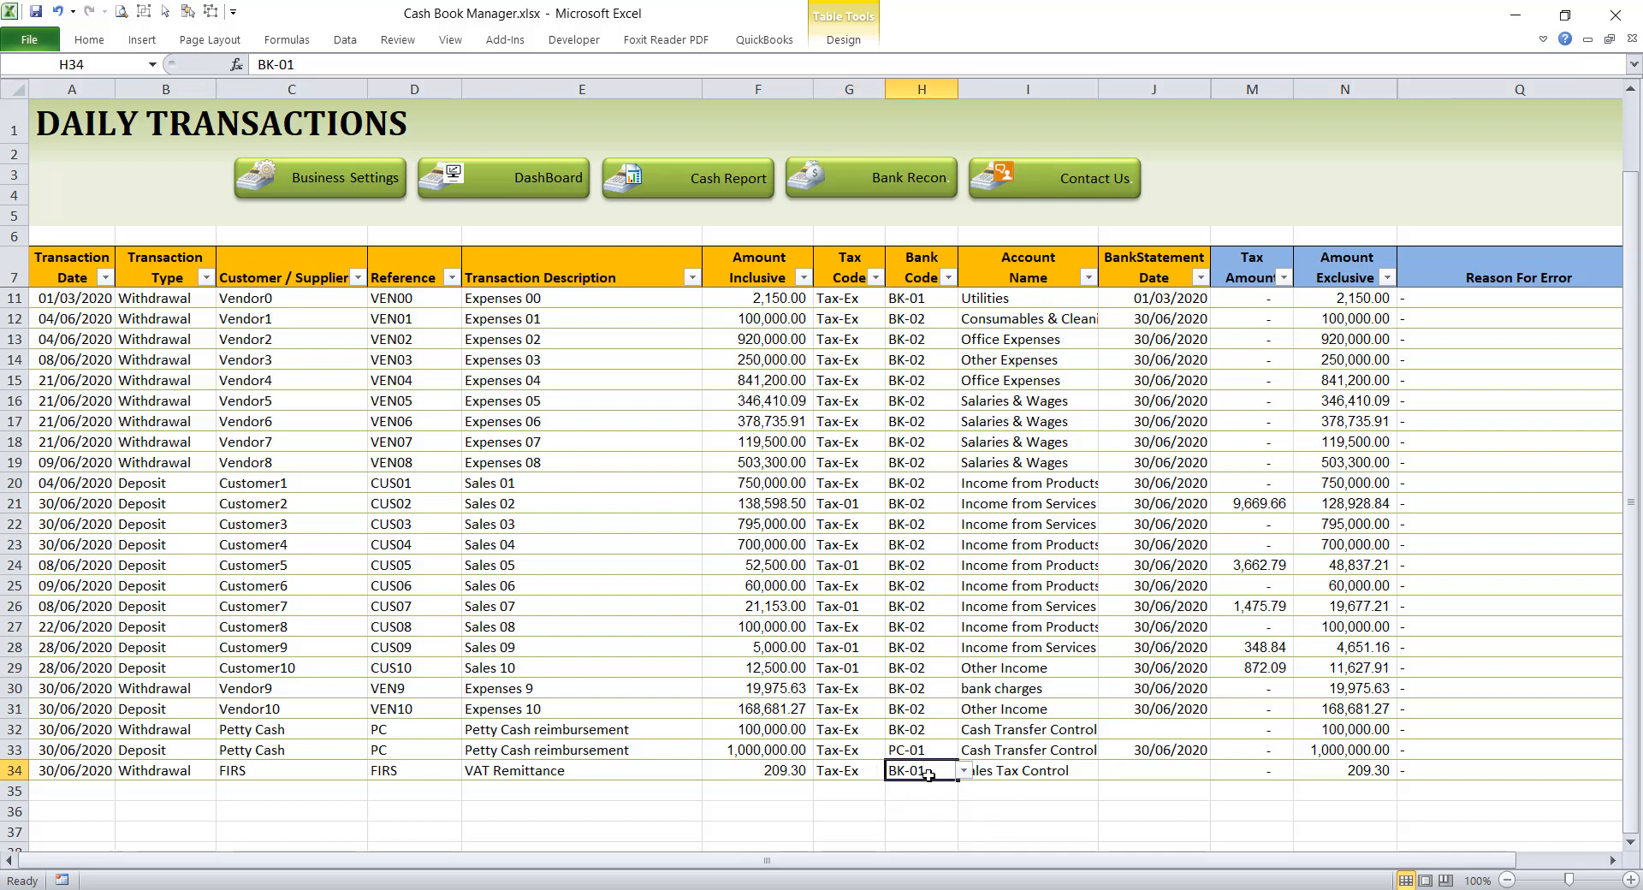
pyautogui.click(1021, 768)
pyautogui.click(1105, 771)
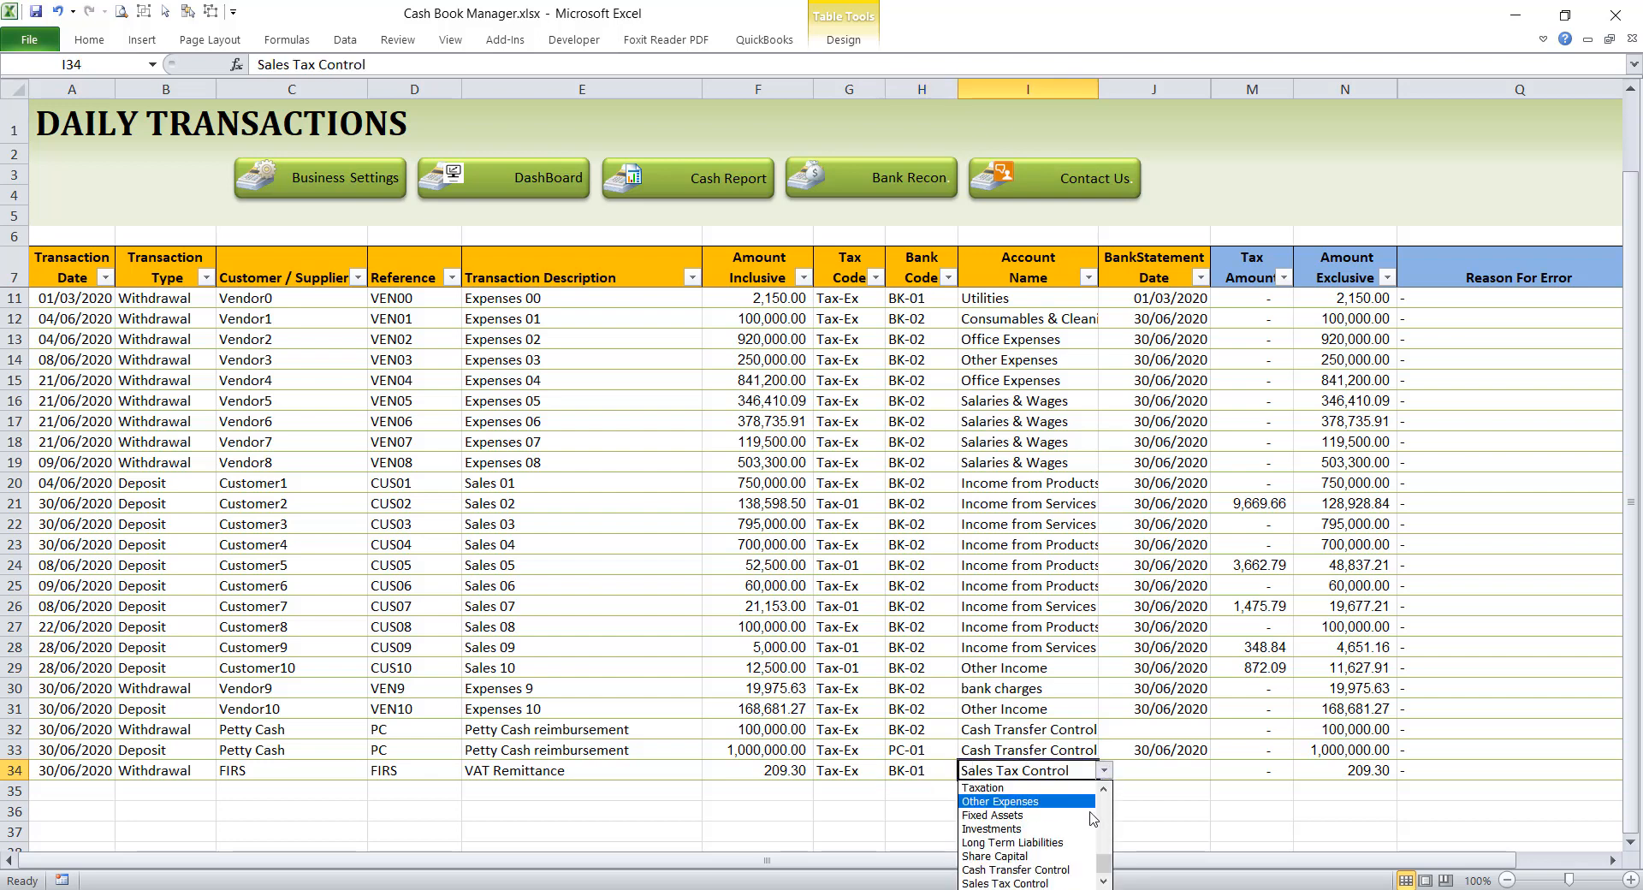
pyautogui.moveTo(1105, 861); pyautogui.dragTo(1106, 781)
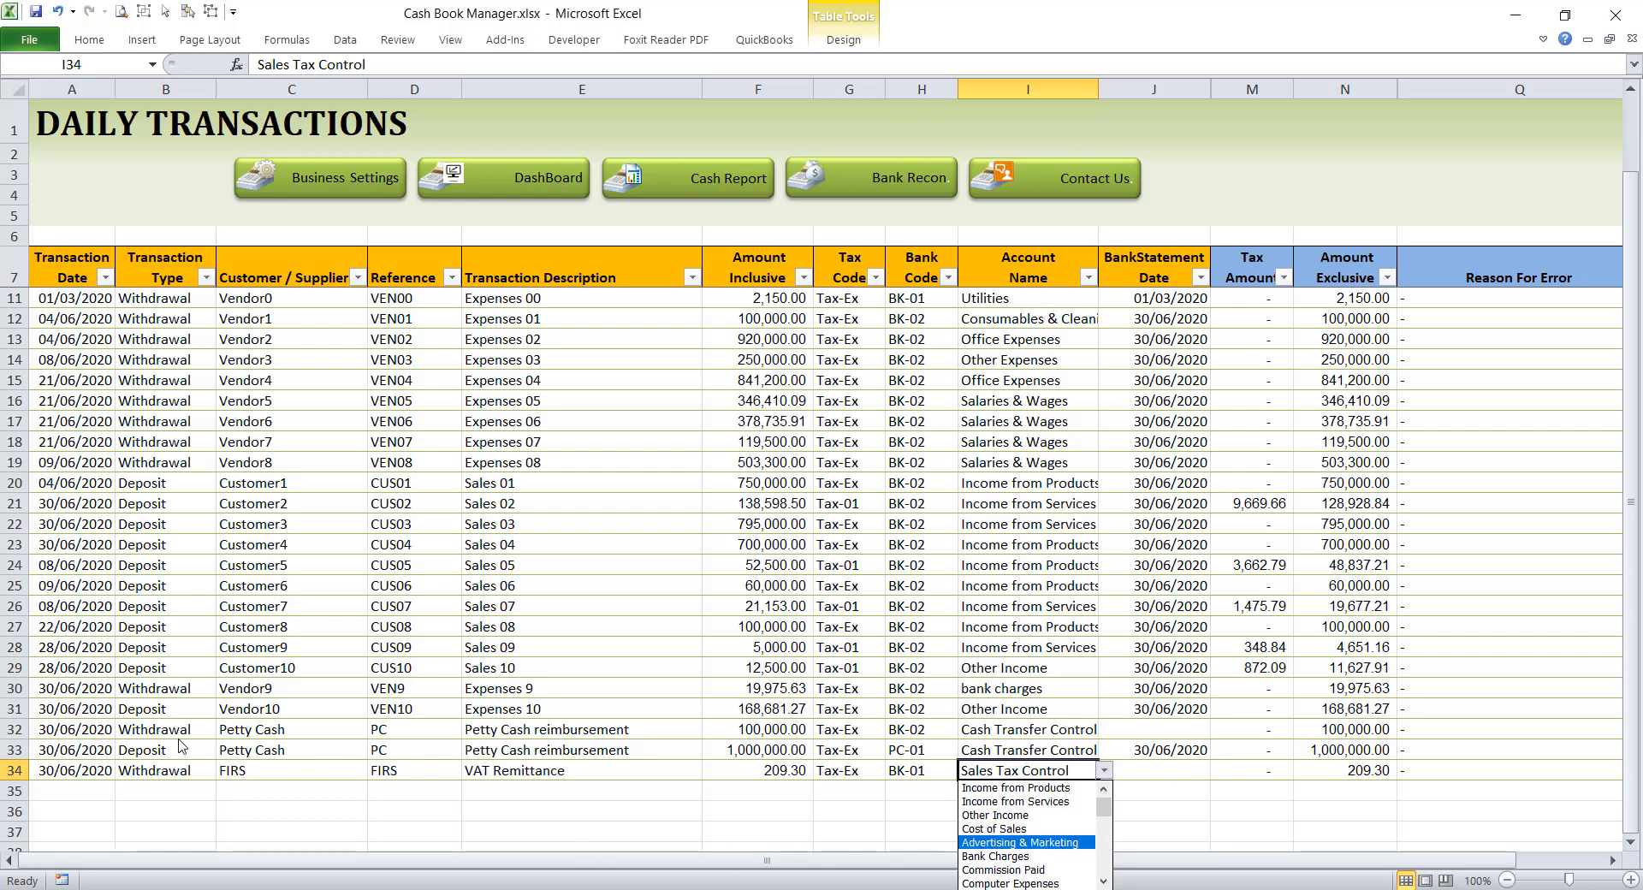
pyautogui.press('Escape')
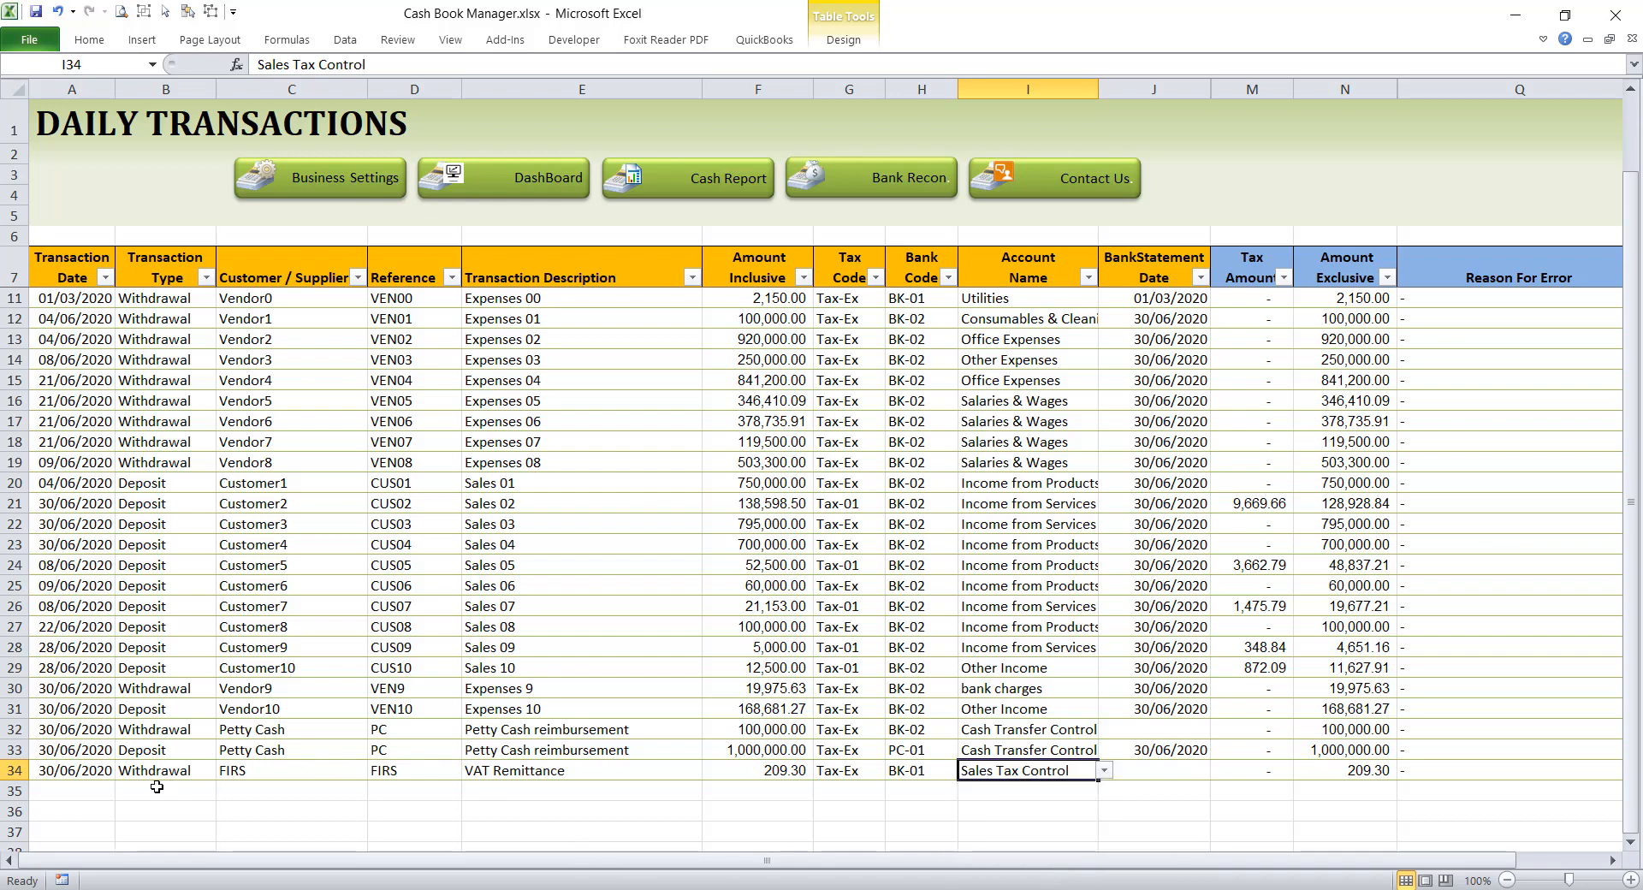
pyautogui.click(98, 789)
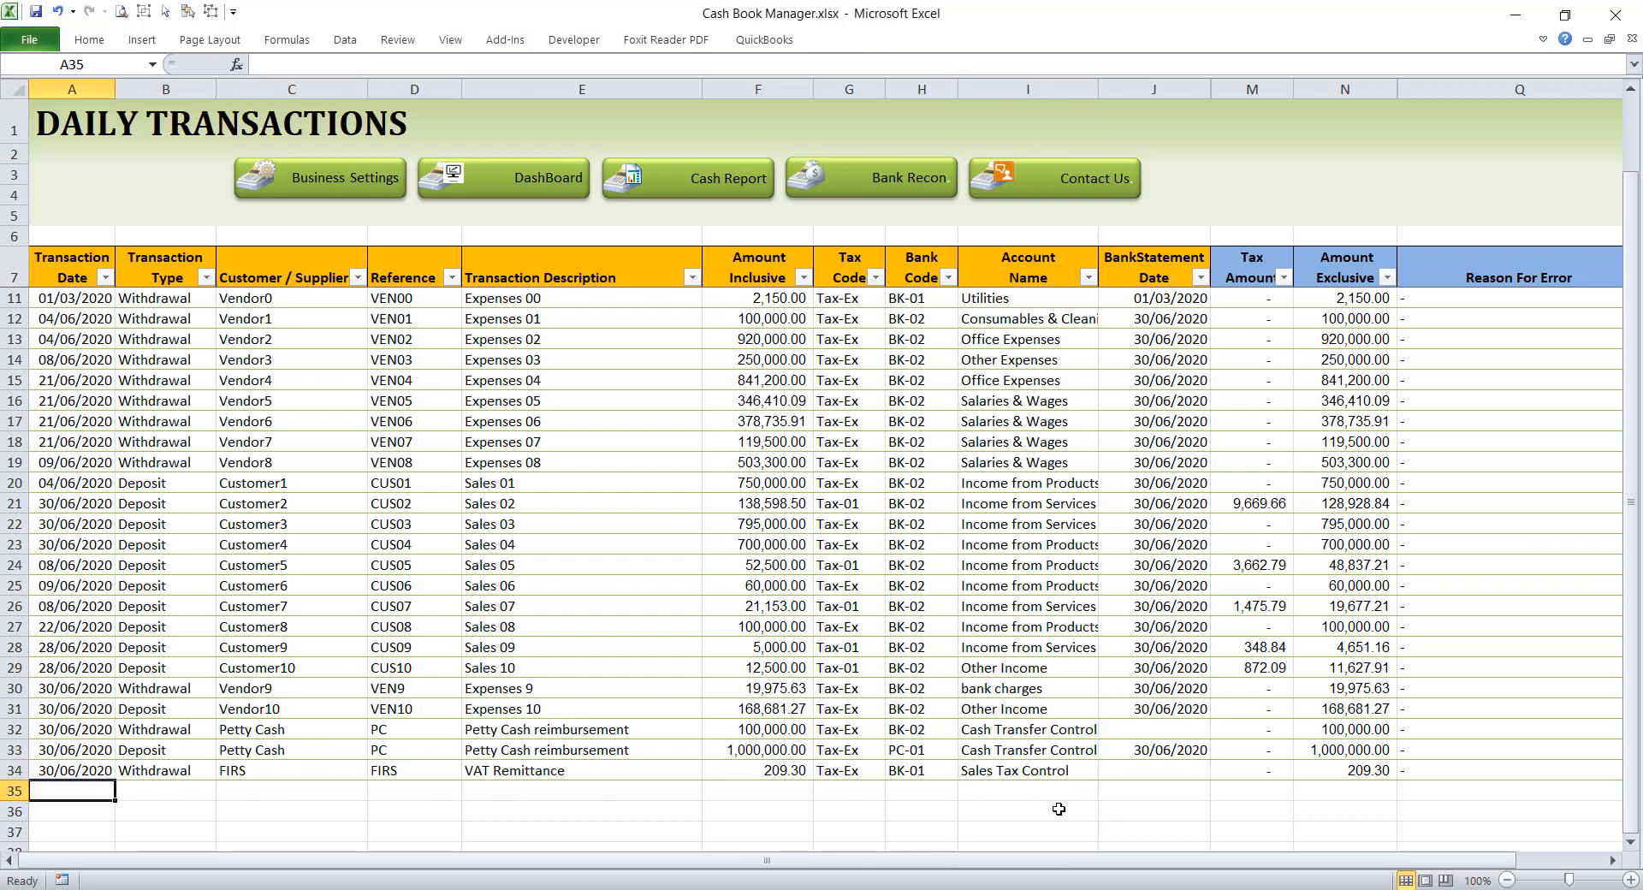